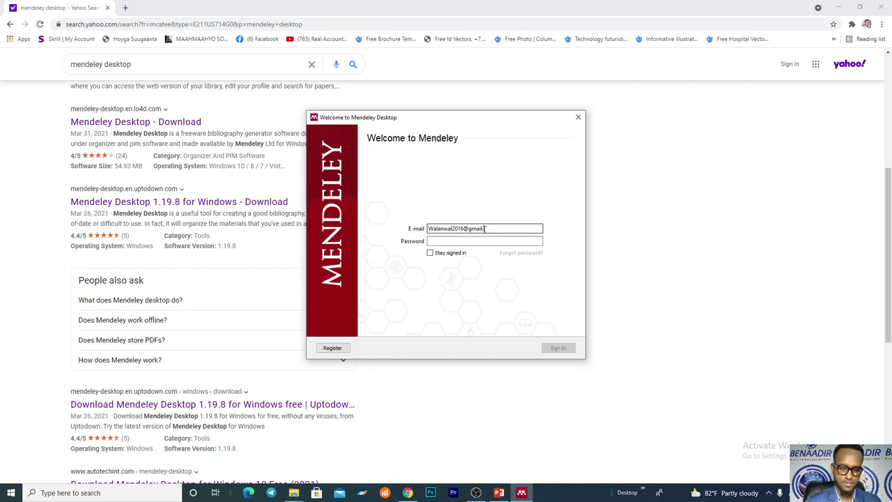
- Finish entering the account e-mail and password, choose to stay signed in, and sign in to Mendeley
text(m)
key(Tab)
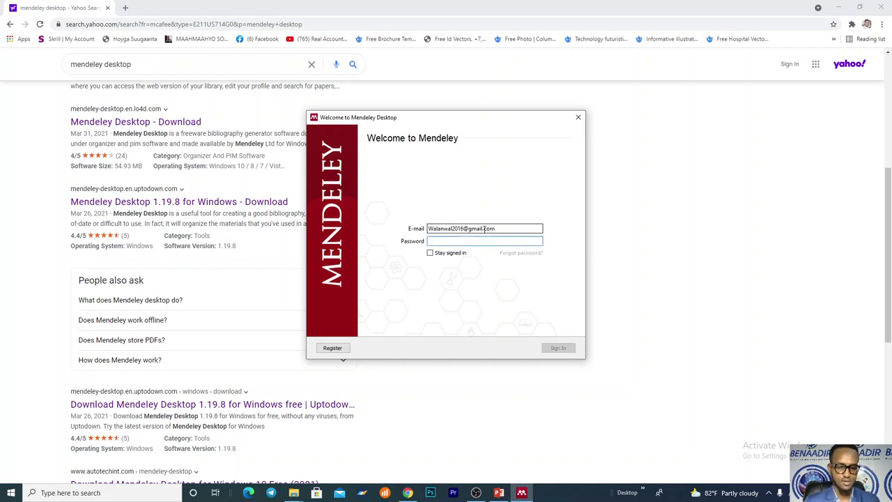
text(••)
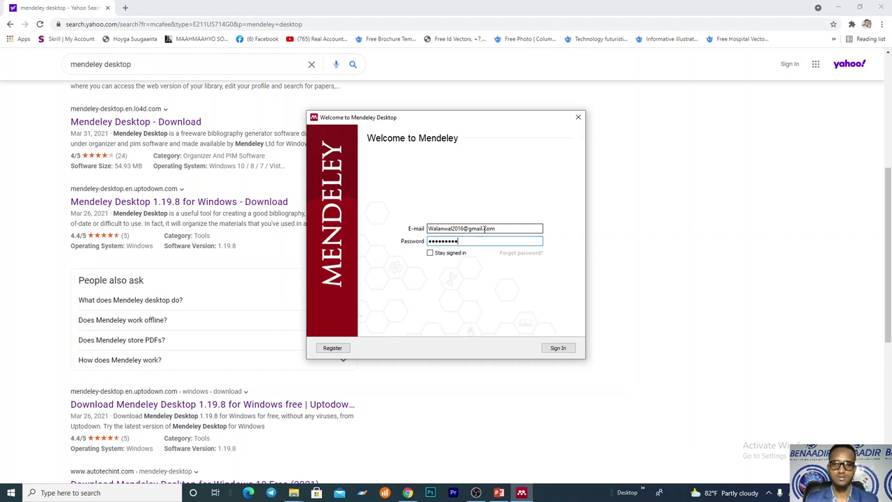
click(446, 254)
click(570, 348)
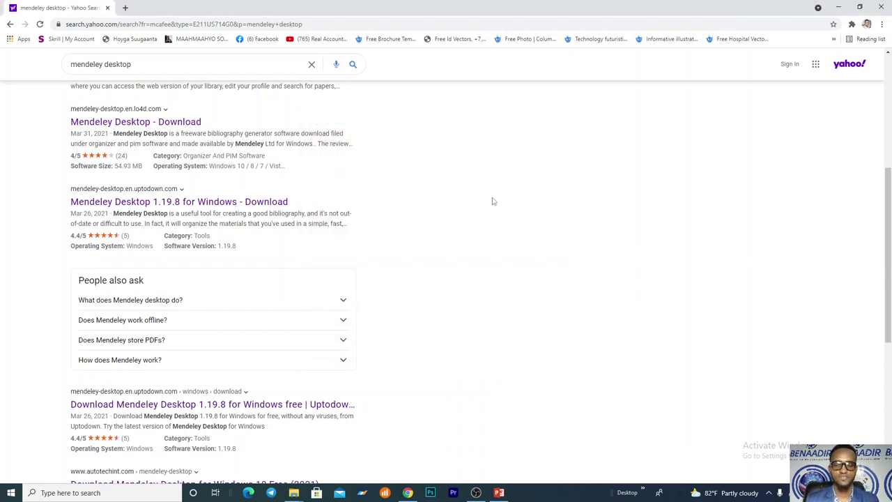
- Go through the Mendeley welcome tour to its end and maximize the Mendeley Desktop window
click(598, 336)
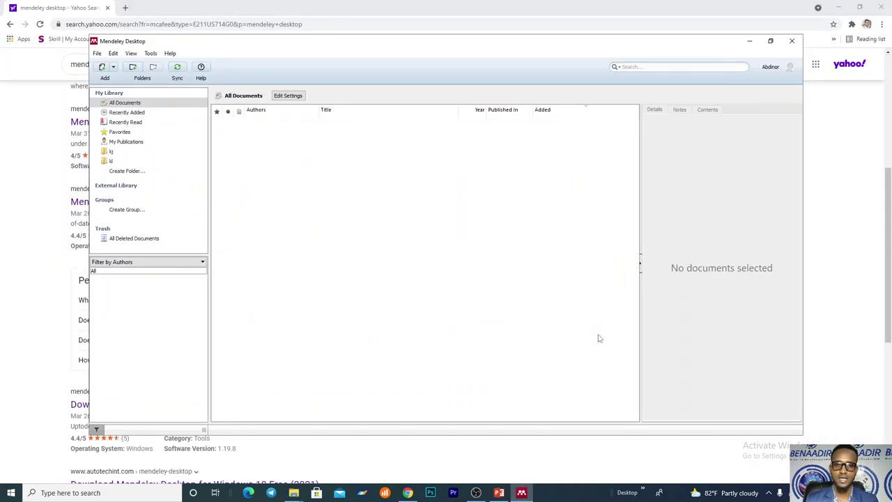
click(297, 195)
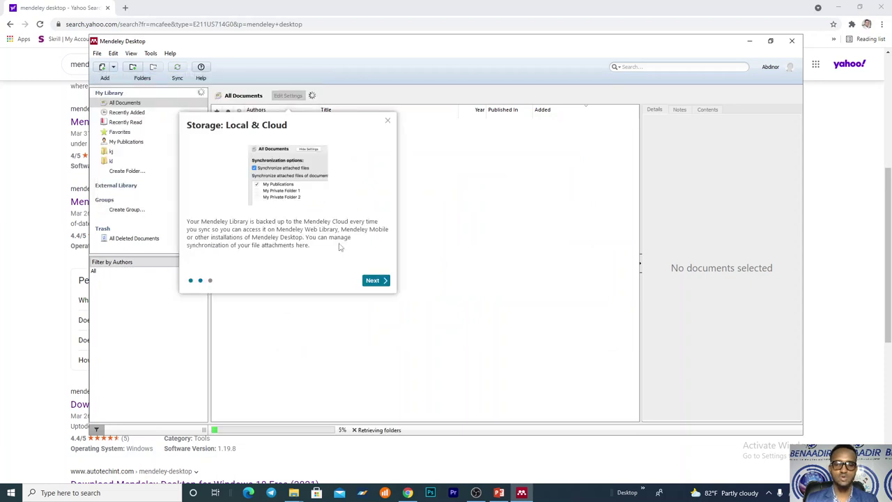
click(374, 281)
click(296, 195)
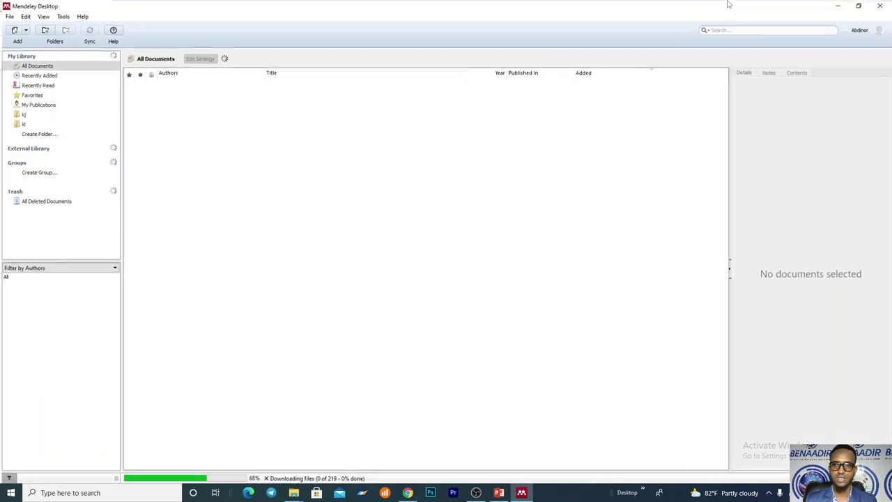
click(770, 40)
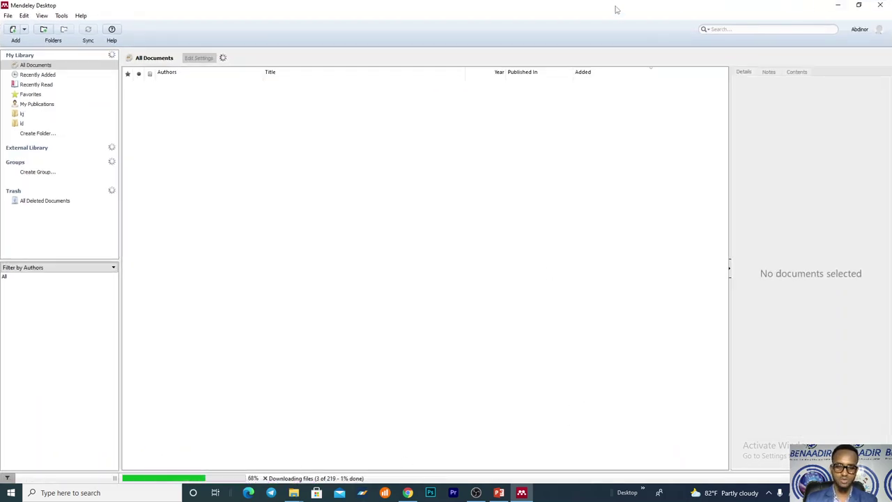
- Open the Word document Chapter one from the Reference folder and collapse its 1.0 introduction section
key(alt+Tab)
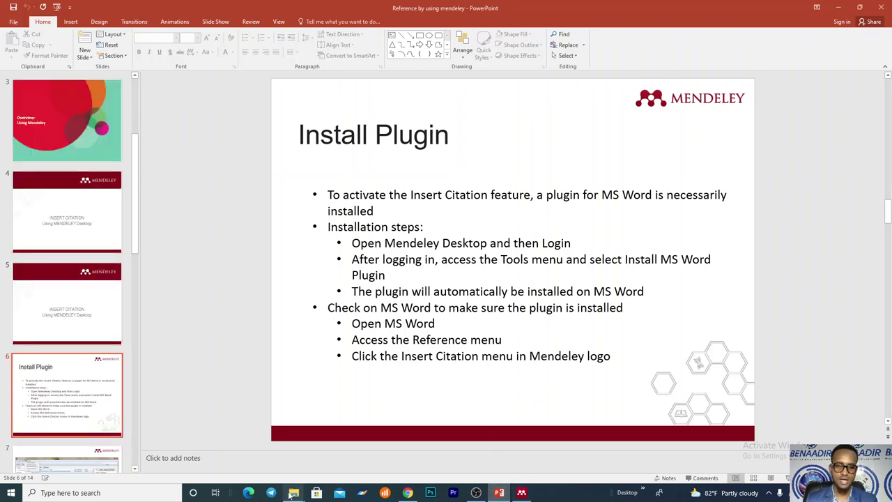
mouse_move(294, 493)
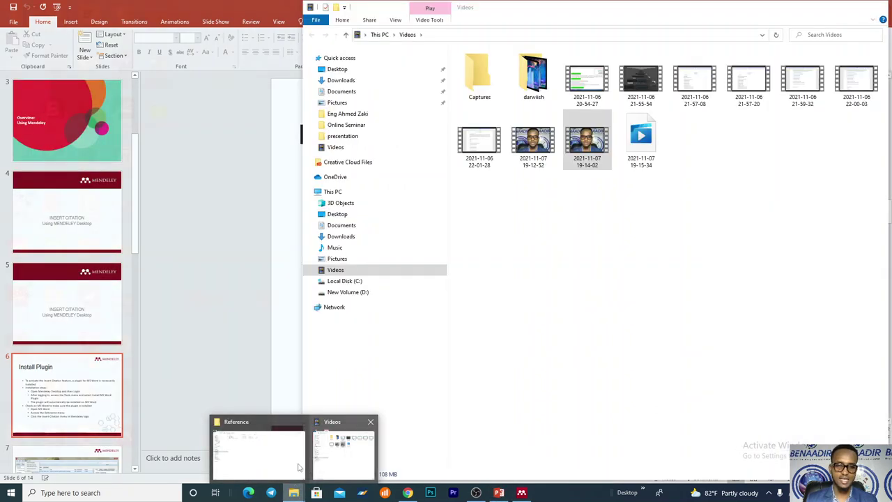
click(262, 466)
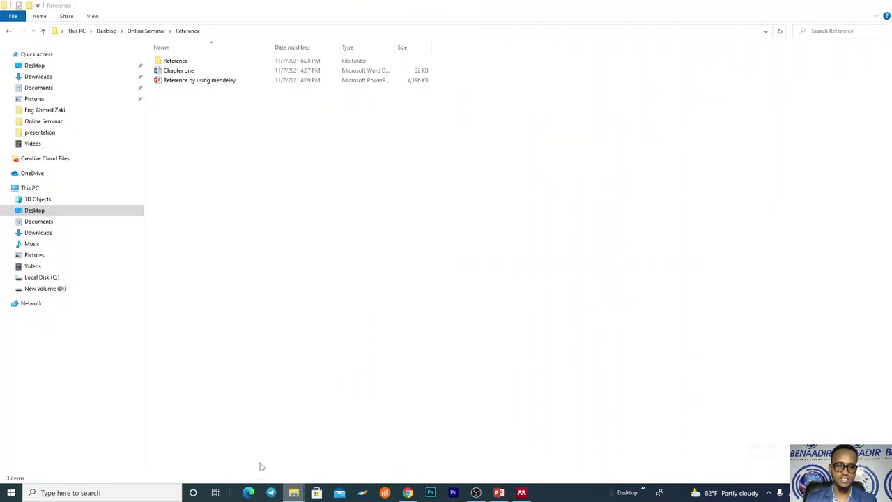
double_click(199, 71)
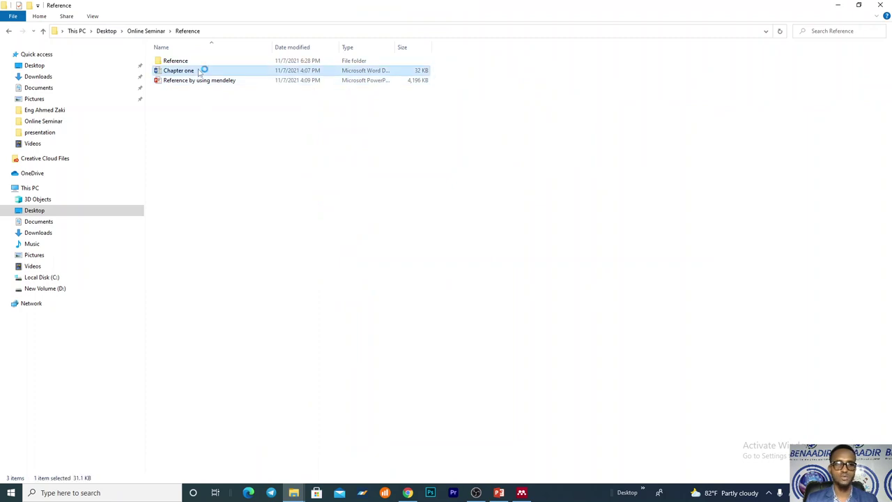
click(198, 61)
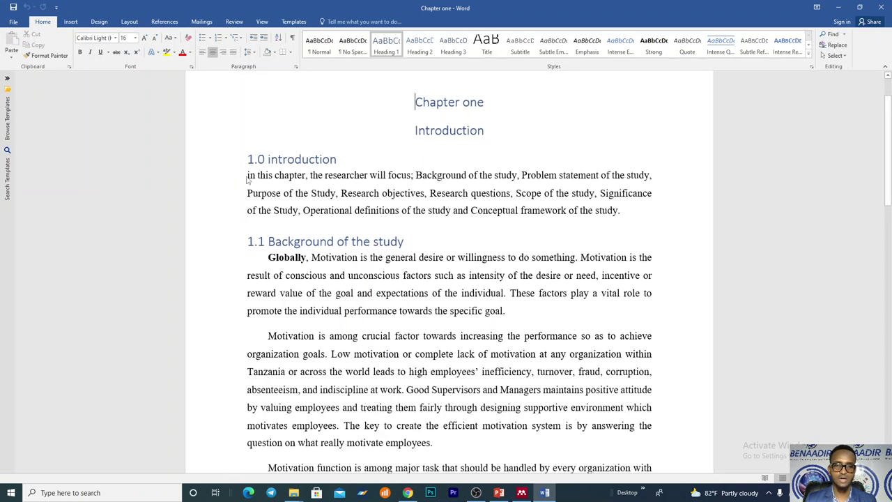
click(269, 165)
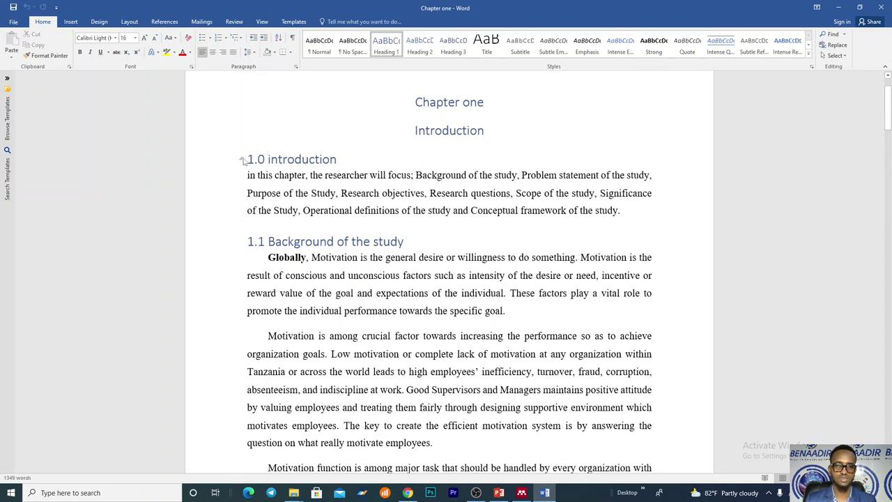
click(240, 161)
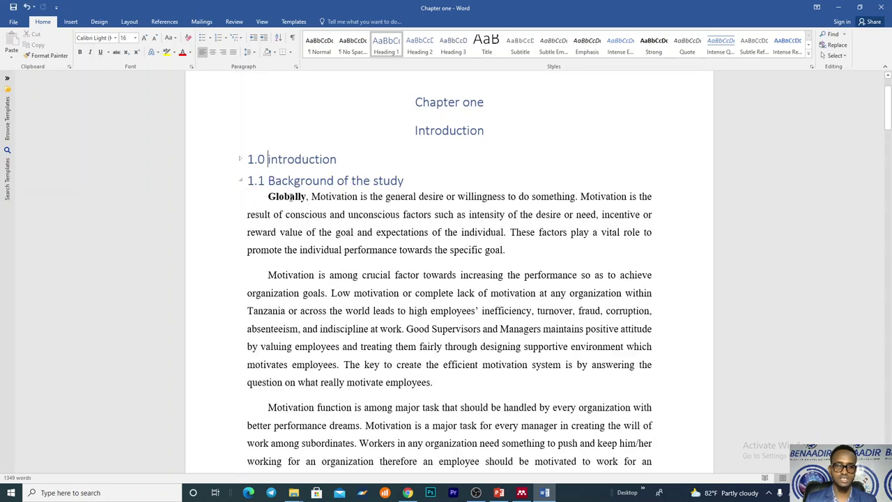
- Review the paragraphs under 1.1 Background of the study and skim on to the objectives and research questions
drag(268, 197, 539, 256)
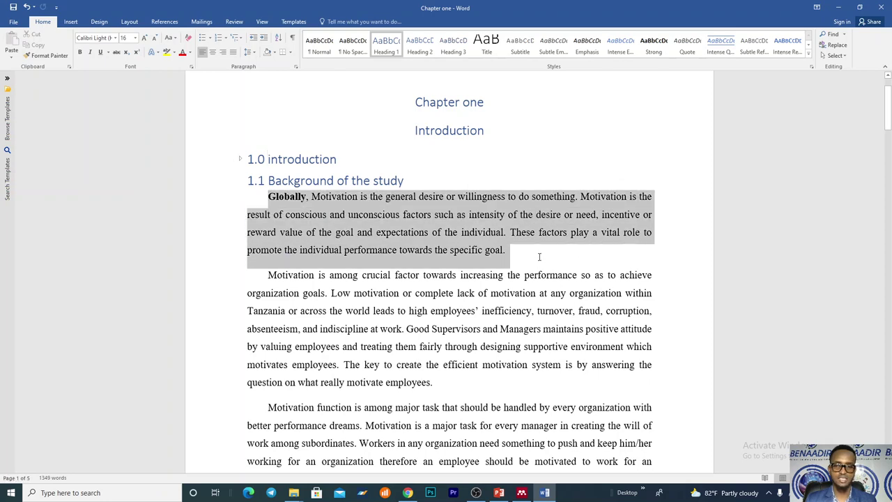
scroll(303, 188, down, 2)
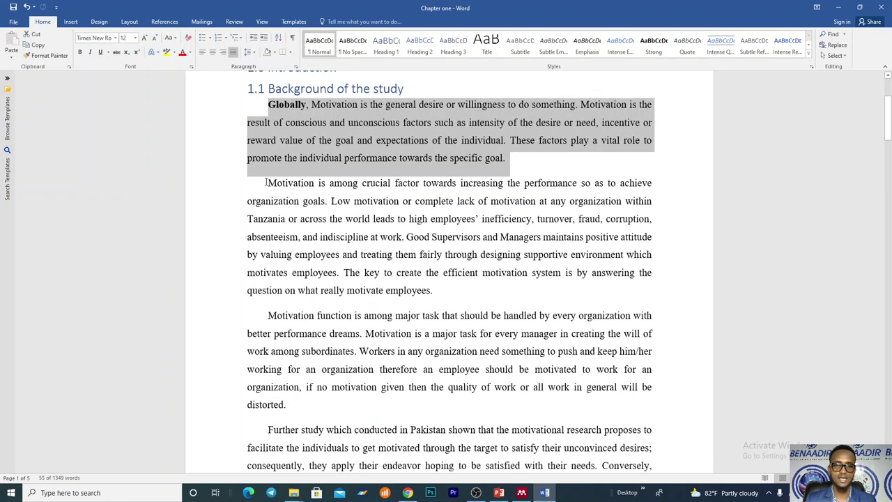
drag(267, 183, 439, 291)
scroll(439, 307, down, 3)
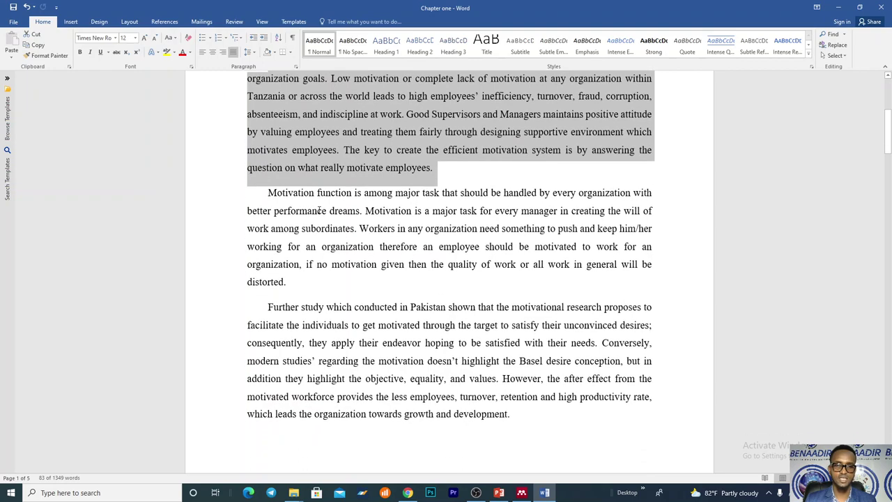
drag(274, 210, 380, 265)
scroll(355, 296, down, 2)
drag(302, 202, 401, 392)
scroll(430, 331, down, 3)
scroll(432, 333, down, 2)
scroll(438, 321, down, 6)
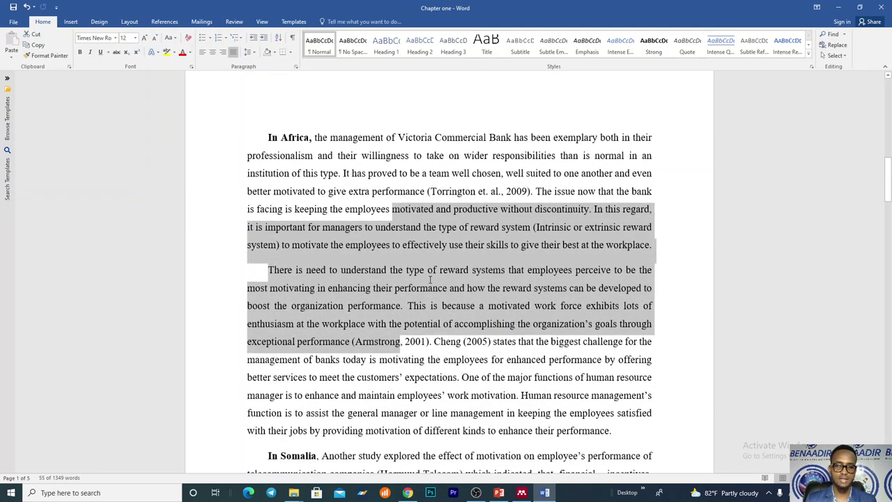
scroll(437, 321, down, 2)
drag(398, 237, 404, 328)
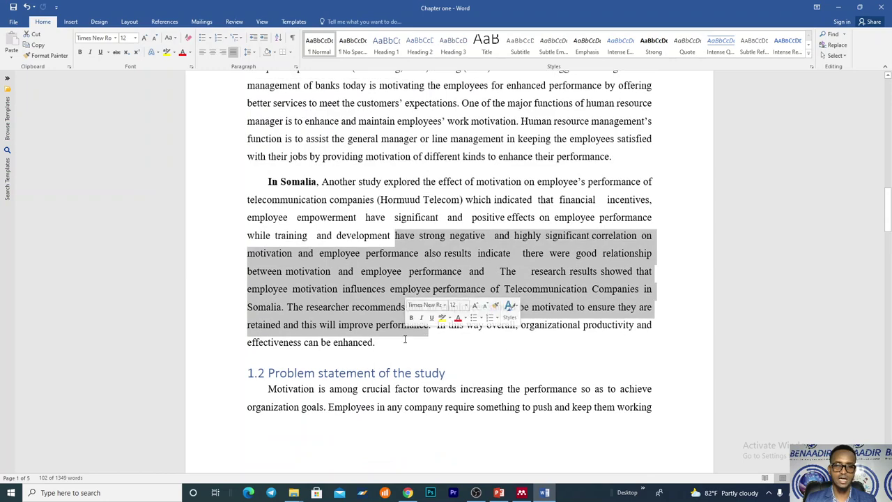
scroll(404, 338, down, 3)
scroll(404, 340, down, 9)
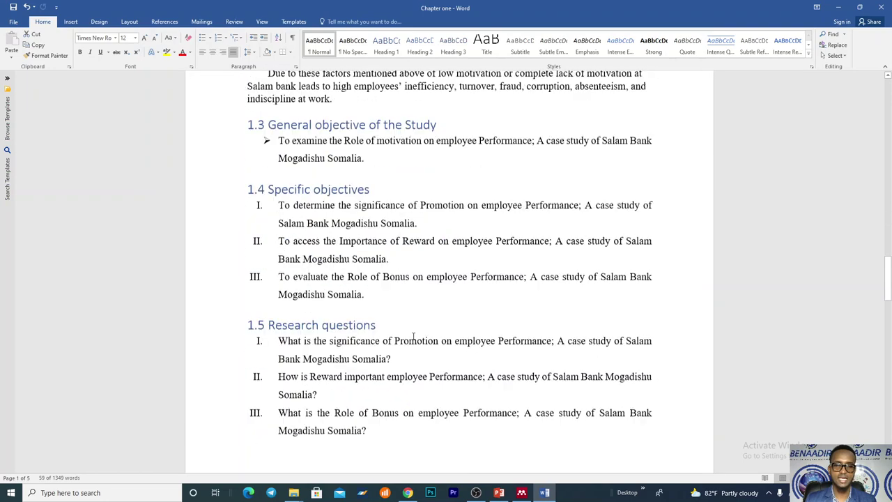
scroll(414, 336, up, 10)
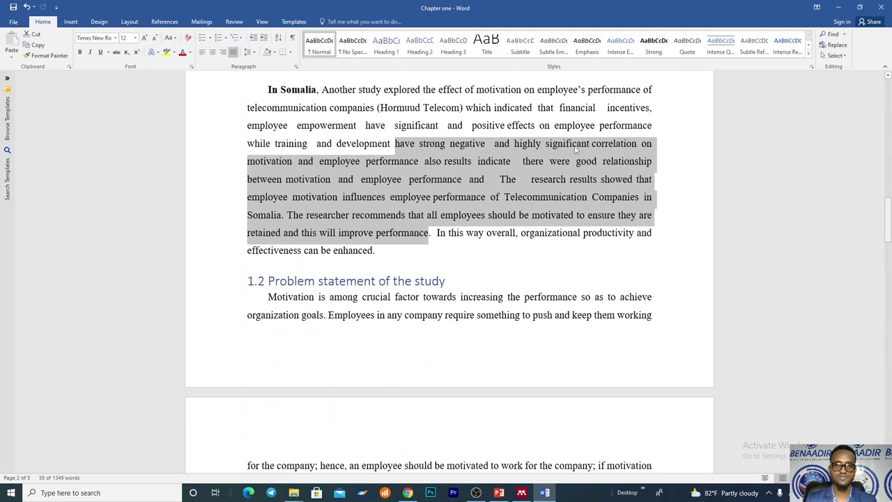
click(402, 256)
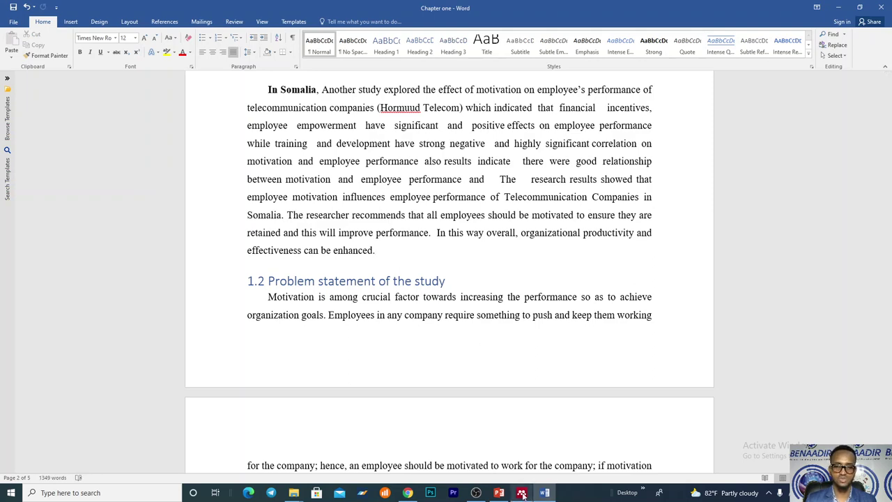
- Switch to the PowerPoint presentation and read the Install Plugin slide's instructions for installing the MS Word plugin
click(499, 493)
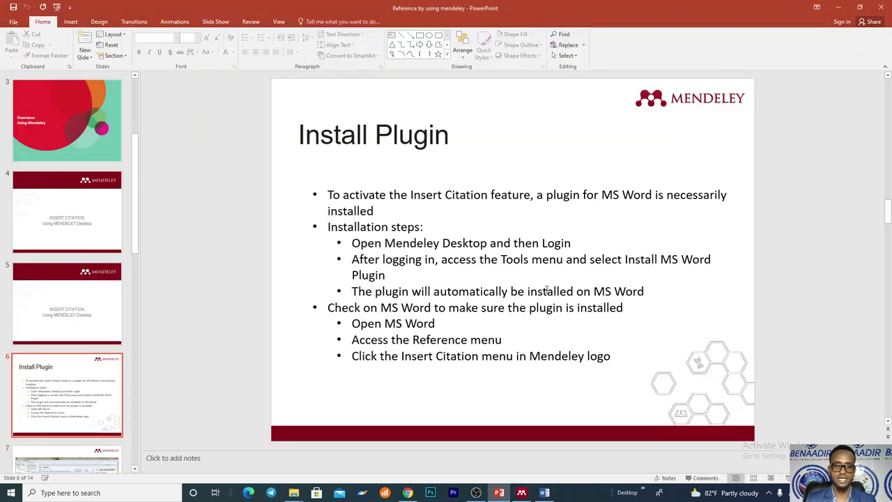
click(544, 493)
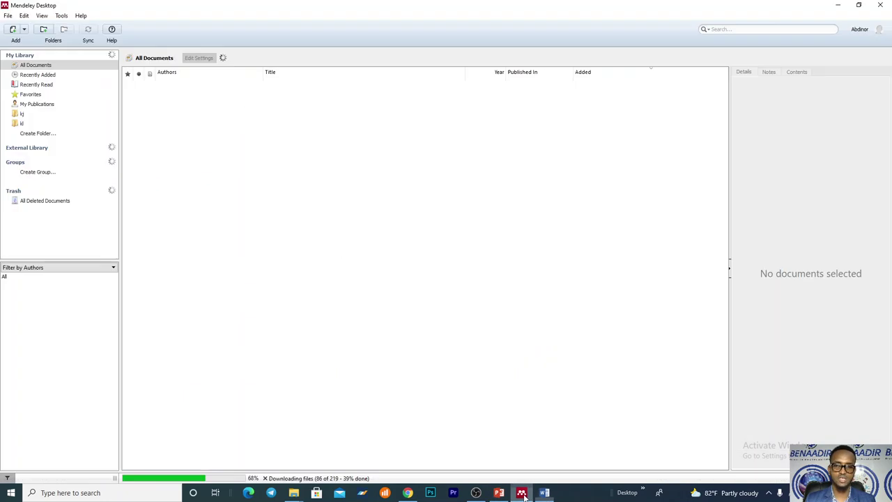
click(524, 491)
click(499, 492)
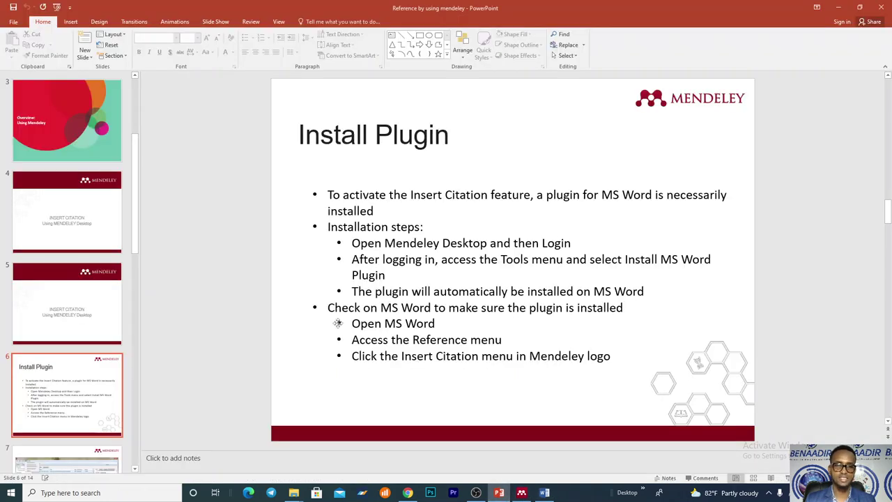
drag(359, 193, 488, 195)
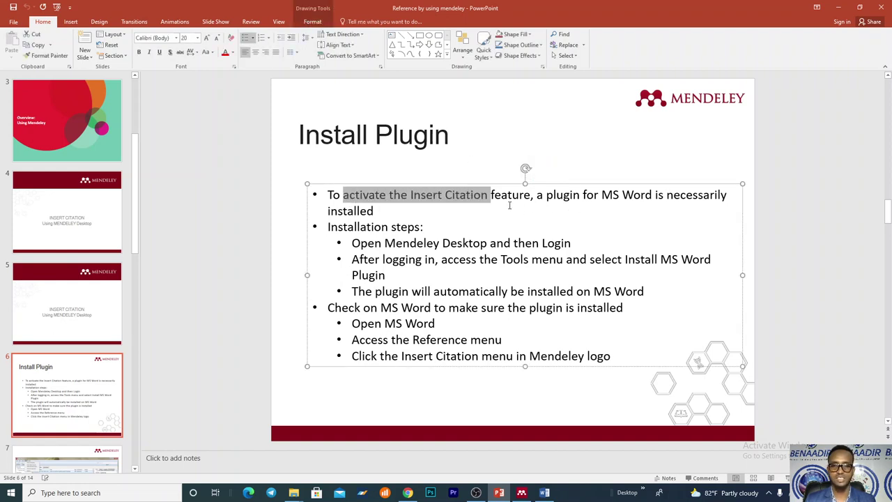
drag(335, 212, 375, 211)
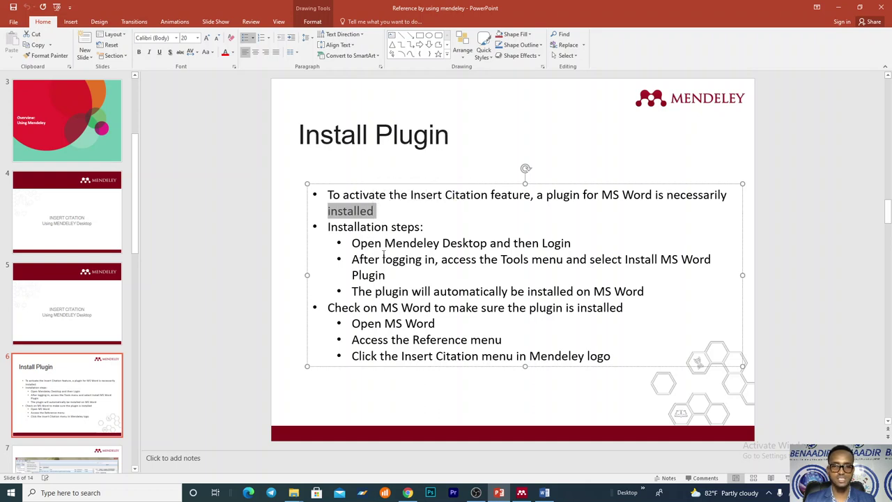
drag(375, 245, 576, 243)
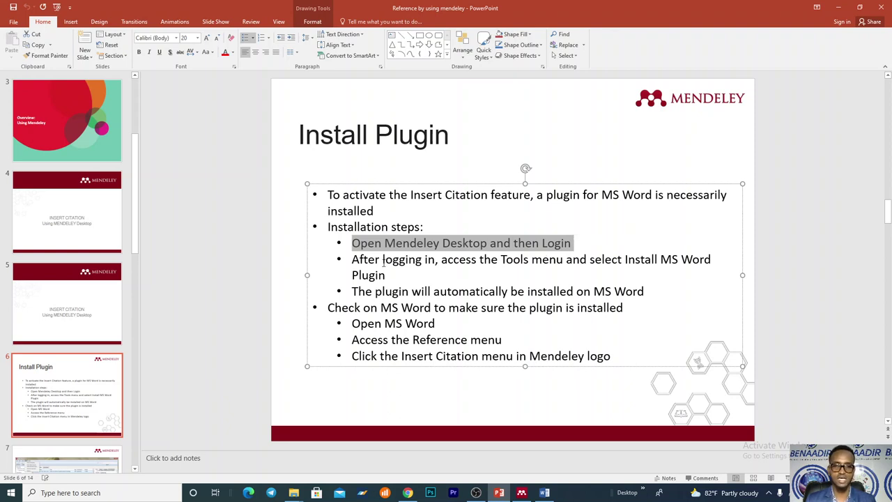
drag(383, 262, 589, 262)
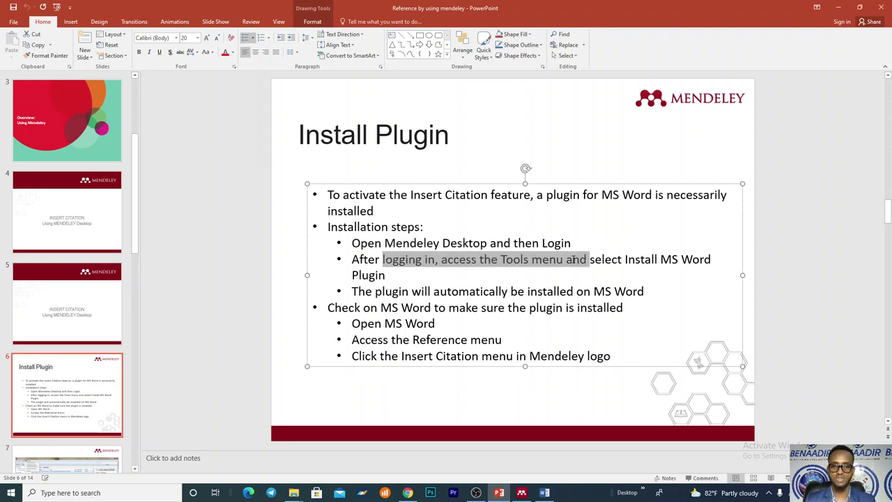
double_click(512, 260)
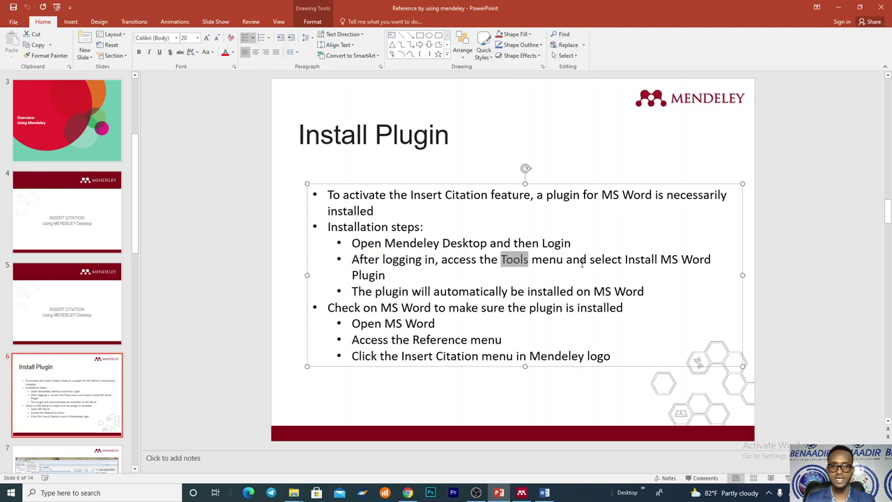
drag(626, 259, 644, 295)
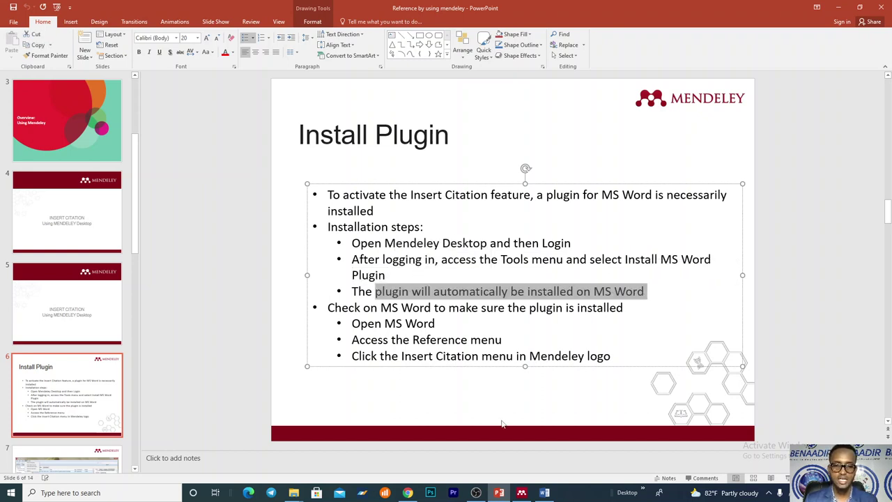
- Switch to Mendeley Desktop and look up the Install MS Word Plugin option
click(521, 493)
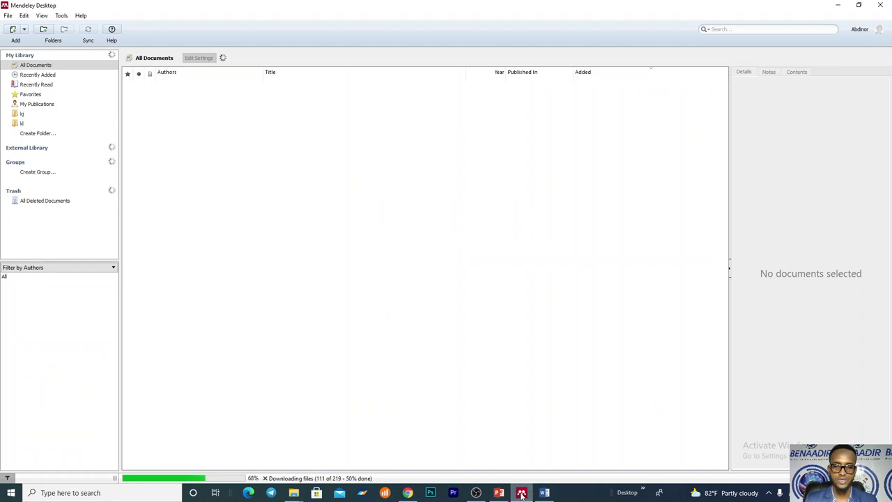
click(61, 15)
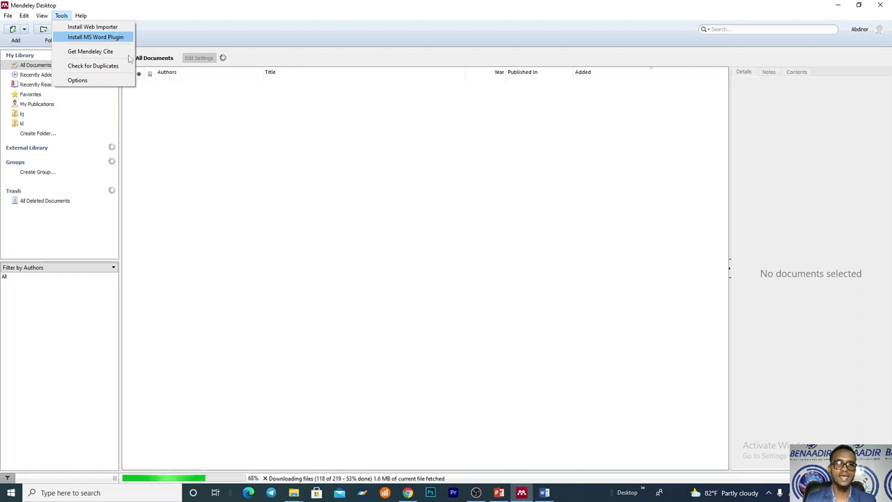
click(313, 24)
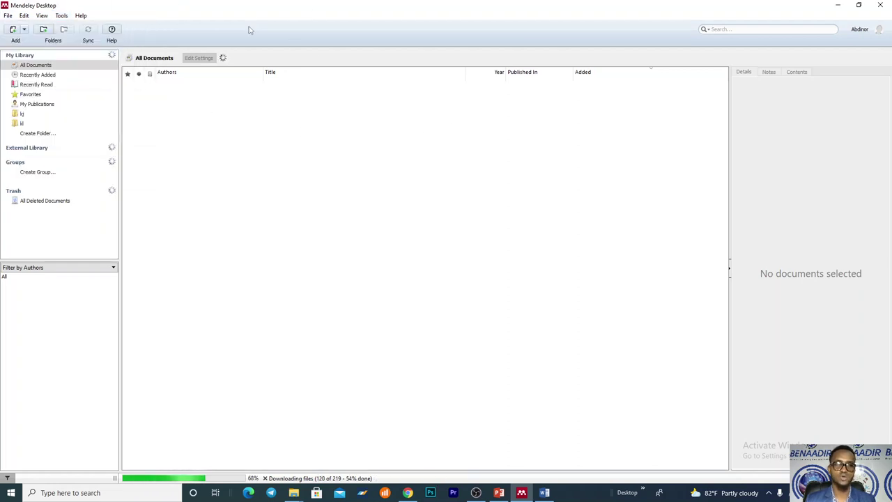
- Switch to the Chapter one document in Word and check its References commands for Mendeley citation tools
click(545, 493)
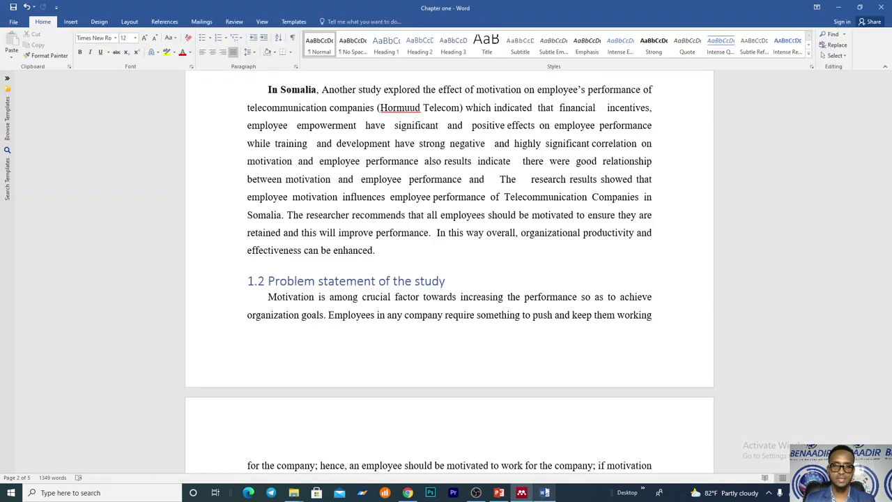
click(164, 22)
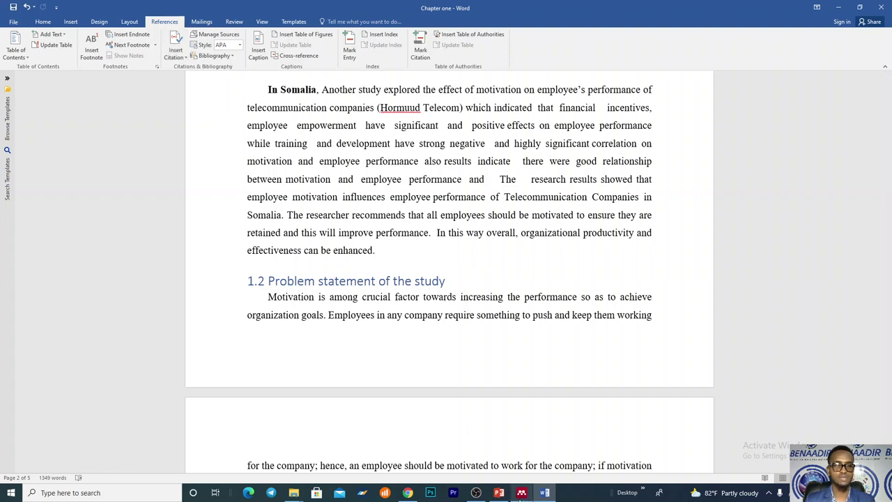
- Switch to Mendeley Desktop and install the MS Word plugin, letting Mendeley close Word for the installation
mouse_move(519, 496)
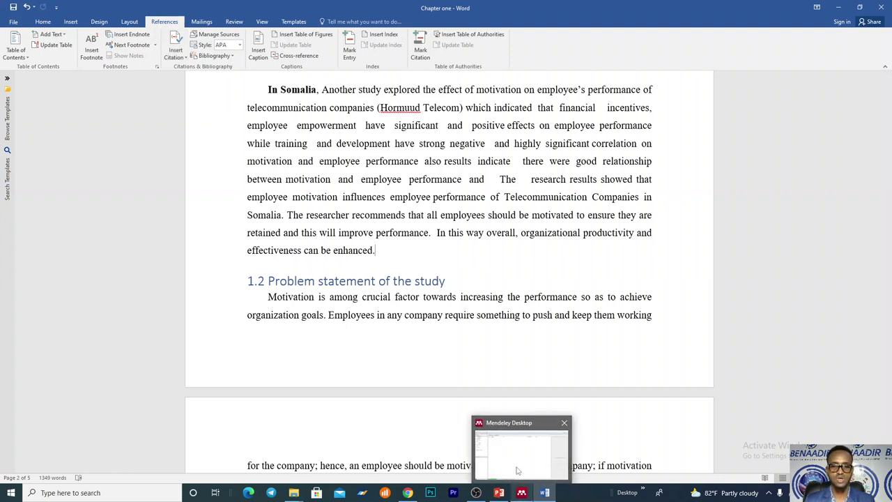
click(515, 469)
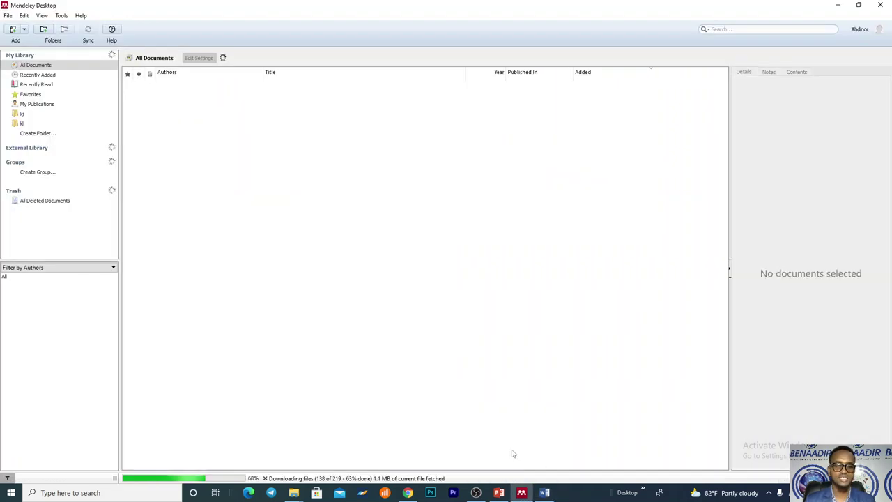
click(61, 15)
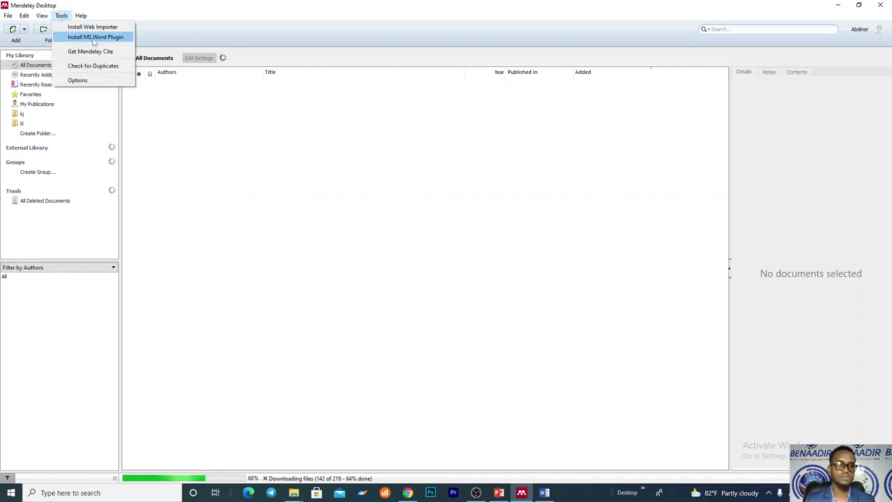
click(93, 39)
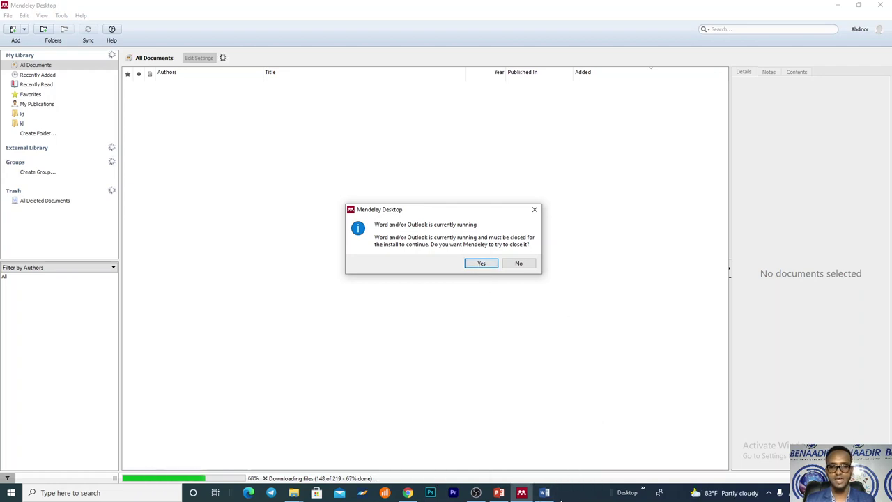
click(487, 263)
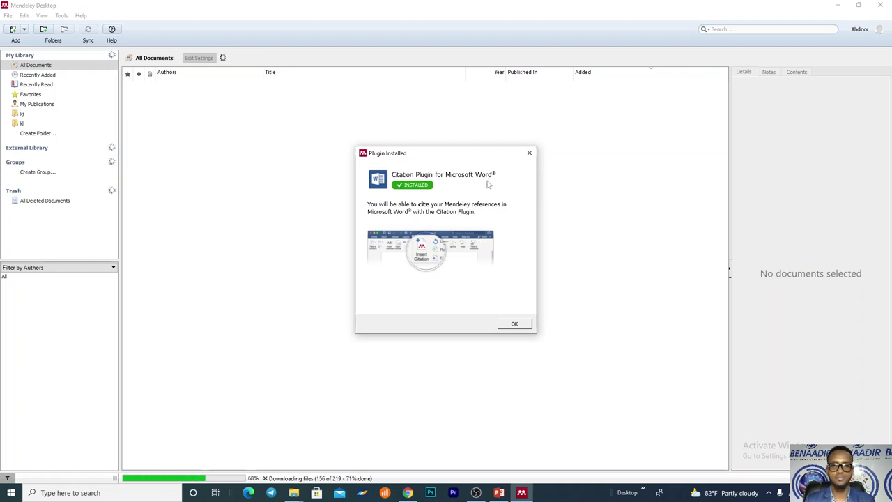
click(511, 323)
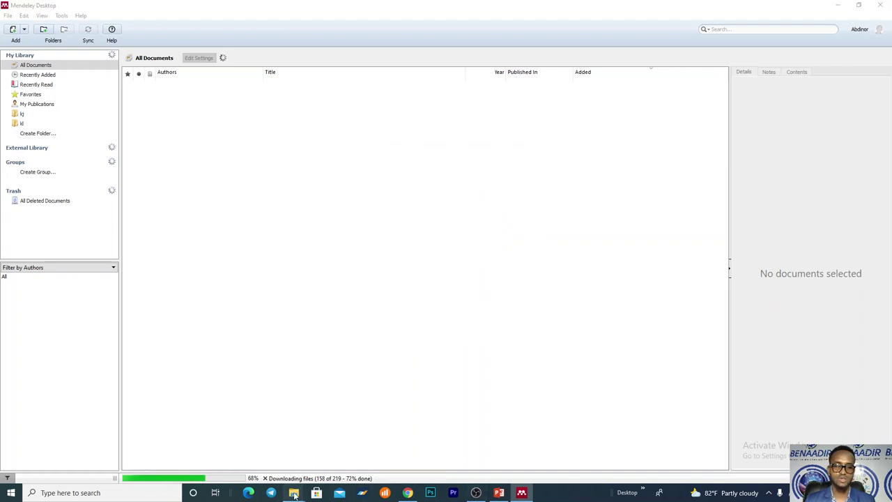
- Reopen the Chapter one document from the Reference folder and open Mendeley from the document's Mendeley Cite-O-Matic tools
mouse_move(294, 493)
click(261, 476)
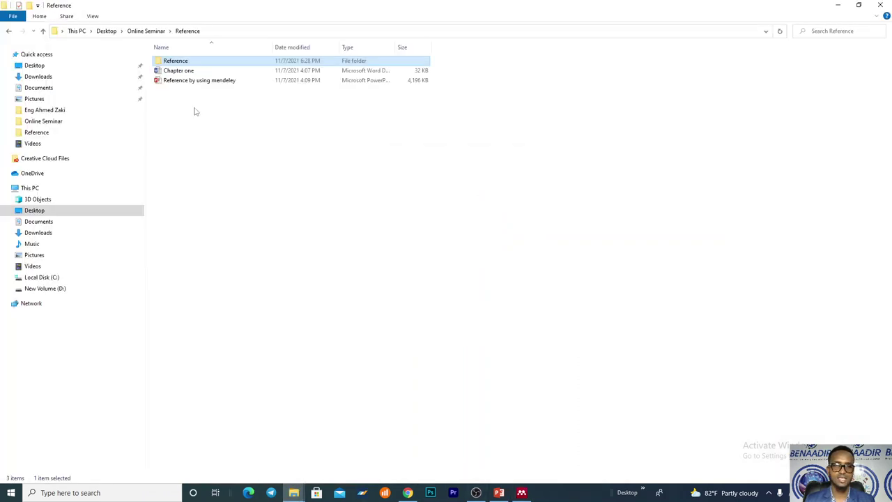
click(190, 72)
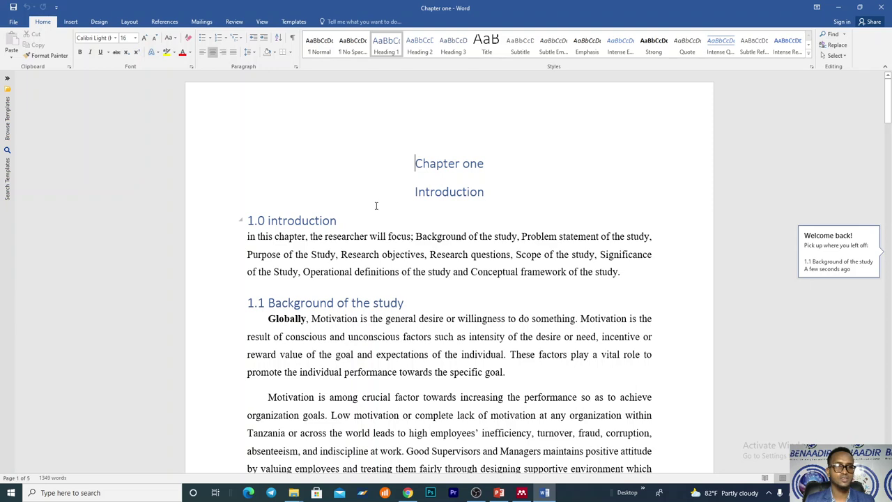
click(167, 22)
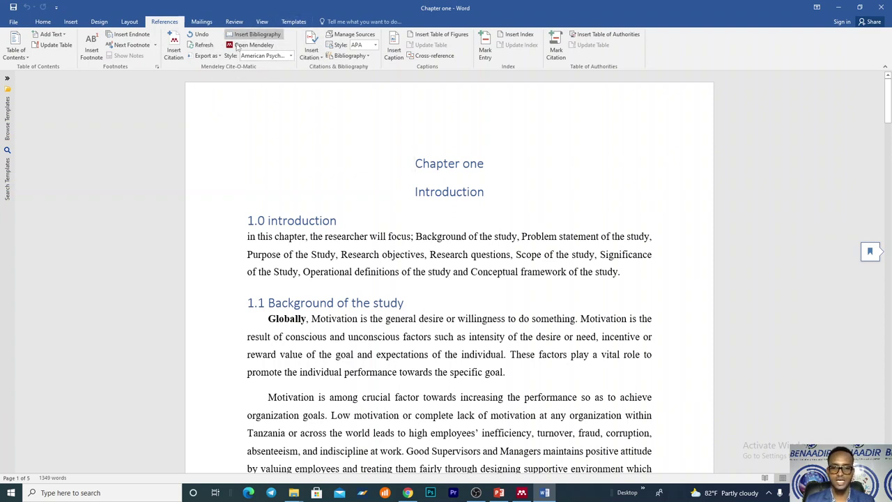
click(245, 45)
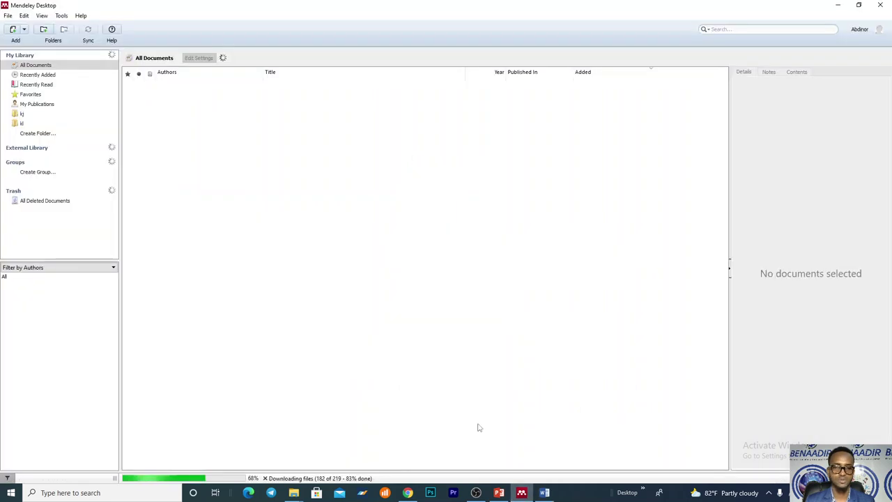
- Switch to PowerPoint to review the Install Plugin slide, and check the library synchronization in Mendeley Desktop
click(499, 493)
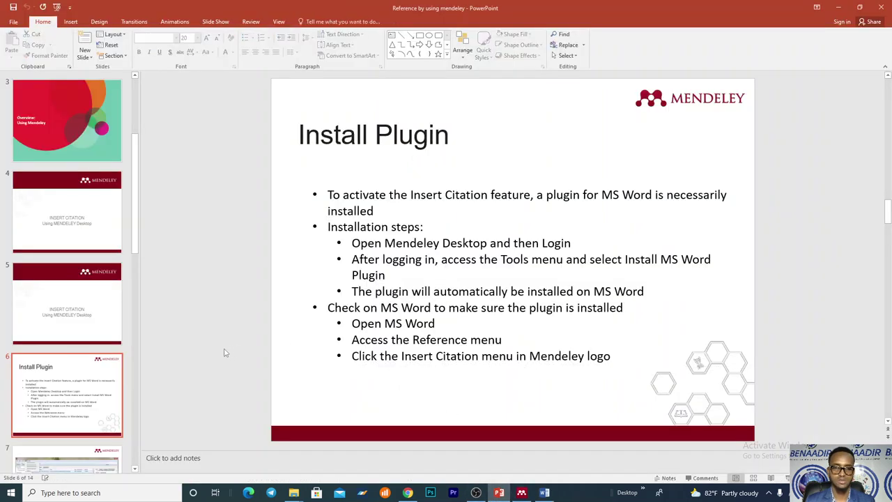
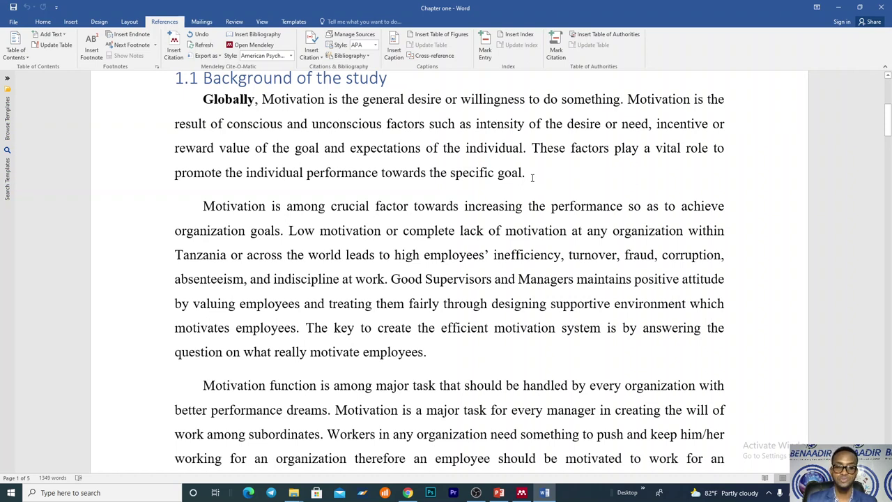
click(521, 493)
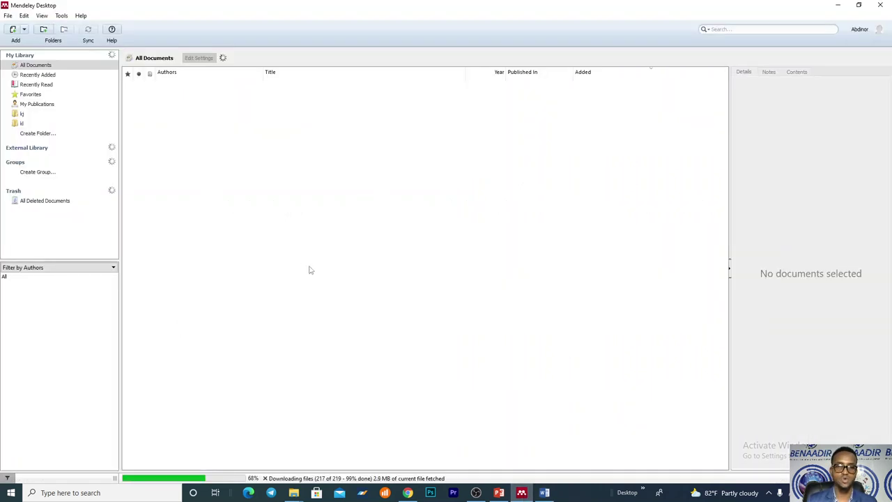
- Switch to the PowerPoint presentation and review the Insert Citation slides on to slide 14, returning to the Cite example on slide 12
click(498, 492)
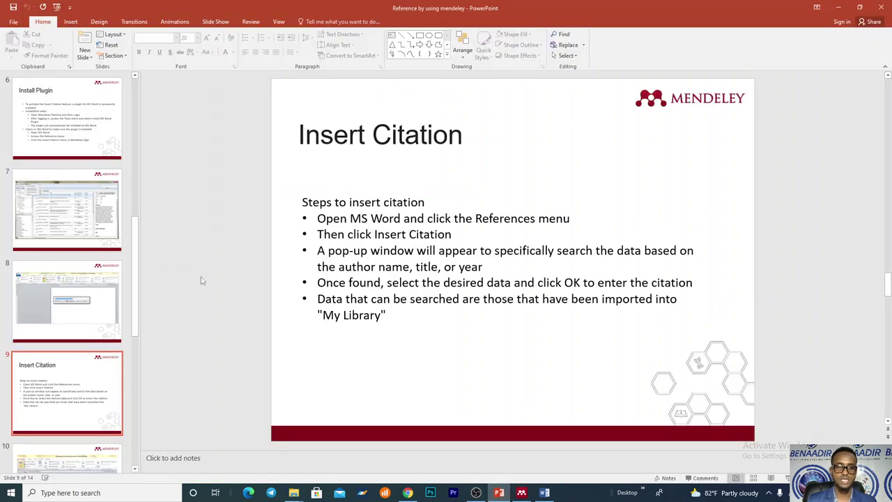
scroll(60, 418, down, 3)
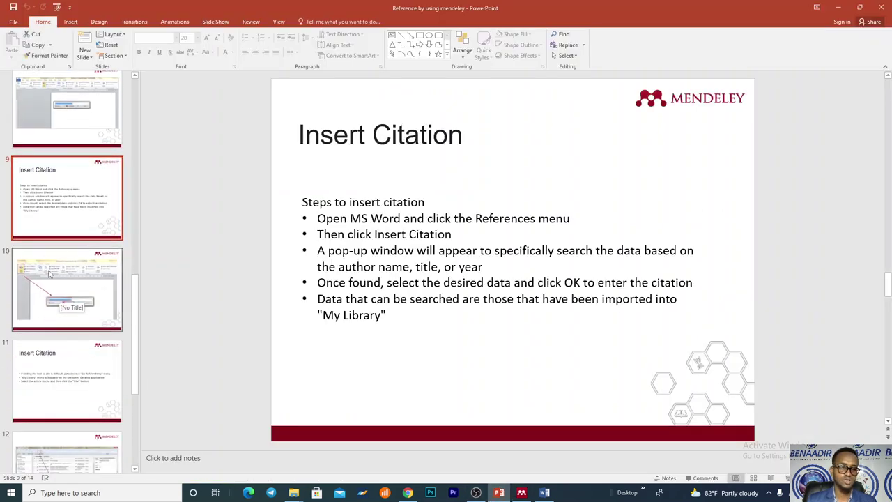
click(59, 290)
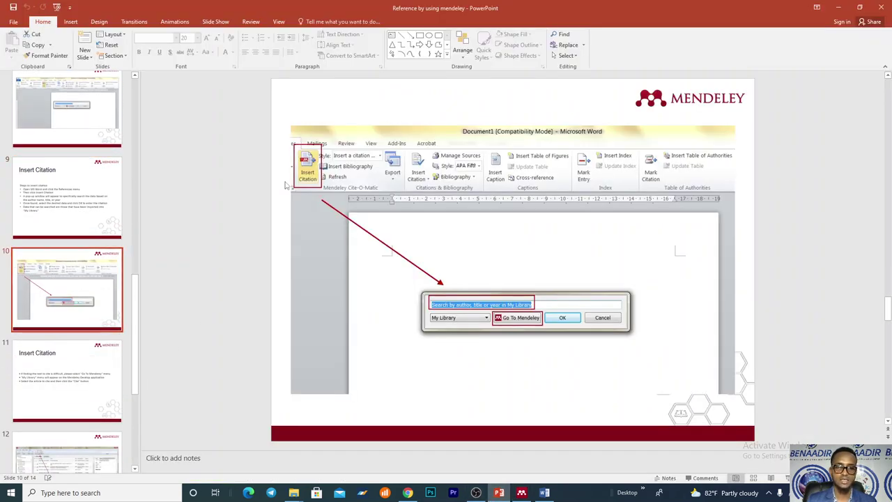
click(80, 369)
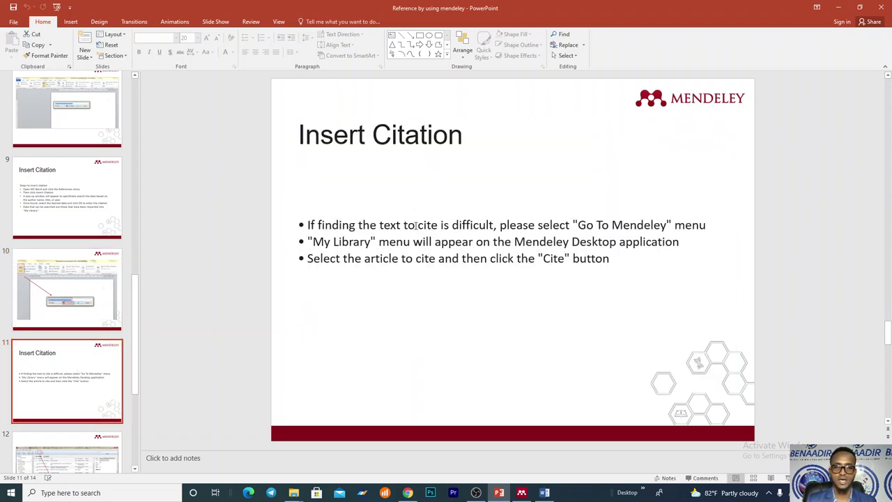
drag(377, 243, 569, 260)
click(385, 323)
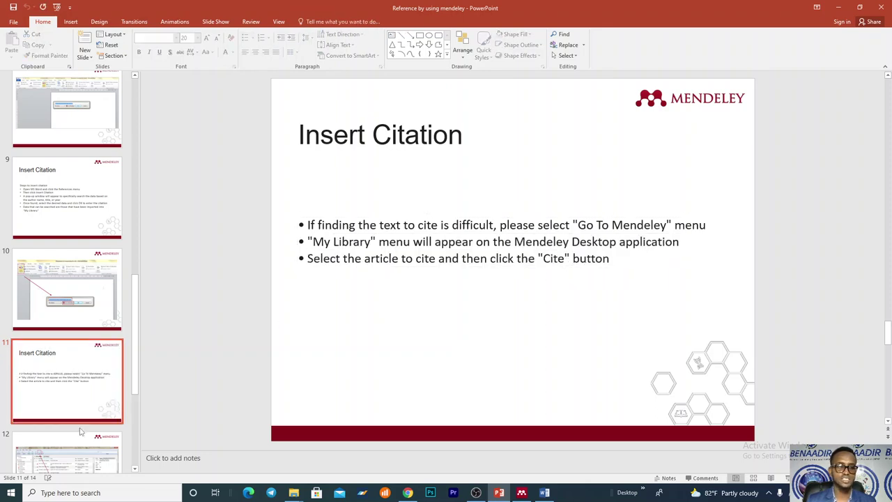
scroll(386, 323, down, 1)
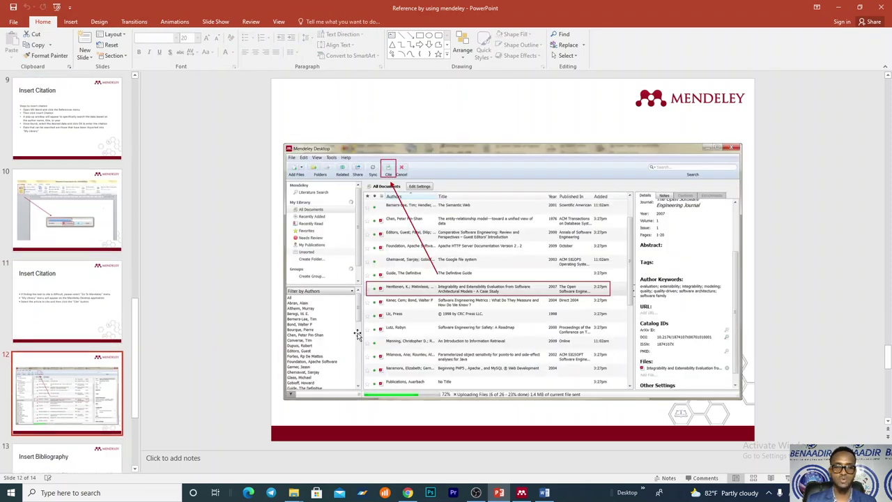
scroll(175, 380, down, 2)
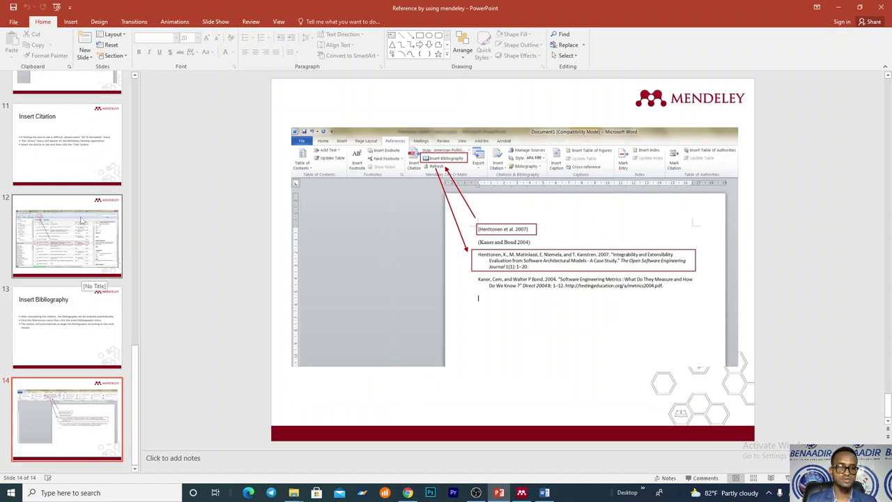
click(75, 229)
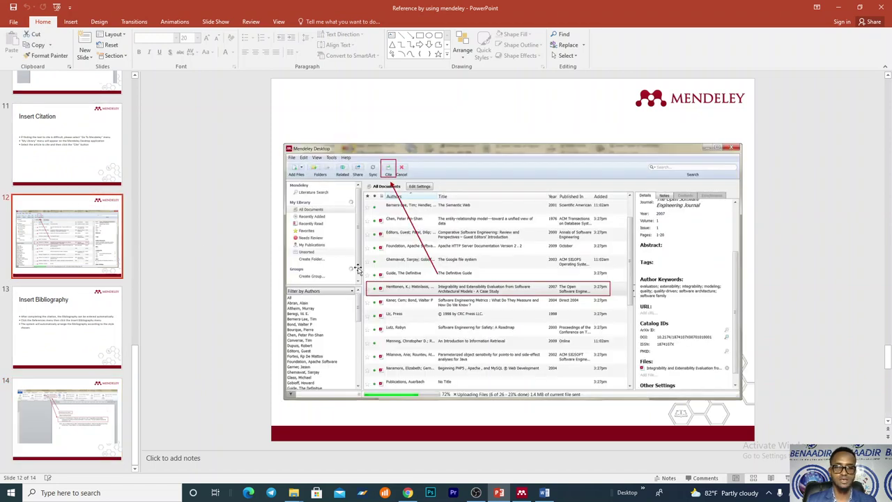
- Check Mendeley Desktop's library, switch to Chapter one in Word and examine the first two paragraphs under 1.1 Background of the study passage by passage
click(523, 493)
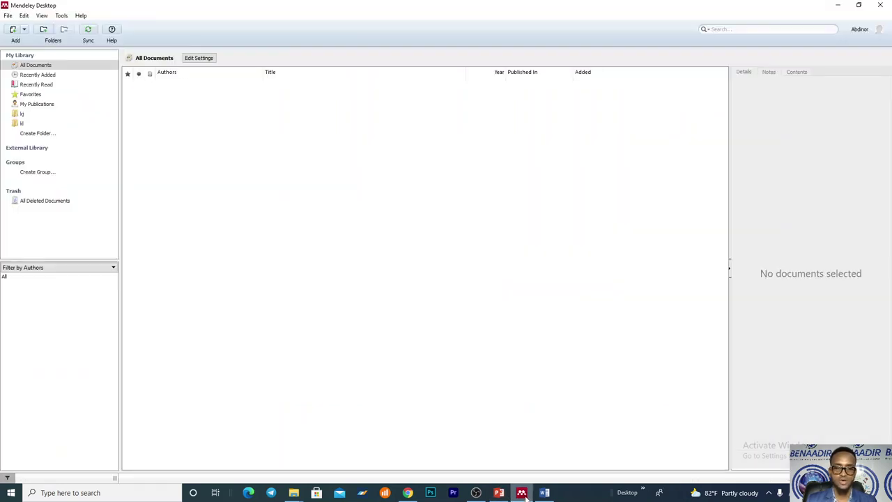
click(545, 492)
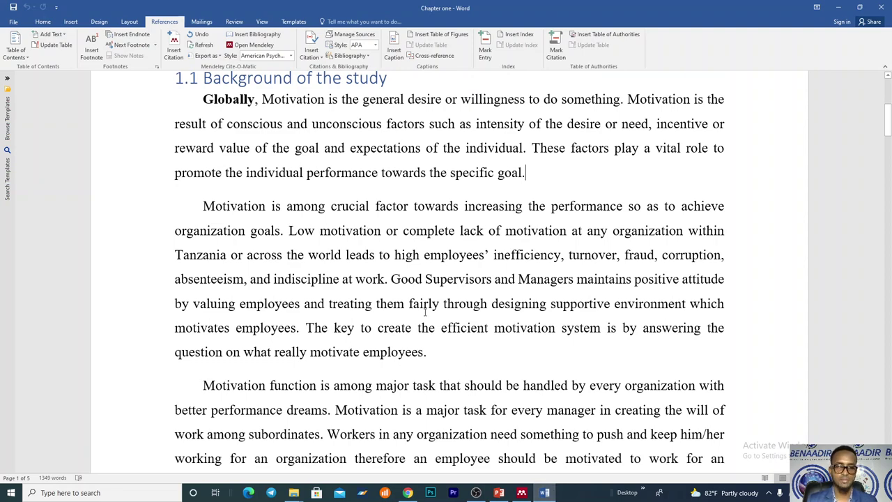
scroll(426, 312, down, 2)
scroll(426, 312, up, 3)
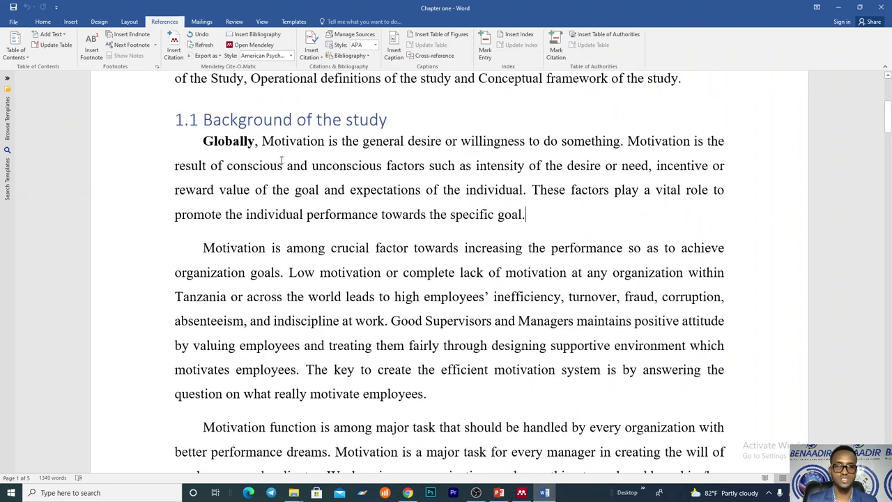
drag(534, 222, 334, 146)
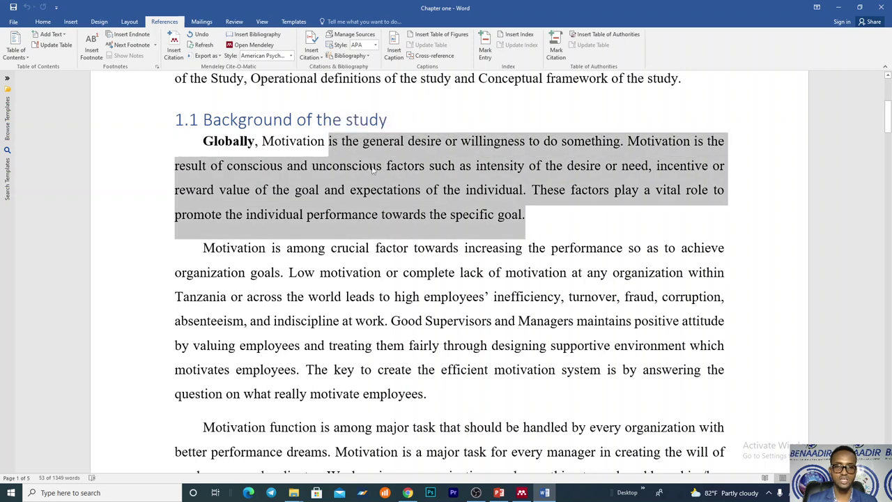
drag(232, 249, 384, 321)
scroll(438, 360, down, 1)
scroll(363, 239, down, 2)
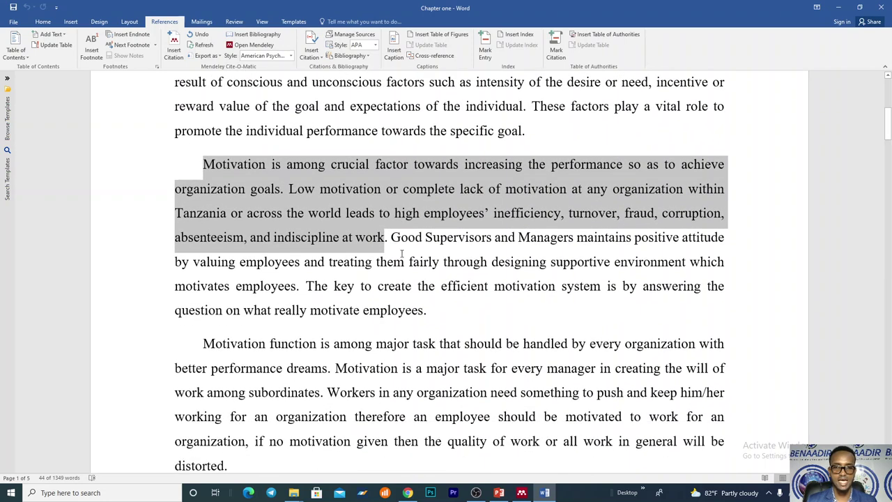
drag(395, 237, 468, 315)
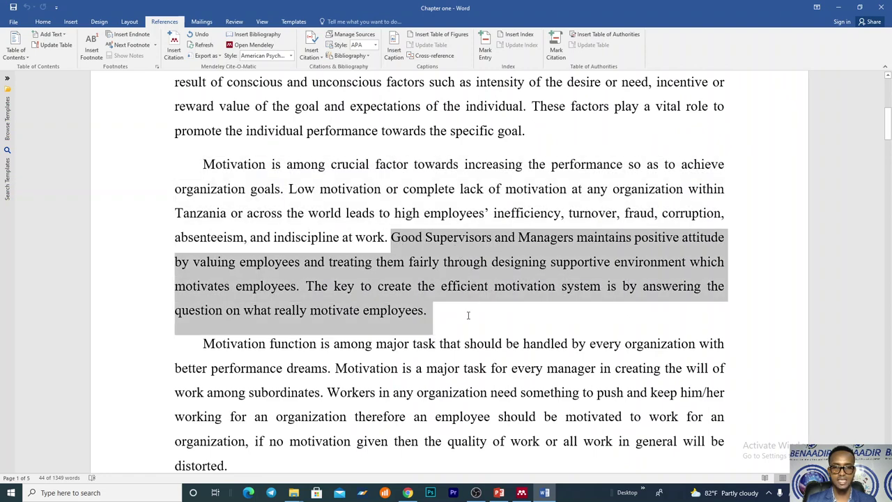
scroll(430, 310, down, 1)
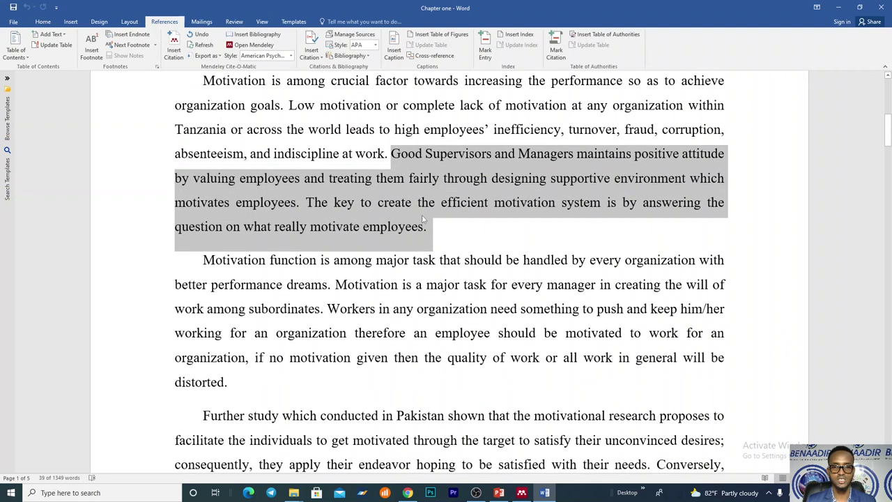
scroll(423, 253, down, 1)
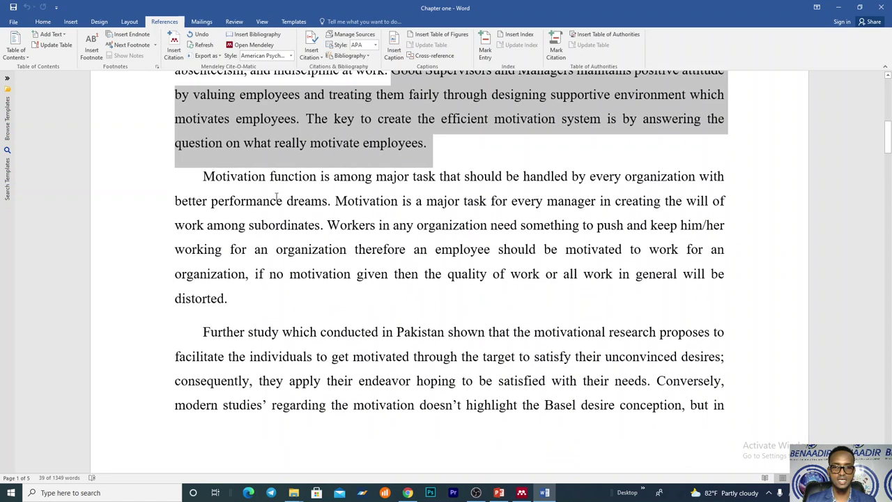
- Examine the Motivation function paragraph and the following Pakistan study paragraph for passages that need citations
drag(202, 177, 349, 291)
scroll(348, 291, down, 2)
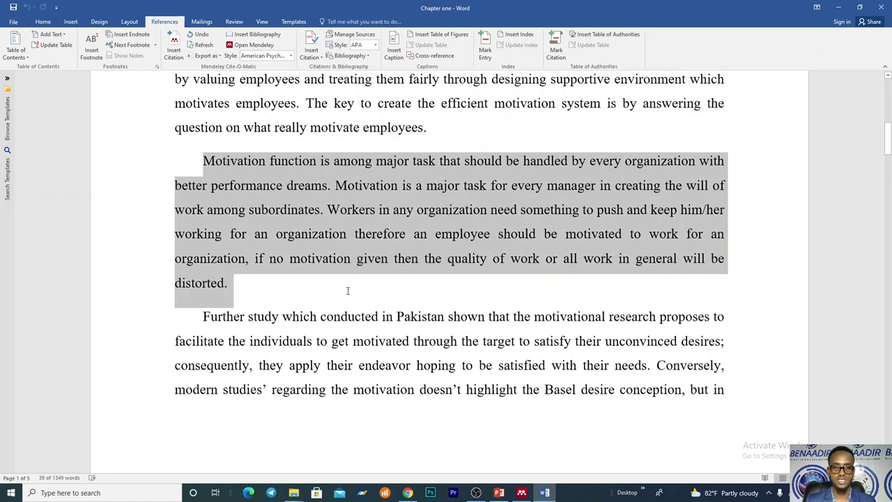
scroll(342, 195, down, 2)
scroll(342, 193, up, 2)
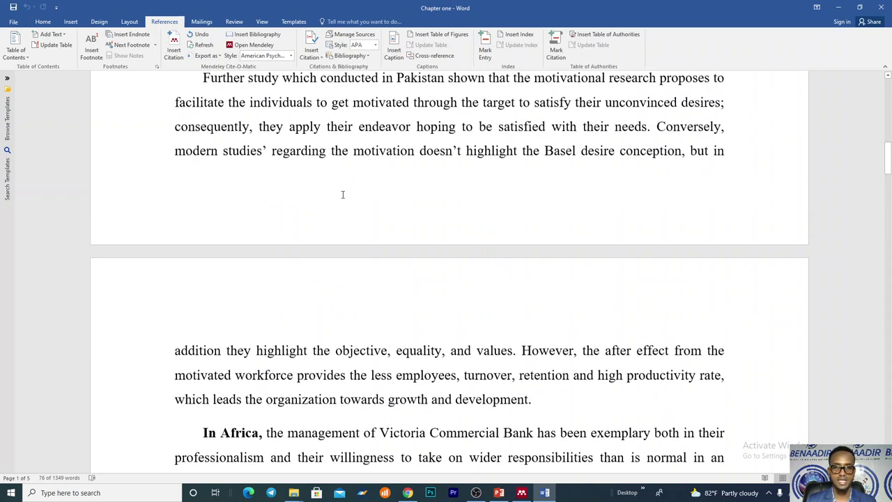
drag(320, 164, 445, 238)
scroll(490, 365, down, 1)
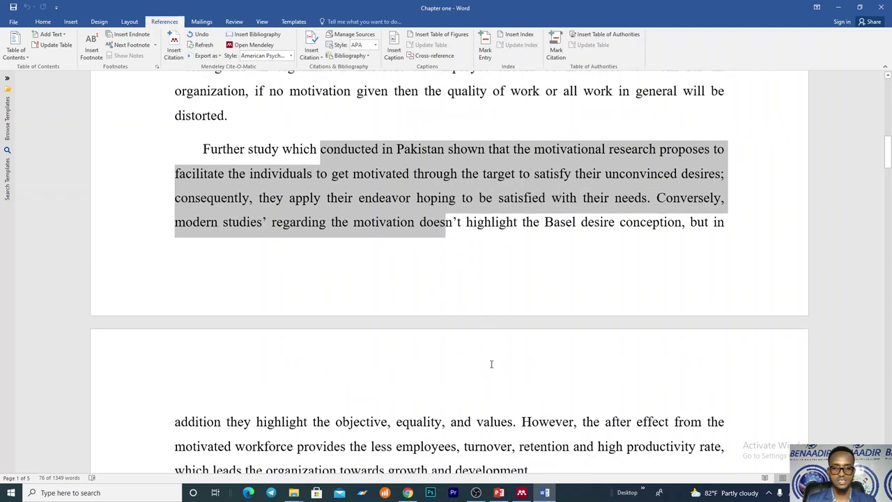
click(530, 404)
shift+click(394, 354)
scroll(483, 209, up, 3)
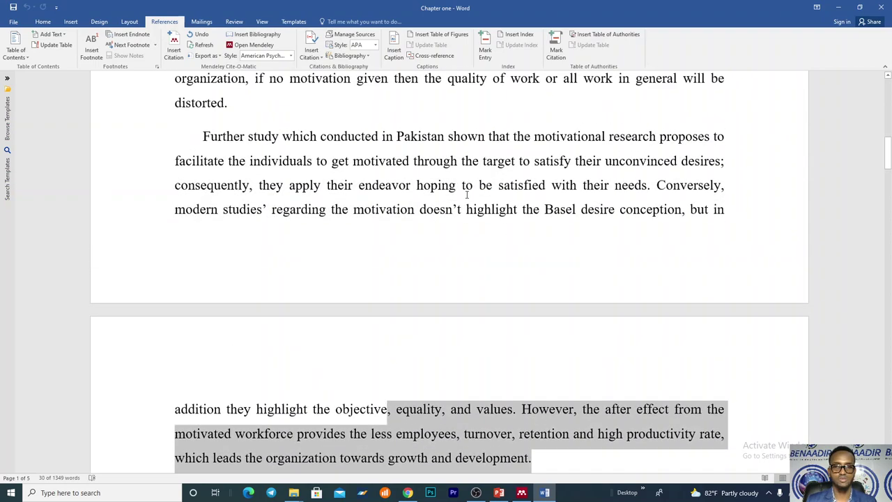
- Look over the background paragraphs and Mendeley Desktop's library, switch to File Explorer and open the Reference subfolder with the source folders
scroll(447, 265, up, 2)
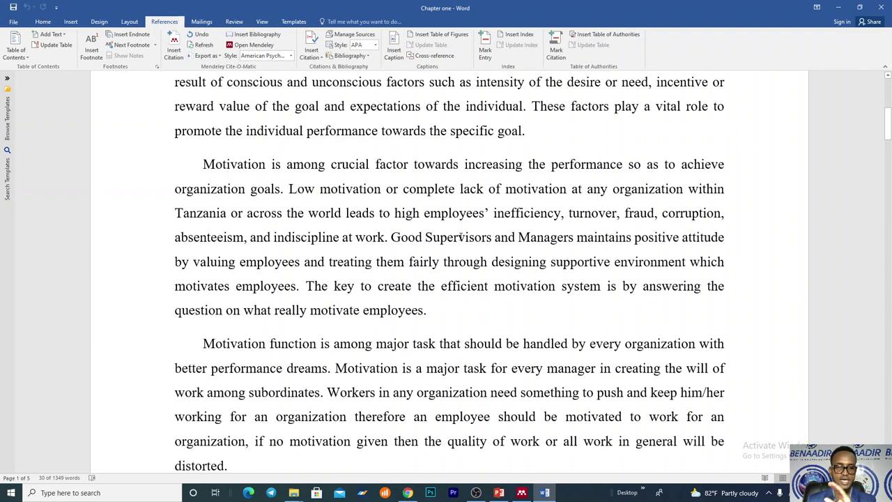
scroll(474, 216, up, 2)
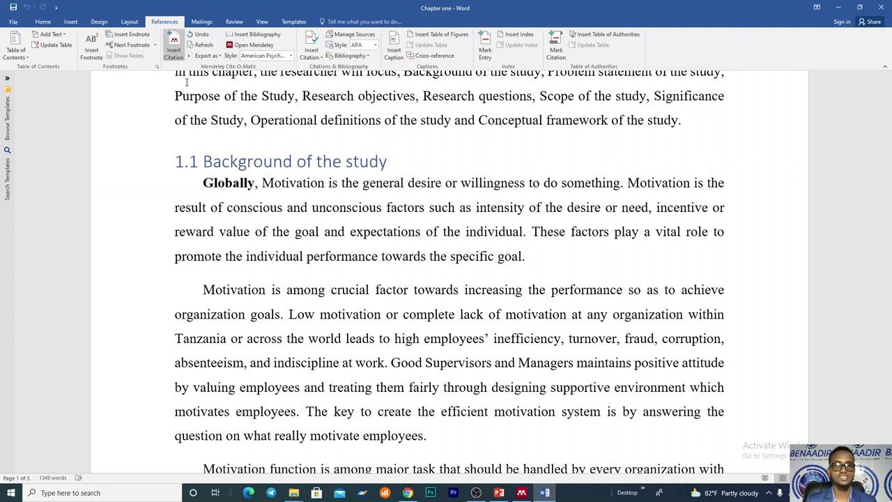
click(521, 492)
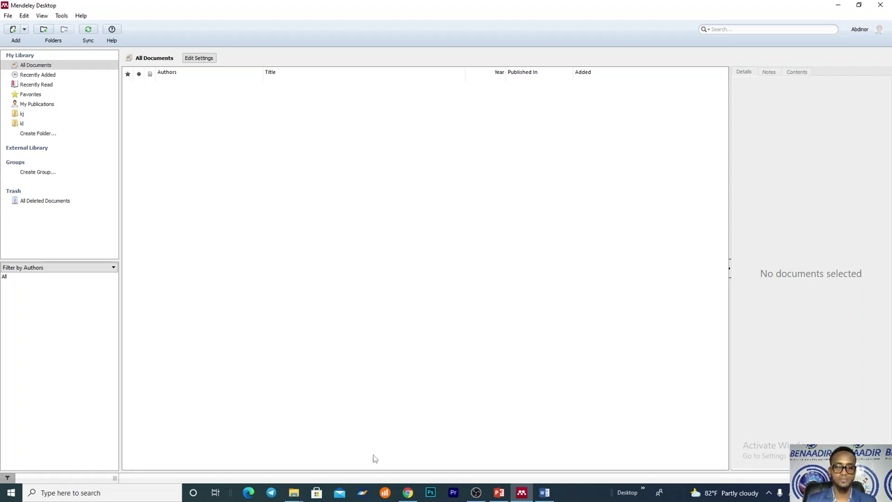
mouse_move(296, 490)
click(271, 460)
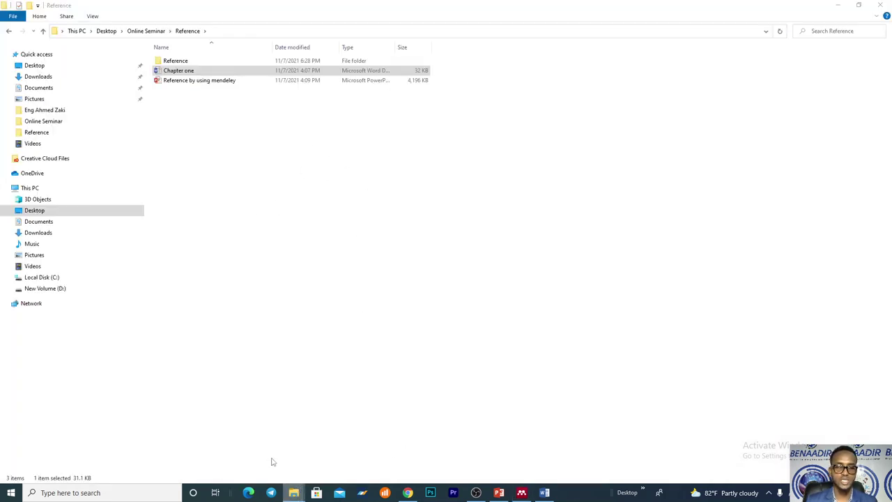
double_click(202, 62)
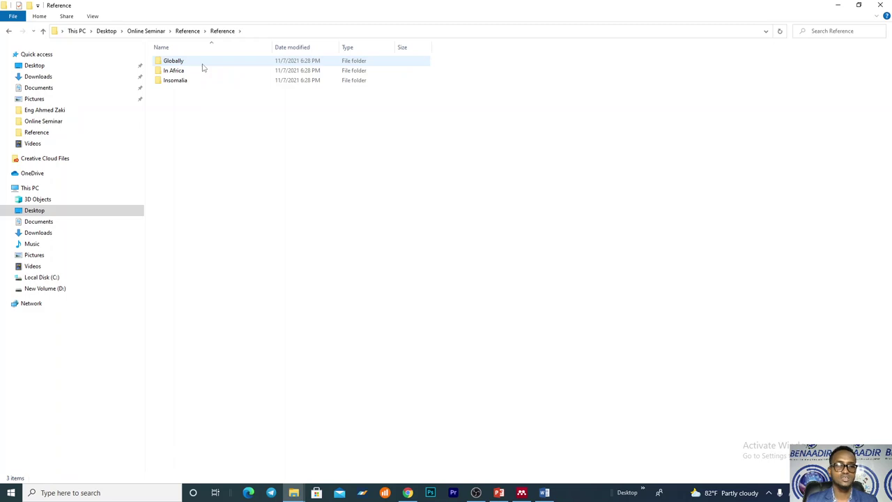
click(202, 64)
- Switch to Chapter one in Word and compare the Background of the study's Globally and In Africa parts with the source folders
click(544, 493)
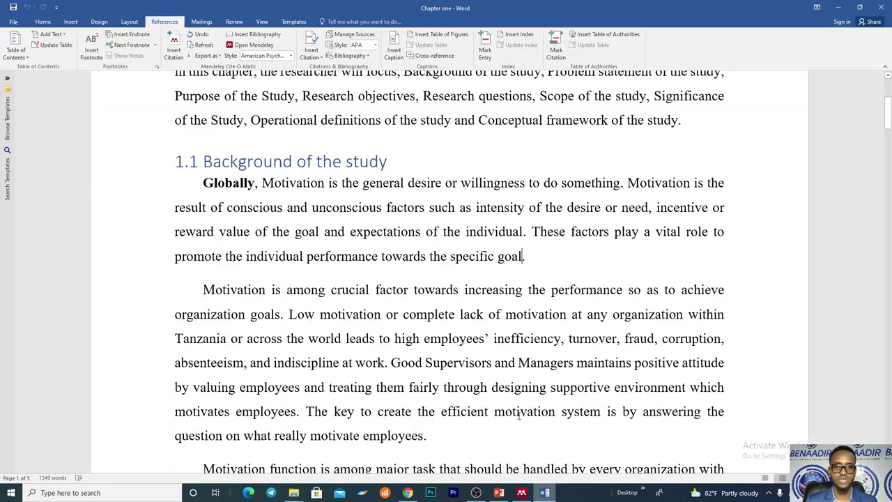
triple_click(256, 162)
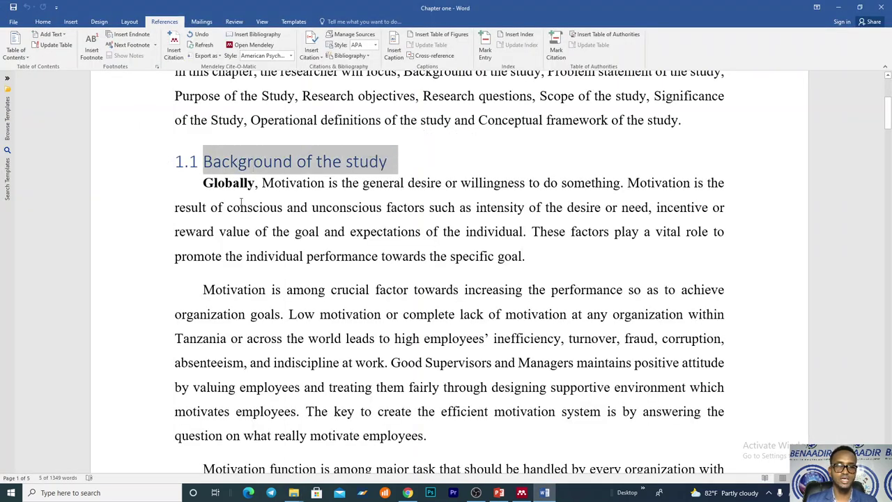
drag(262, 183, 359, 183)
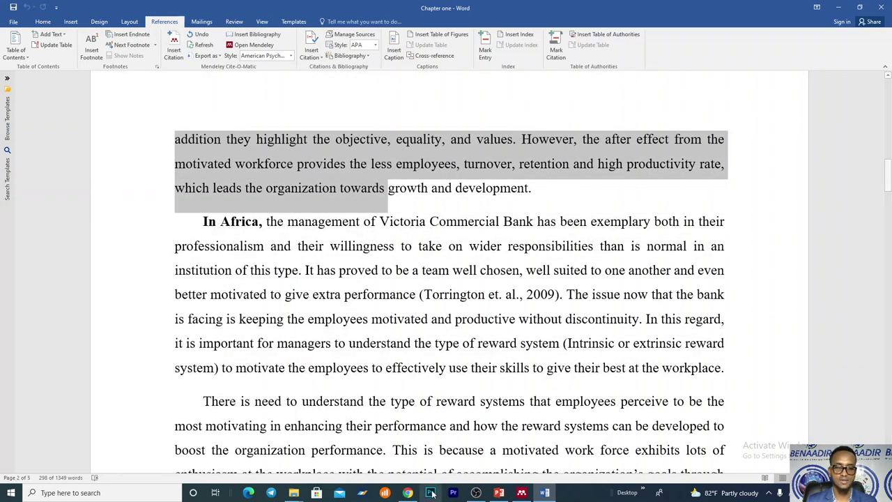
- In File Explorer, open the Stm 1 folder inside Globally and add Motivation_Review_final to Mendeley Desktop's All Documents
click(295, 492)
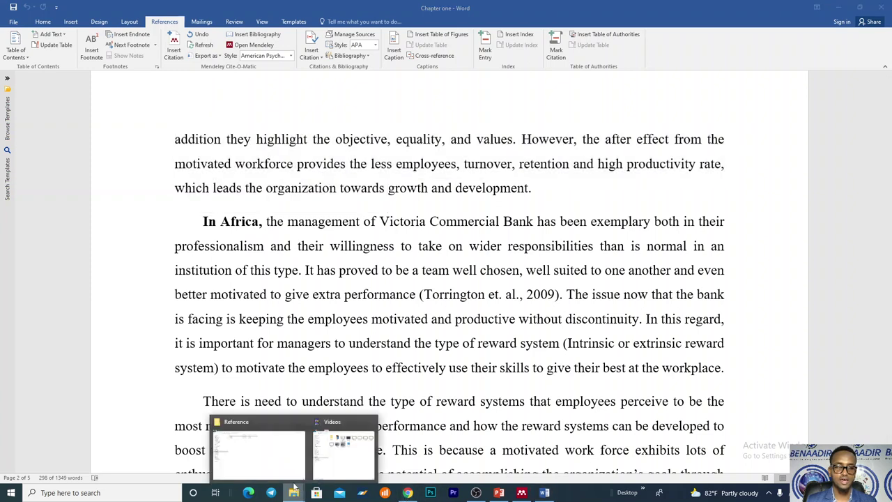
click(279, 456)
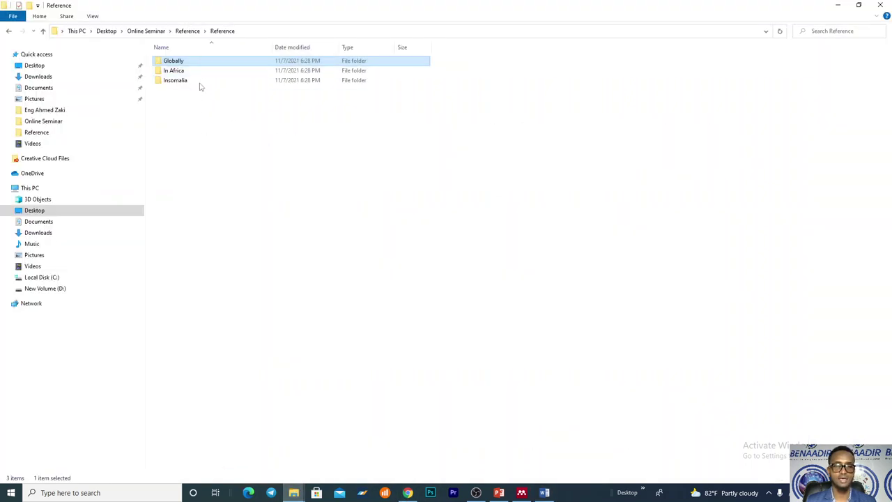
double_click(200, 61)
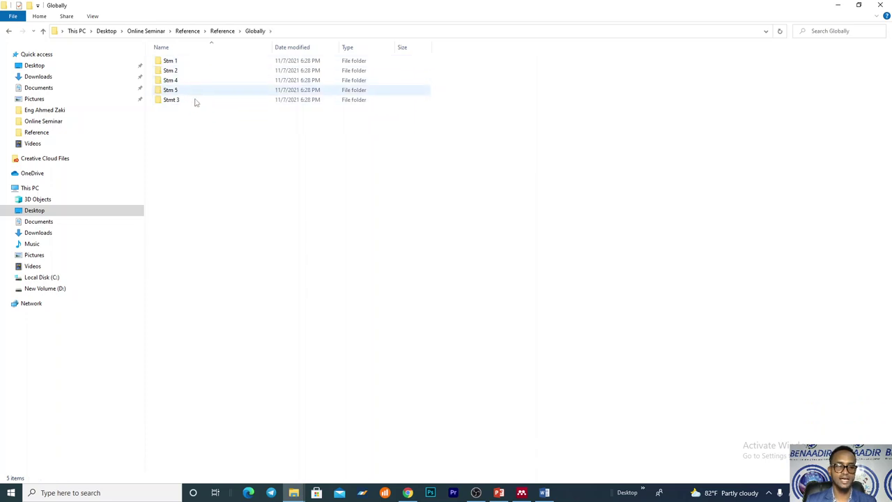
double_click(194, 61)
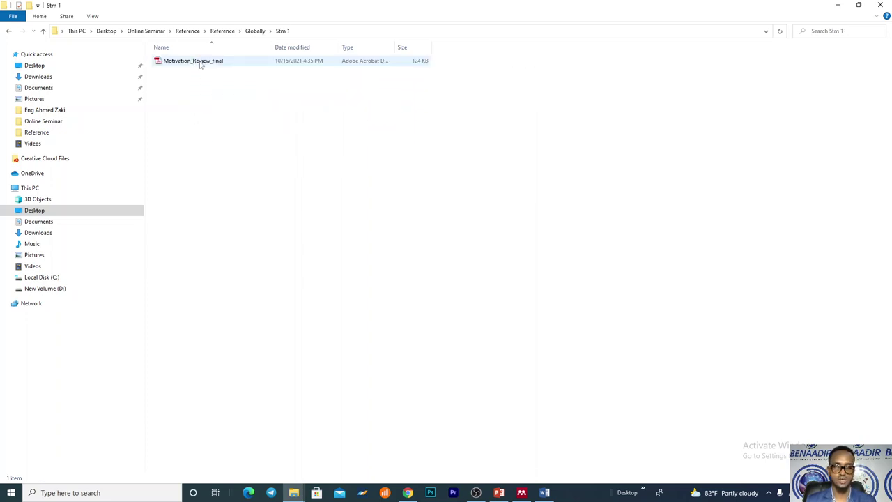
click(200, 64)
drag(218, 64, 257, 180)
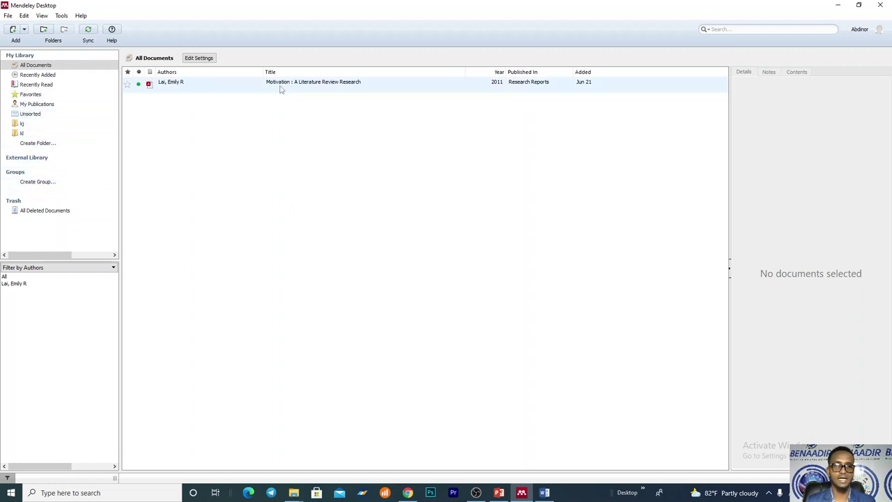
- Examine the details and abstract of the paper "Motivation : A Literature Review Research" in the library
click(252, 87)
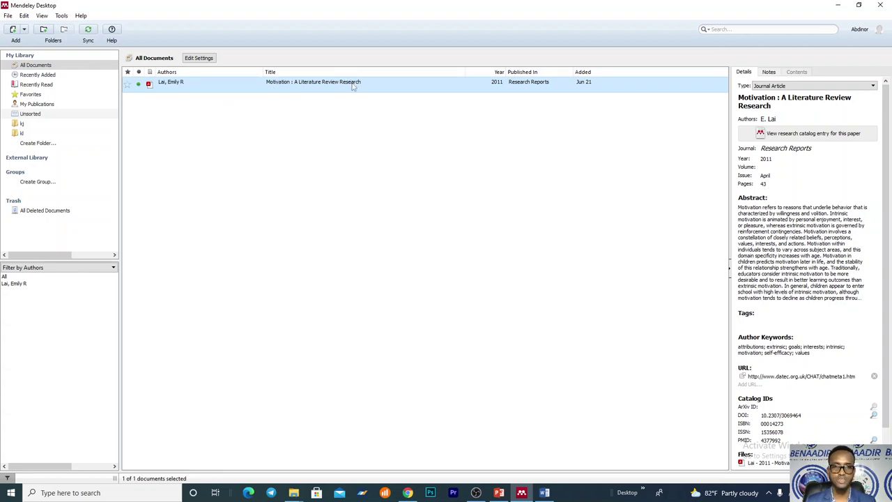
scroll(791, 209, down, 1)
scroll(784, 259, up, 1)
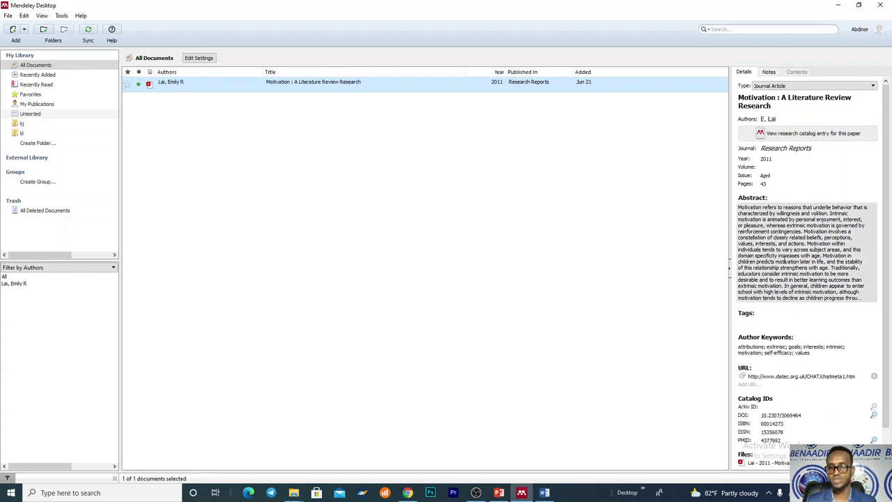
drag(778, 208, 869, 298)
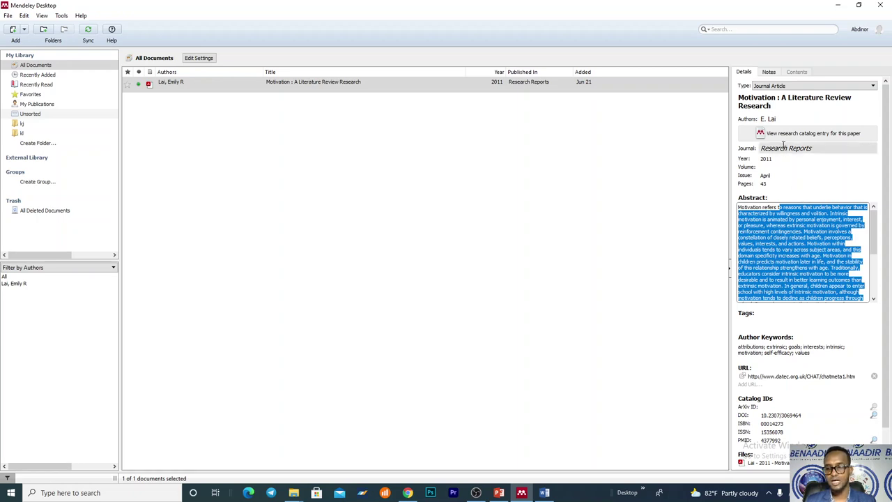
- Copy the paper's title, "Motivation : A Literature Review Research", from its document details
click(795, 102)
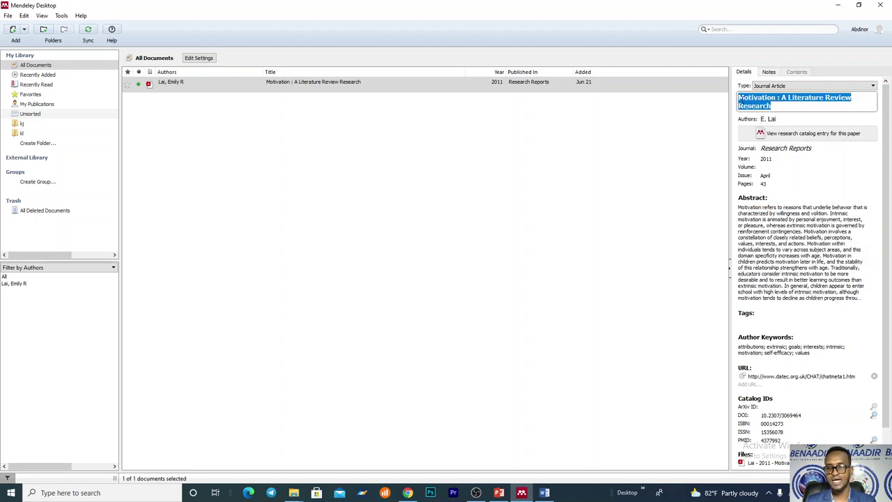
right_click(746, 100)
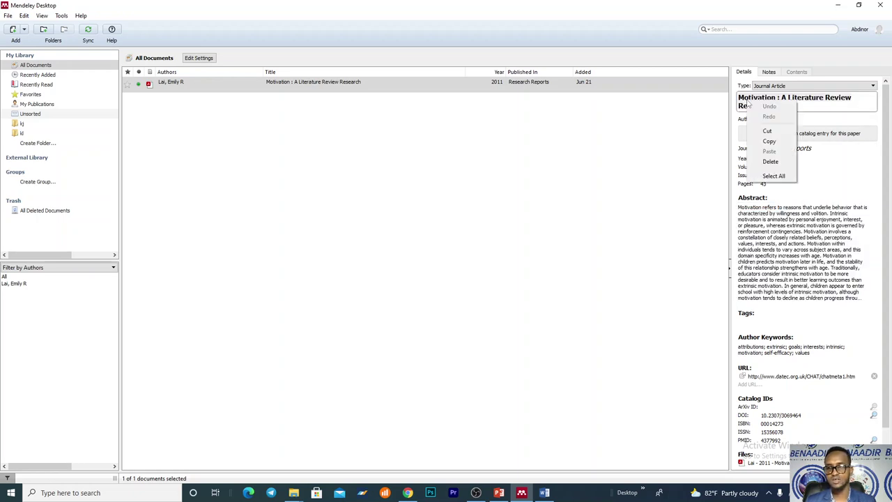
click(760, 139)
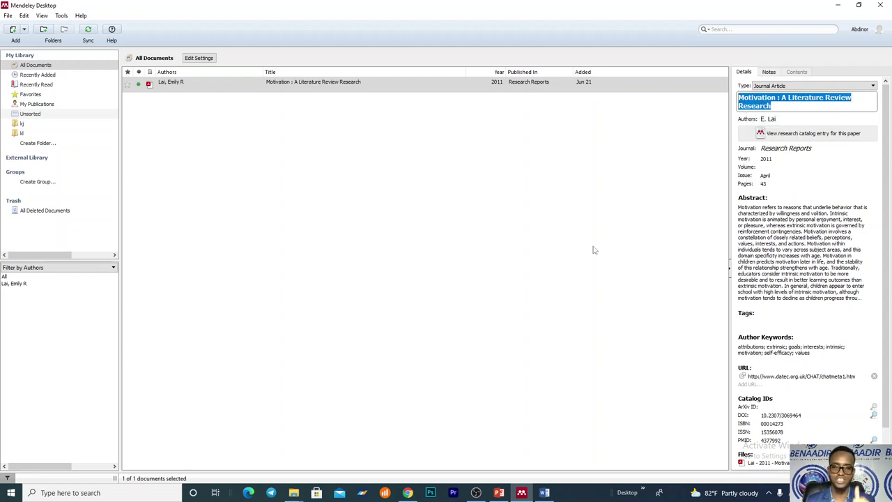
- Switch to Chapter one in Word and place the cursor just before the full stop ending the Globally paragraph under 1.1
click(544, 493)
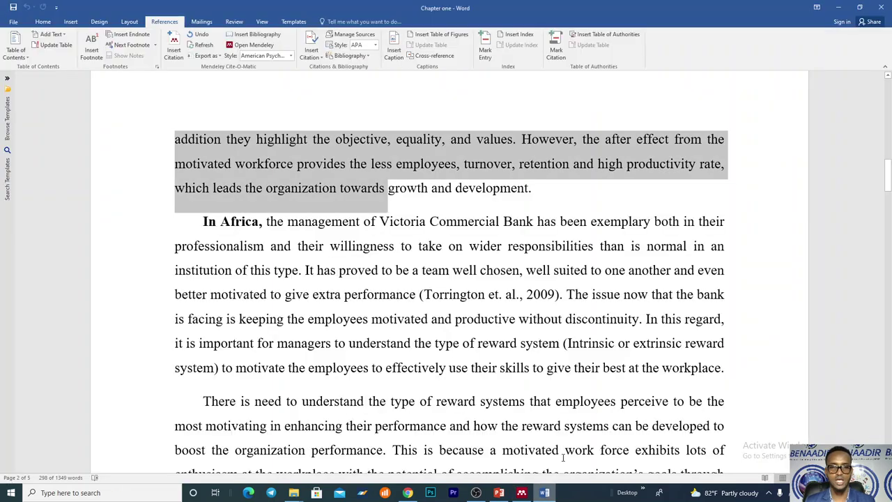
click(541, 187)
scroll(527, 300, up, 10)
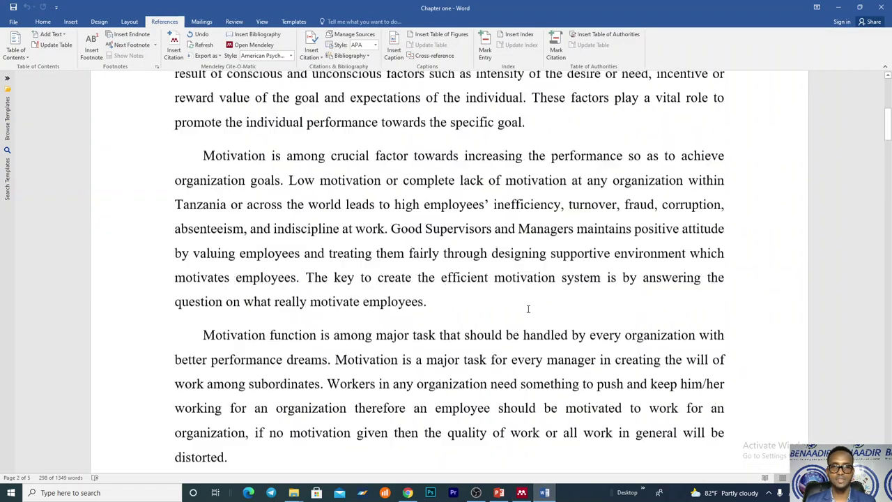
scroll(527, 308, up, 5)
scroll(523, 307, down, 4)
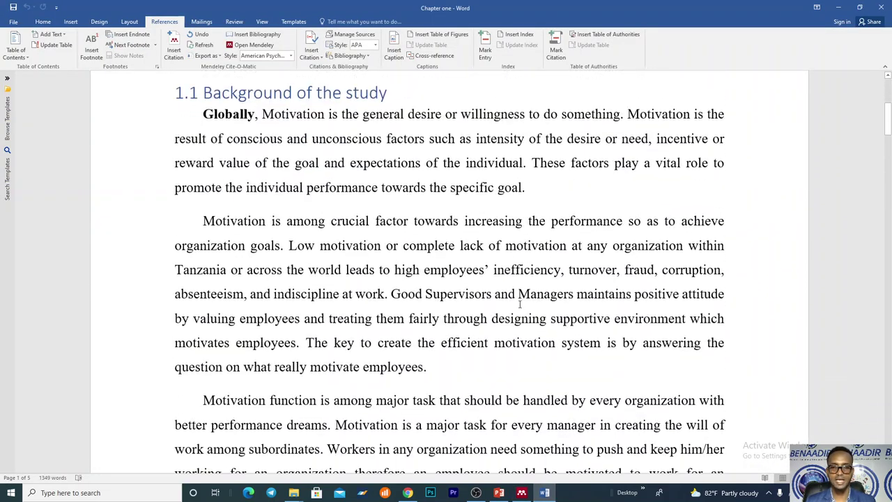
key(shift+Up)
key(shift+Up)
key(shift+Up)
key(shift+Home)
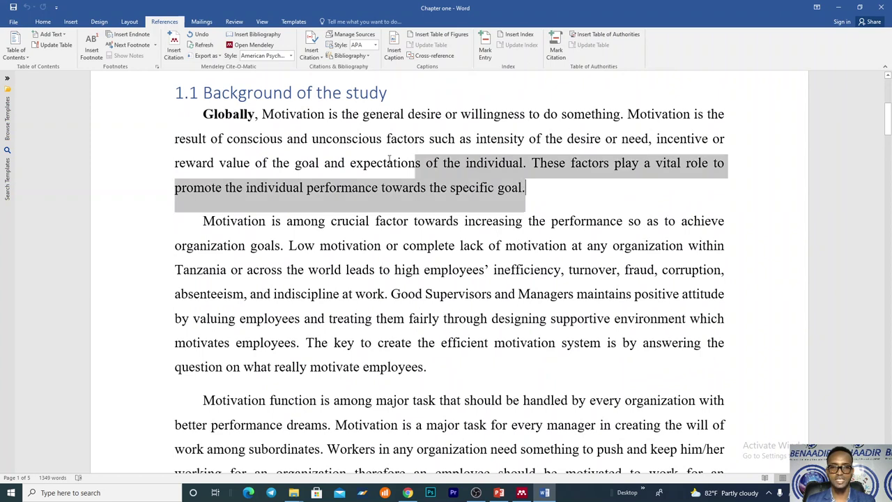
click(522, 187)
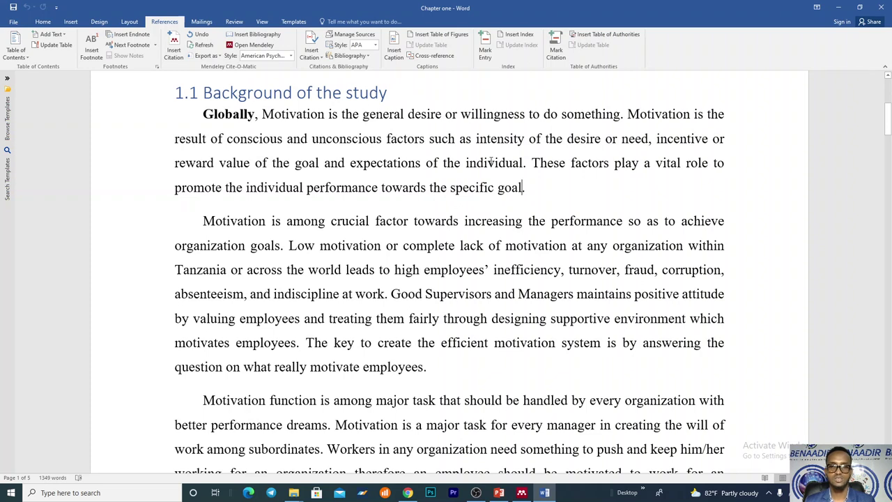
- Insert a Mendeley citation after "specific goal", finding the source by the pasted title "Motivation : A Literature Review Research"
click(172, 46)
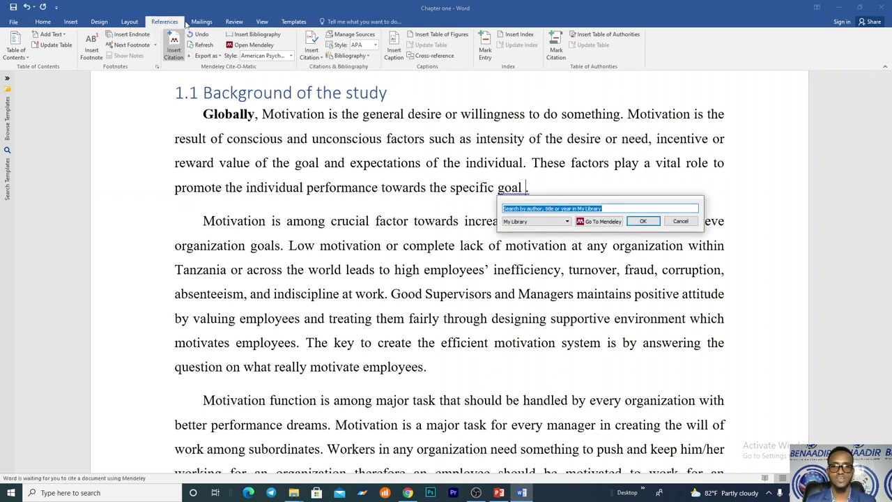
right_click(616, 208)
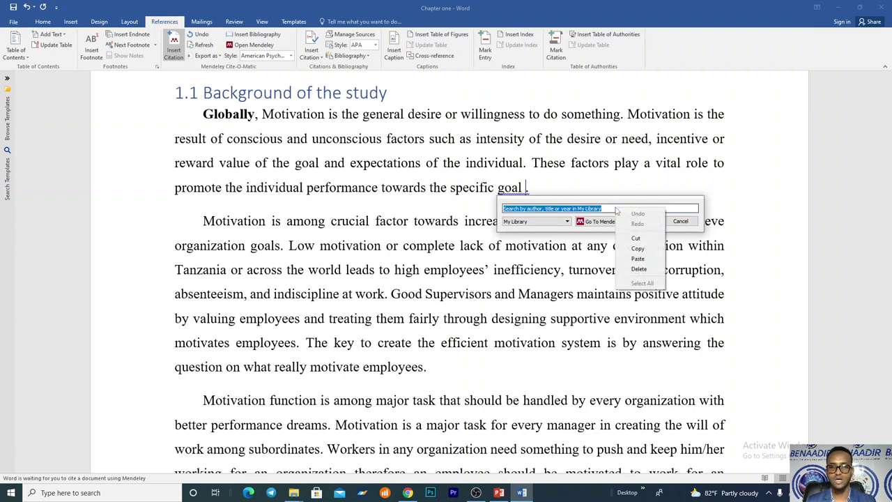
click(636, 260)
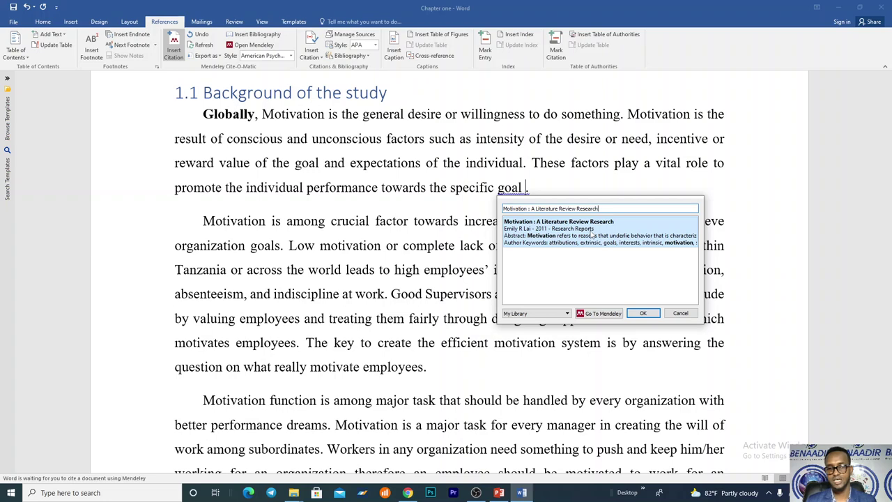
double_click(605, 236)
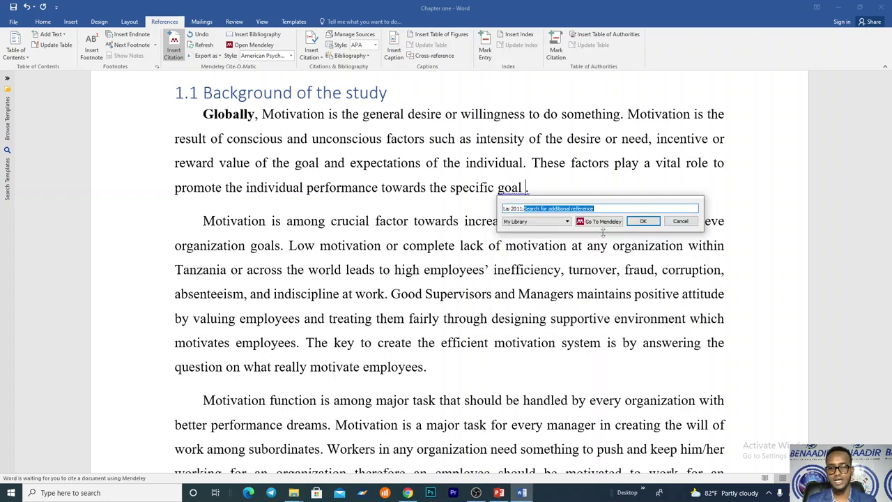
click(641, 221)
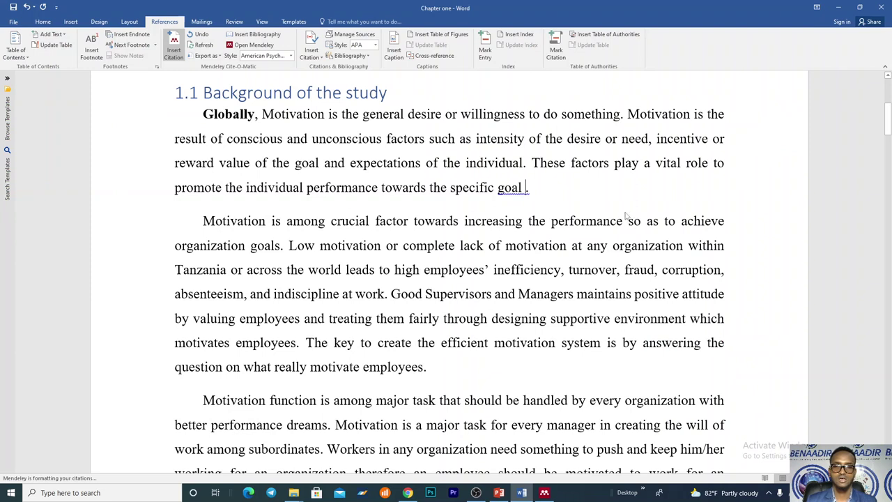
click(532, 187)
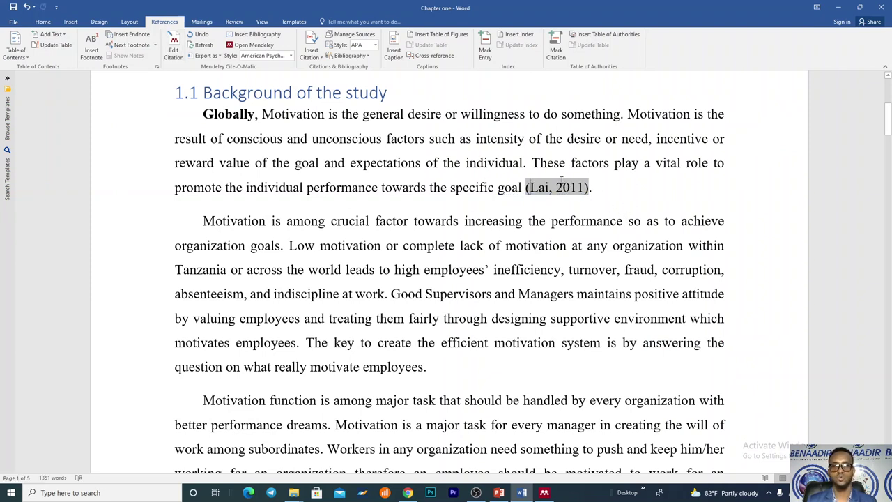
click(610, 162)
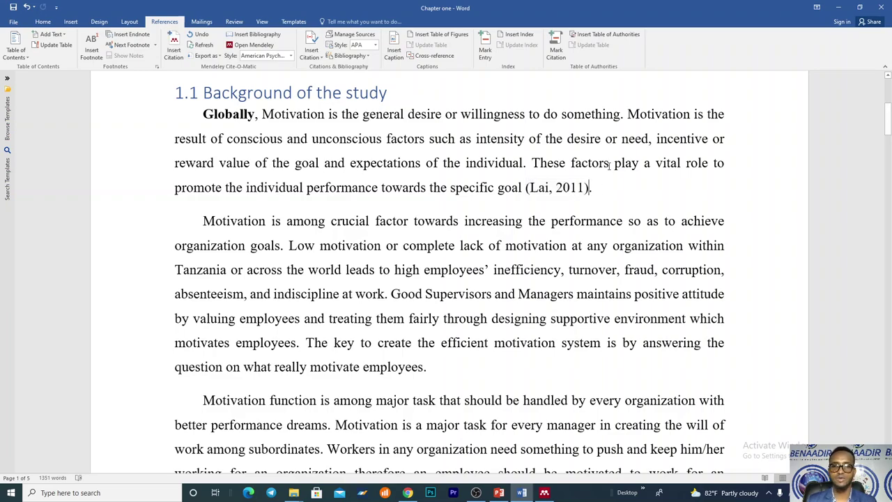
- Add blank lines at the end of the document, below the Figure 1 Conceptual Framework caption, to start a new page
scroll(655, 202, down, 10)
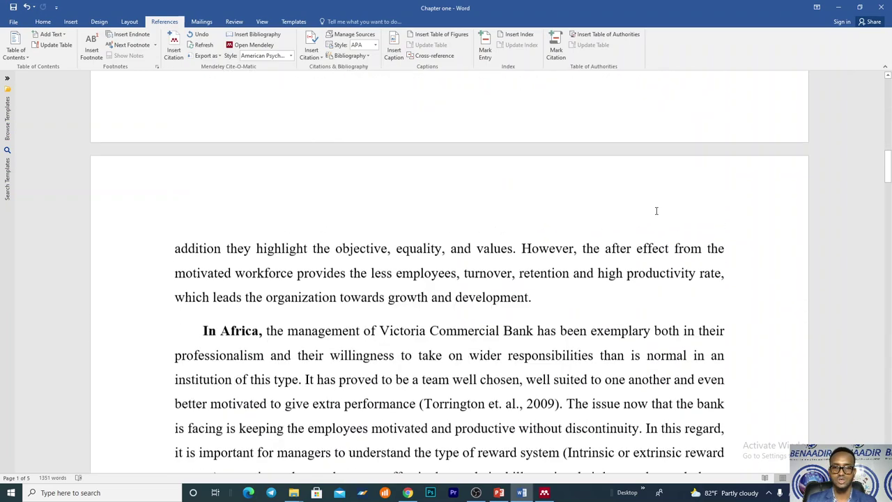
drag(888, 170, 888, 436)
scroll(492, 382, down, 1)
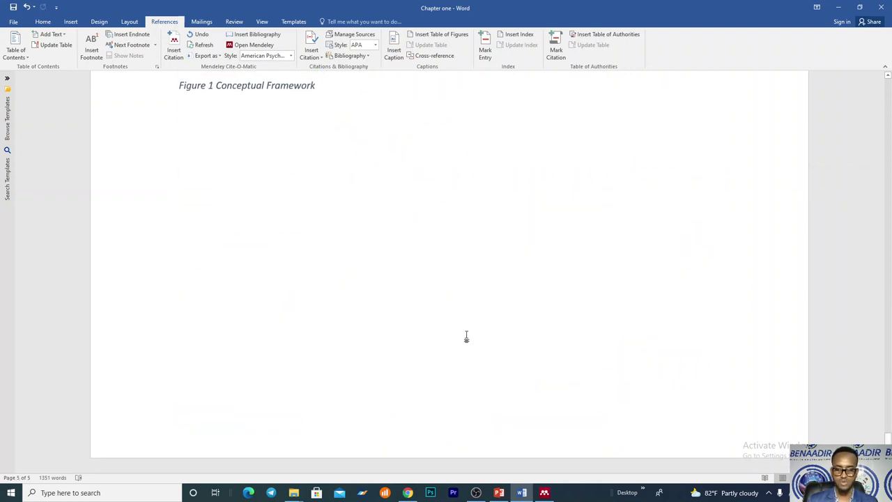
key(Return)
key(Return)
key(Return)
key(Return)
key(Return)
key(Return)
key(Return)
key(Return)
key(Return)
key(Return)
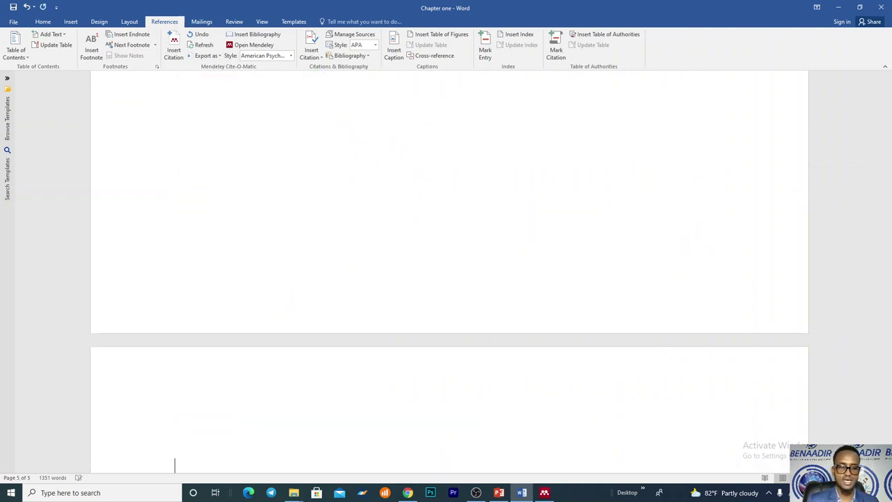
key(BackSpace)
scroll(229, 309, down, 5)
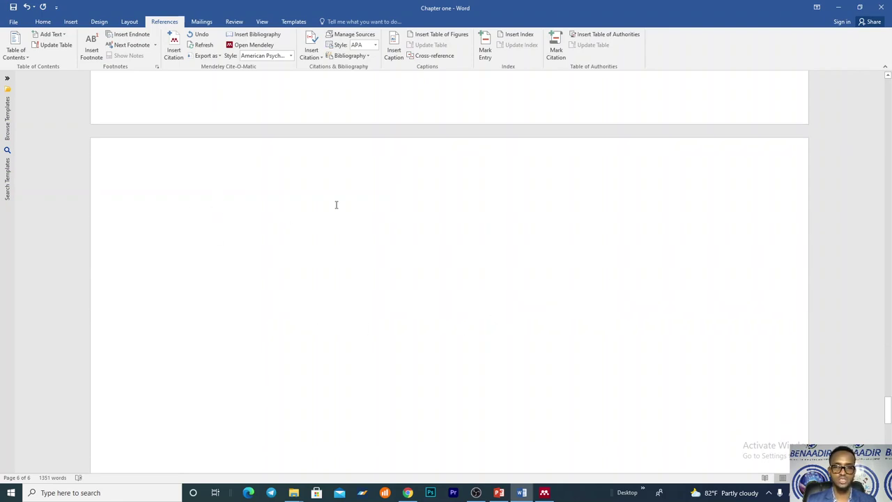
- Return to section 1.1 and select the second paragraph's text from "Motivation is among crucial factor" to "indiscipline at work"
drag(888, 410, 888, 91)
scroll(331, 275, down, 5)
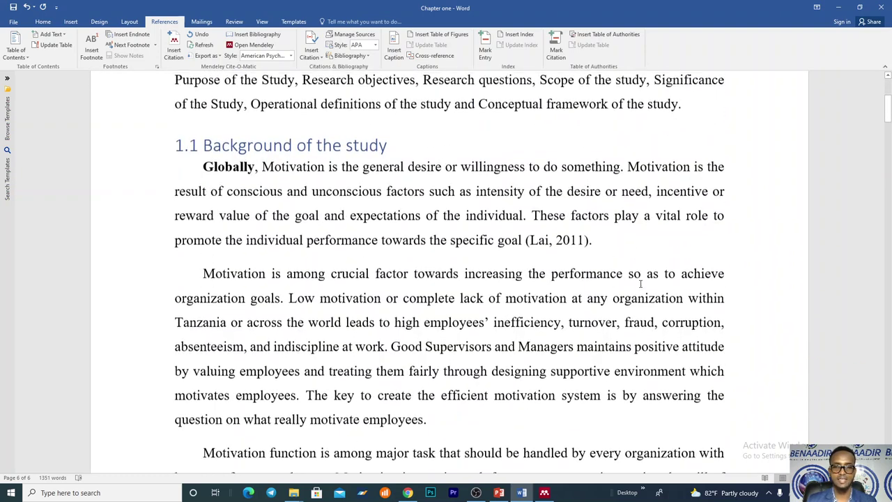
scroll(491, 276, down, 3)
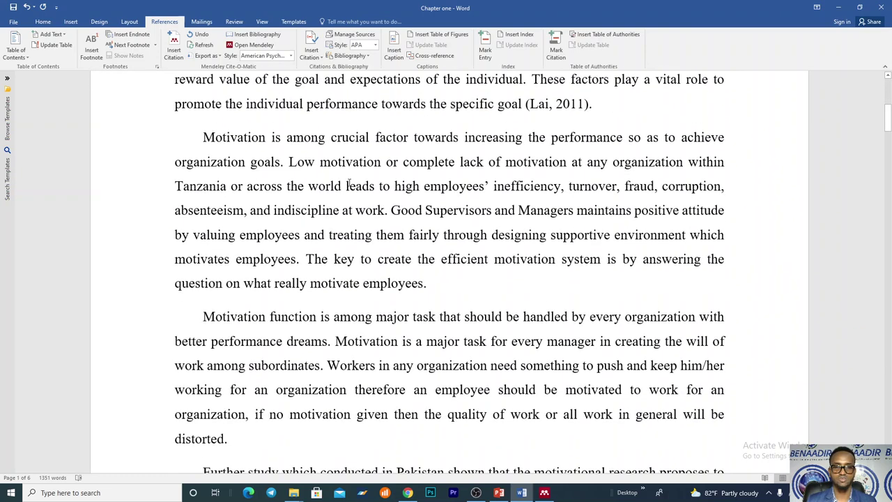
drag(203, 138, 381, 223)
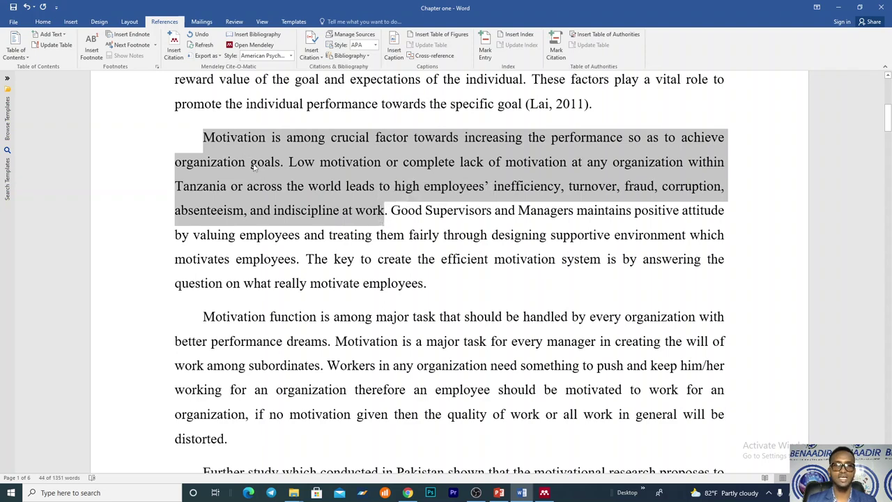
scroll(253, 166, up, 2)
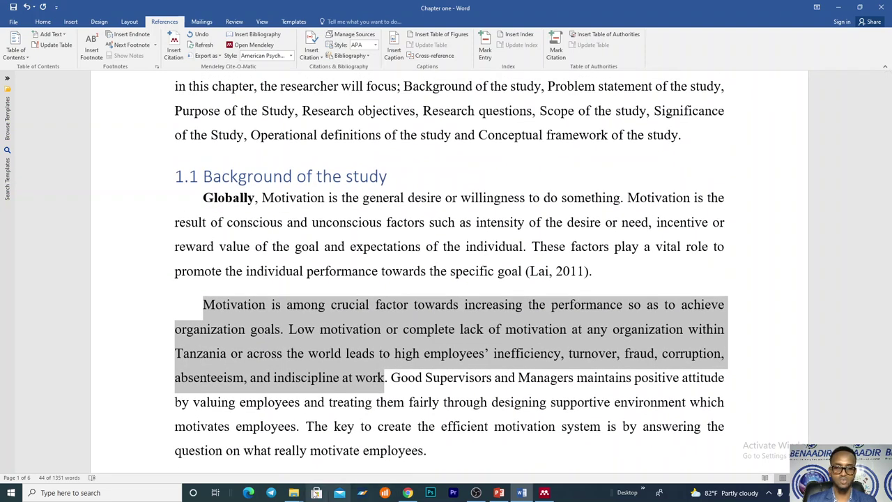
- Switch to File Explorer and import the PDF from the Globally folder's Stm 2 subfolder into the Mendeley Desktop library
click(294, 493)
click(266, 469)
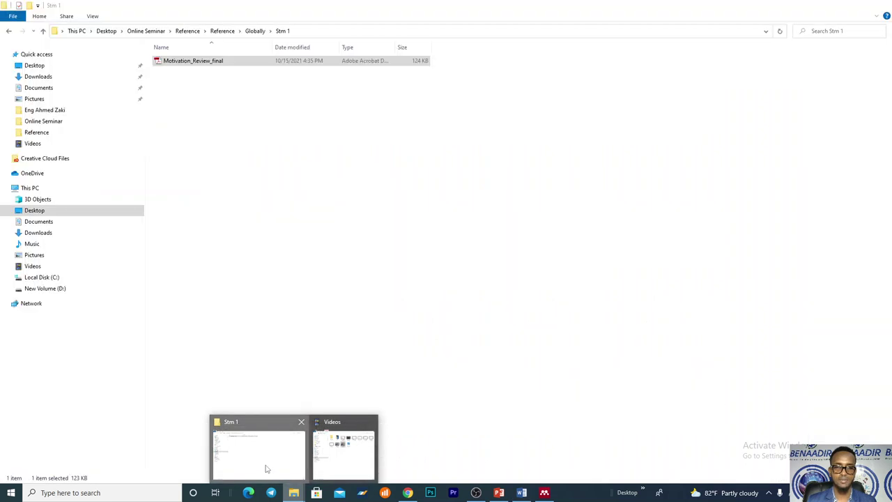
click(253, 32)
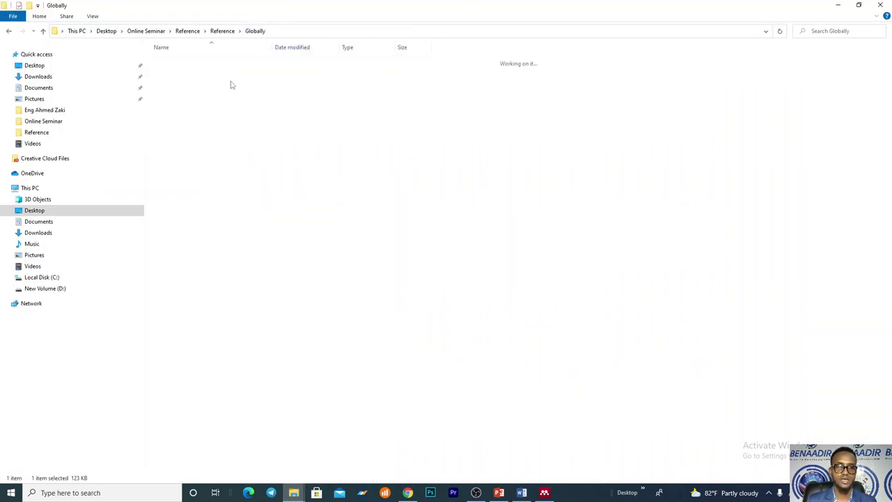
double_click(218, 72)
click(217, 62)
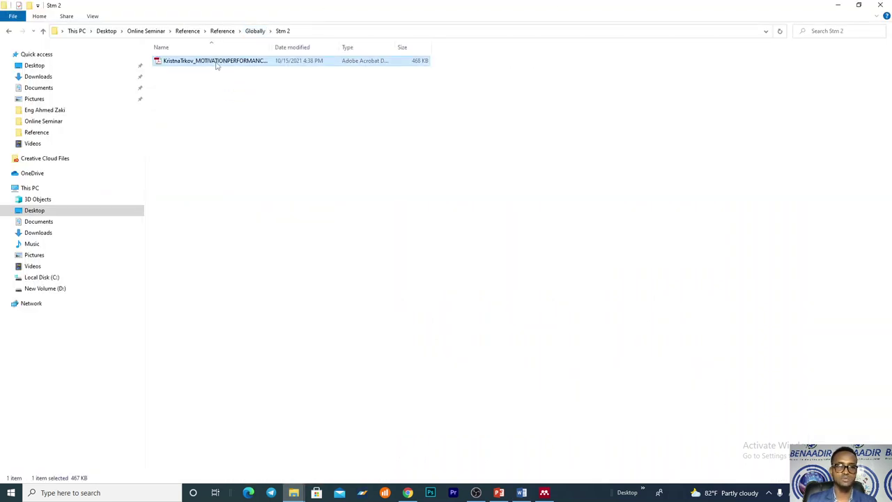
drag(221, 64, 305, 251)
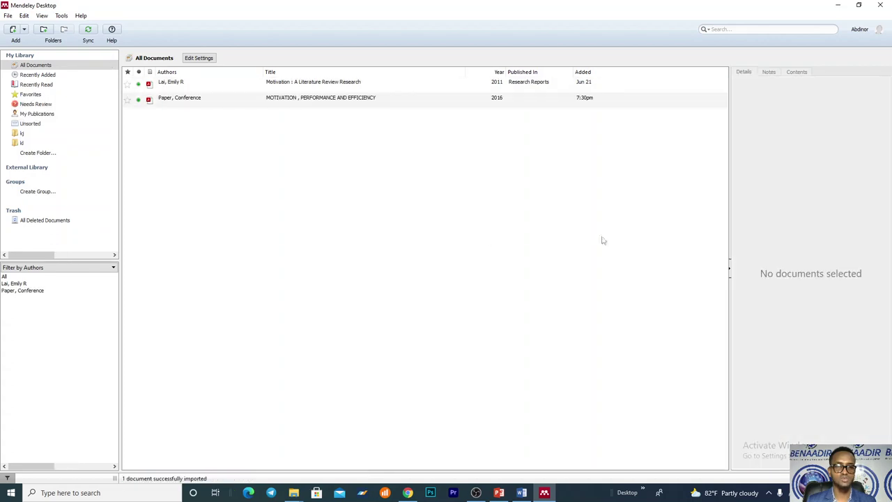
- Copy the newly imported paper's title, "Motivation, Performance and Efficiency", from its document details
click(292, 103)
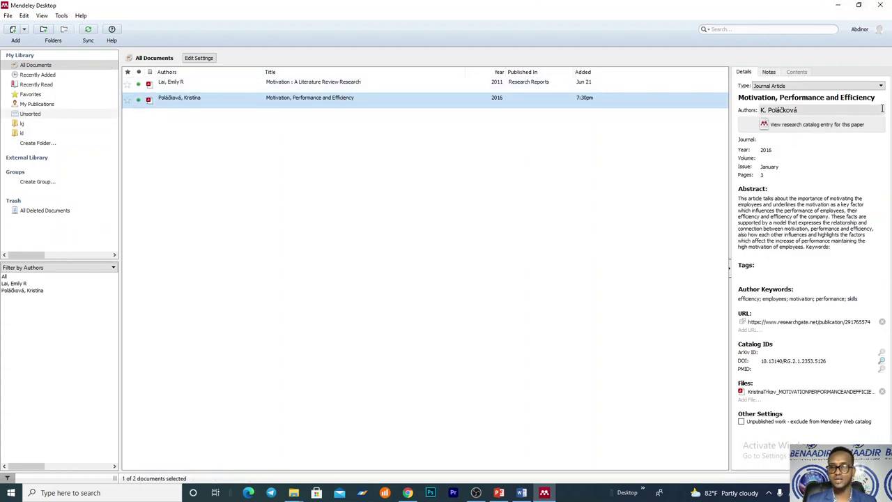
drag(876, 100, 745, 100)
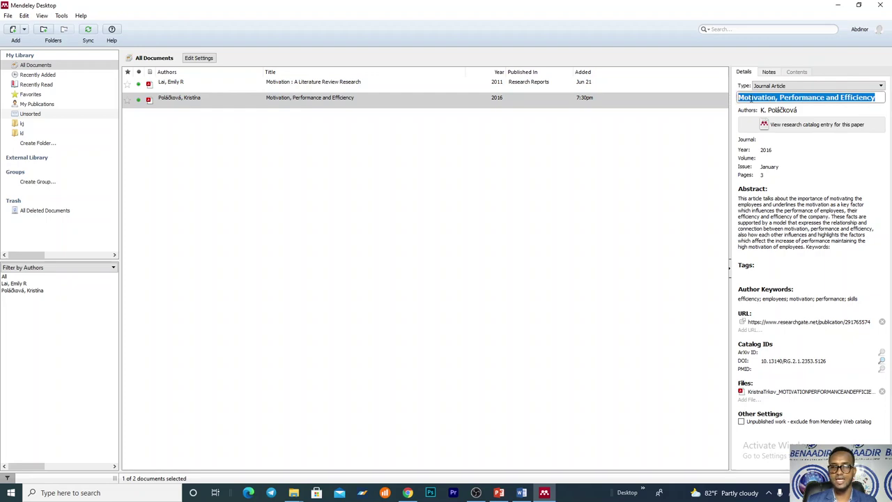
right_click(751, 100)
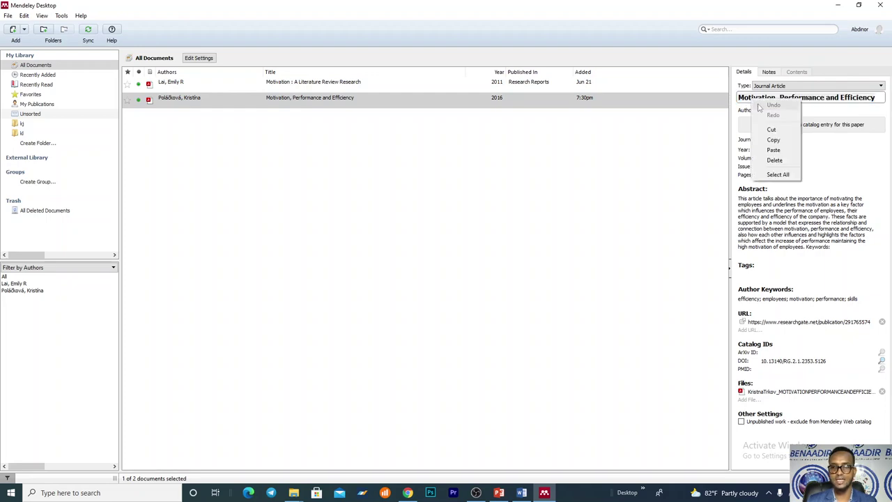
click(774, 140)
- Switch to Chapter one in Word and place the cursor after "indiscipline at work", just before the full stop
click(521, 492)
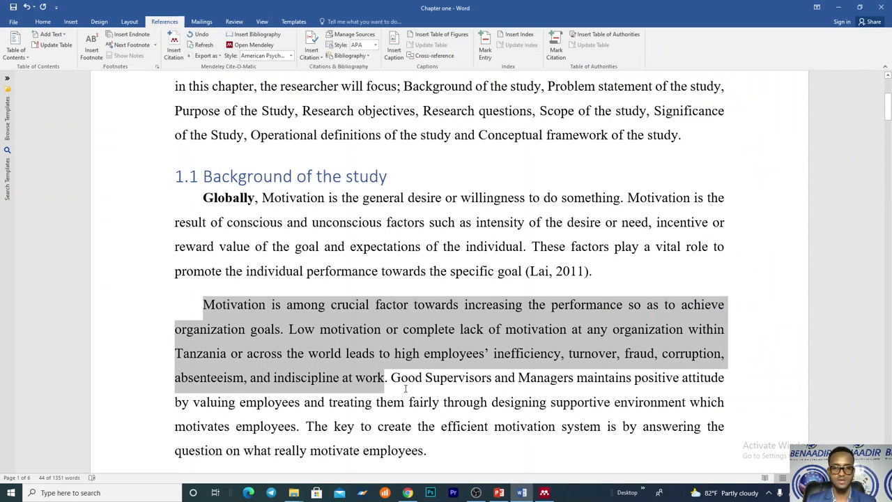
click(386, 379)
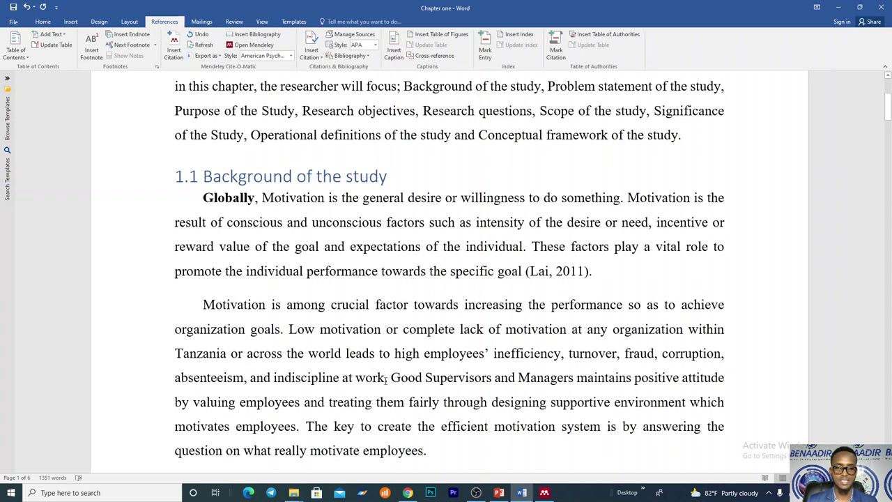
drag(376, 379, 211, 309)
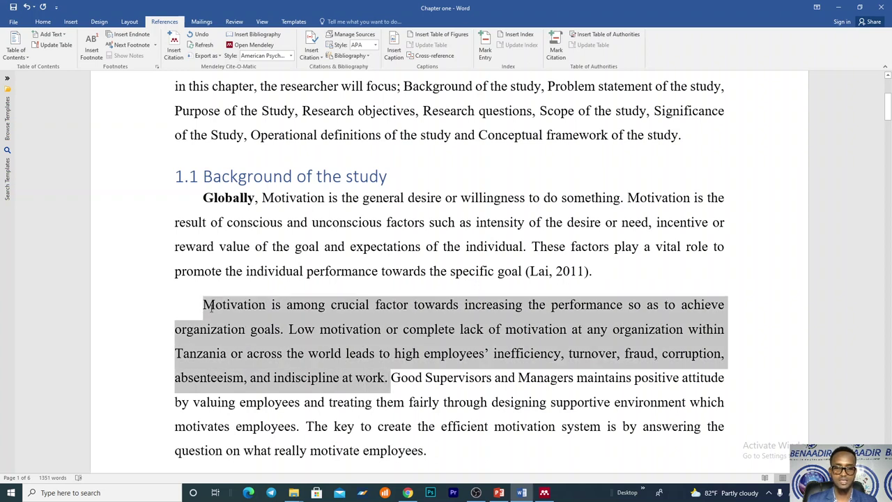
click(385, 381)
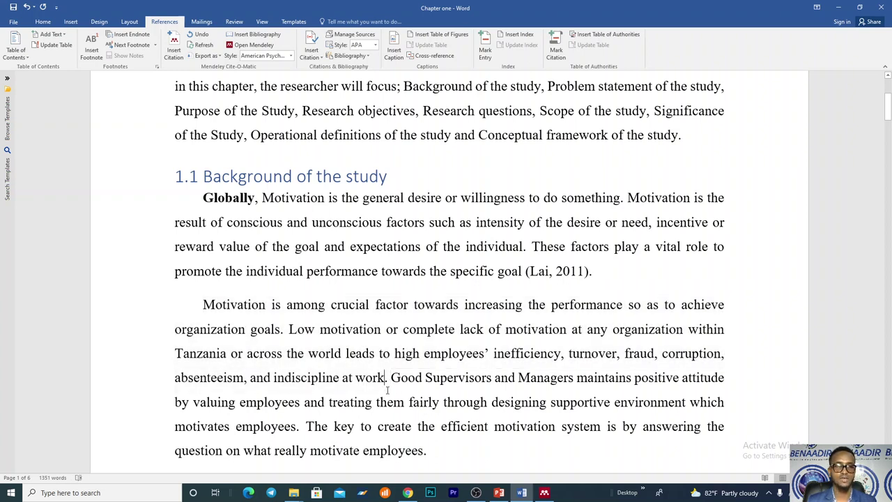
- Start a Mendeley citation and search the library for the copied title "Motivation, Performance and Efficiency"
click(172, 50)
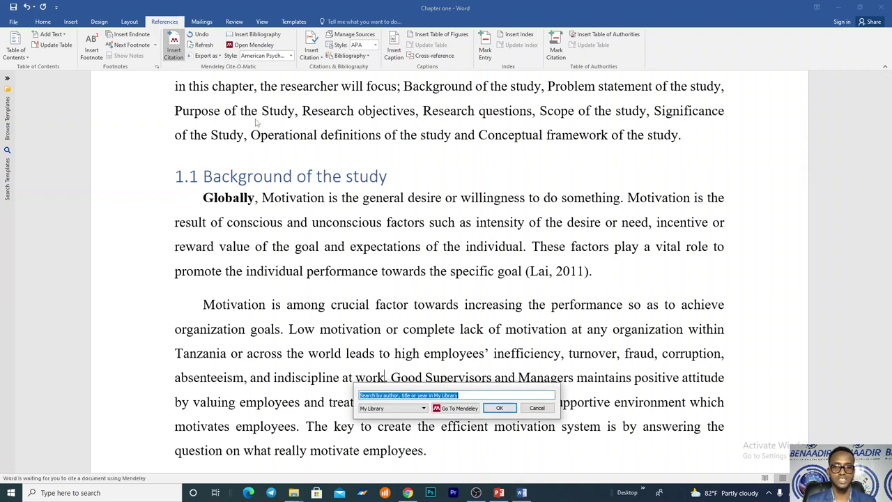
right_click(436, 395)
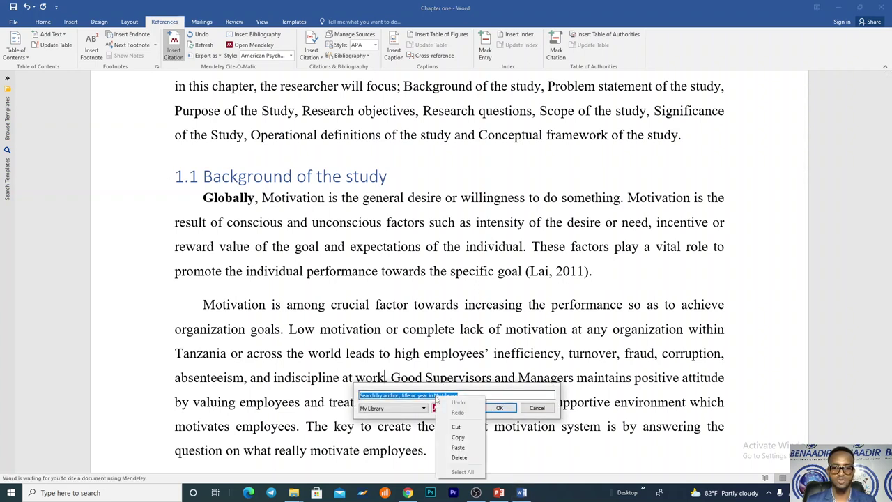
click(462, 451)
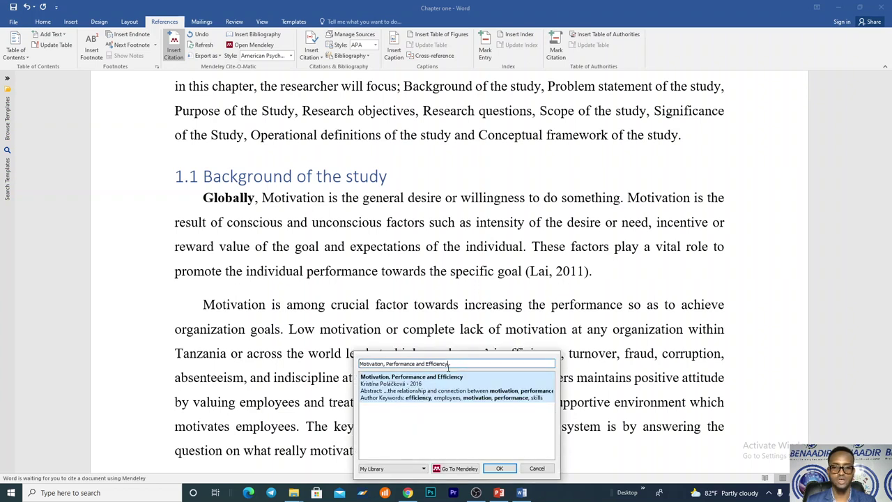
- Clear the citation search and try finding sources with only the letter "d", followed by "a"
drag(450, 364, 353, 365)
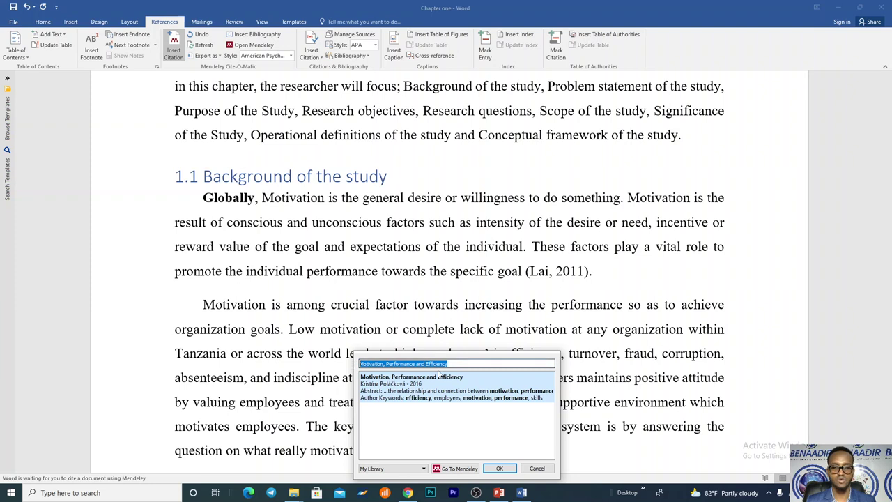
key(BackSpace)
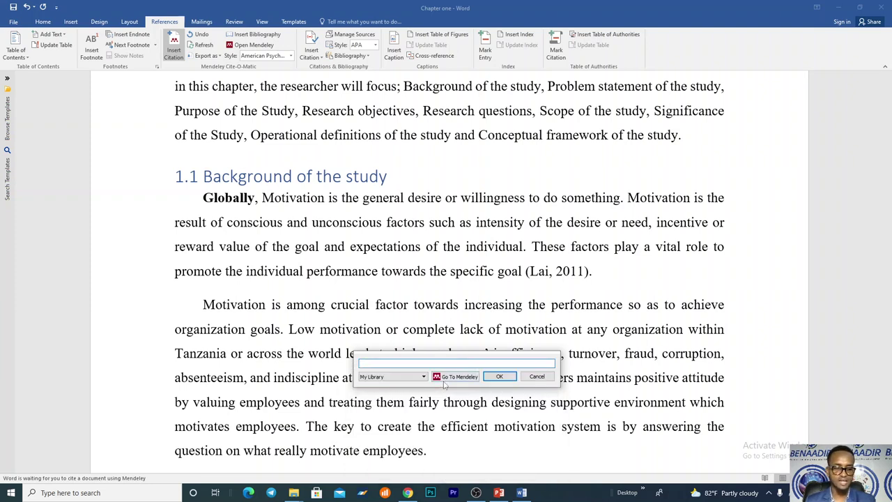
text(d)
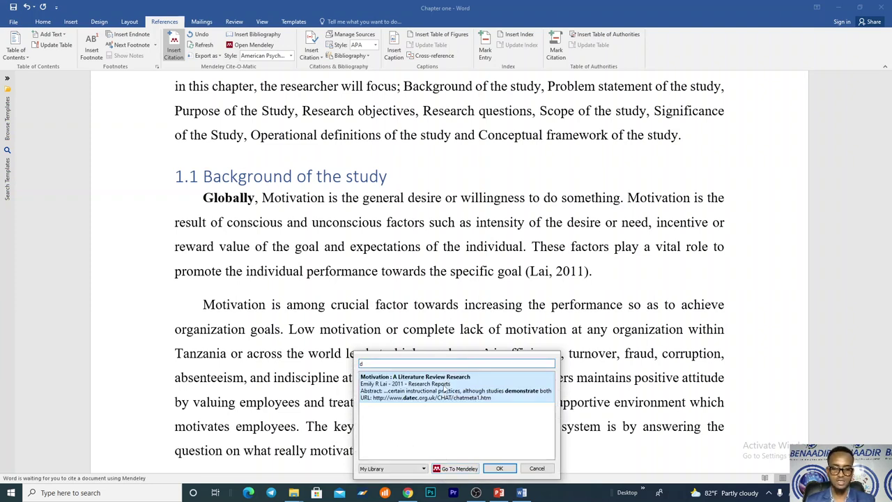
key(BackSpace)
text(a)
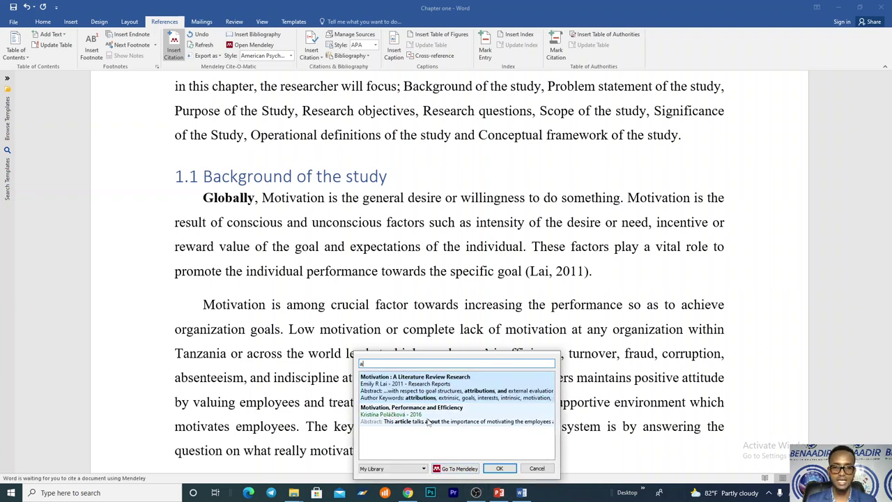
- Paste the title "Motivation, Performance and Efficiency" back into the citation search and insert that source's citation after "indiscipline at work"
right_click(395, 363)
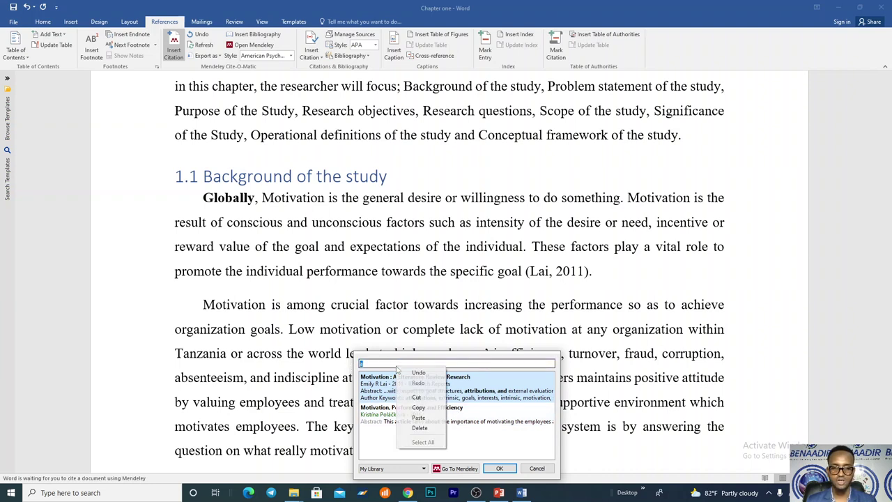
click(418, 417)
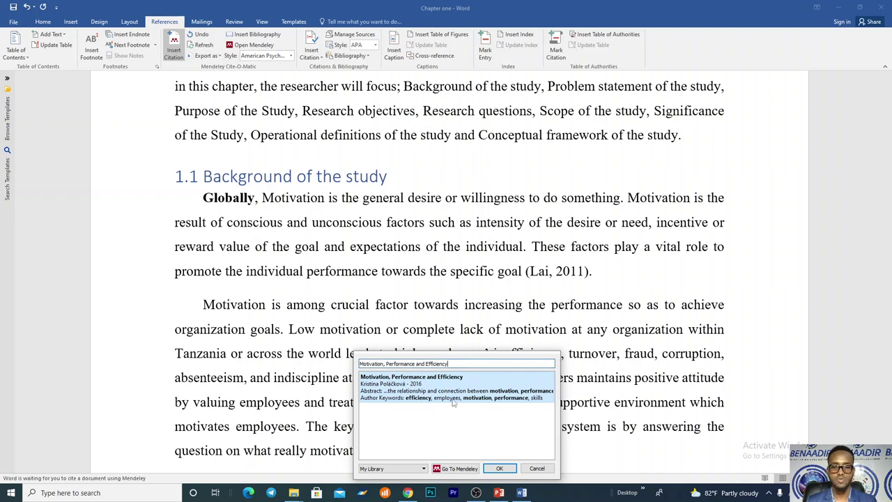
click(499, 469)
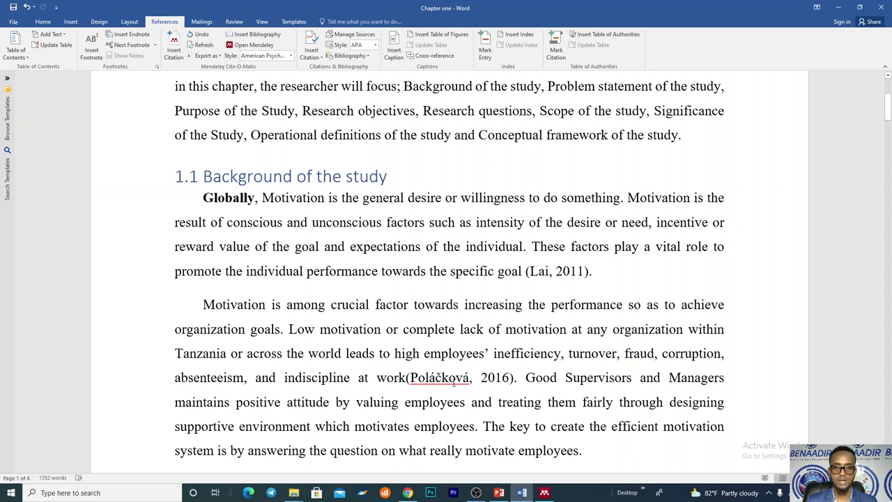
click(428, 381)
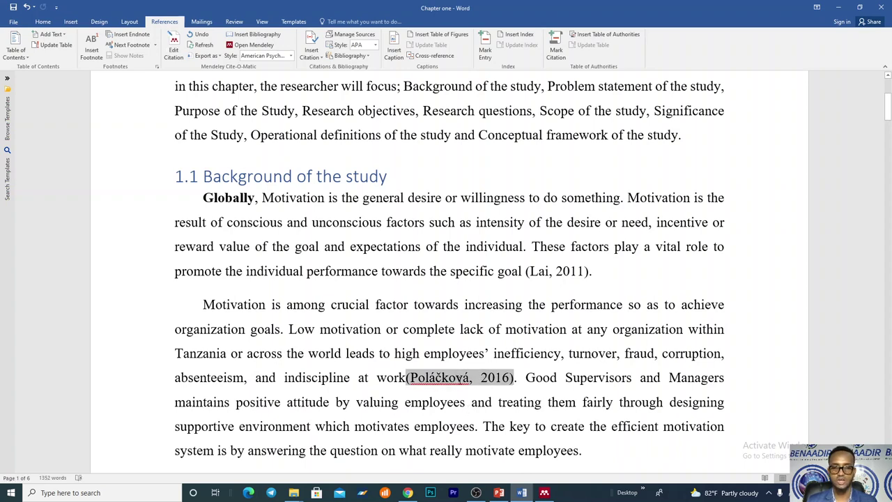
- Add a space after "what really motivate employees" and leave the cursor before the full stop ending the second paragraph
scroll(500, 388, down, 3)
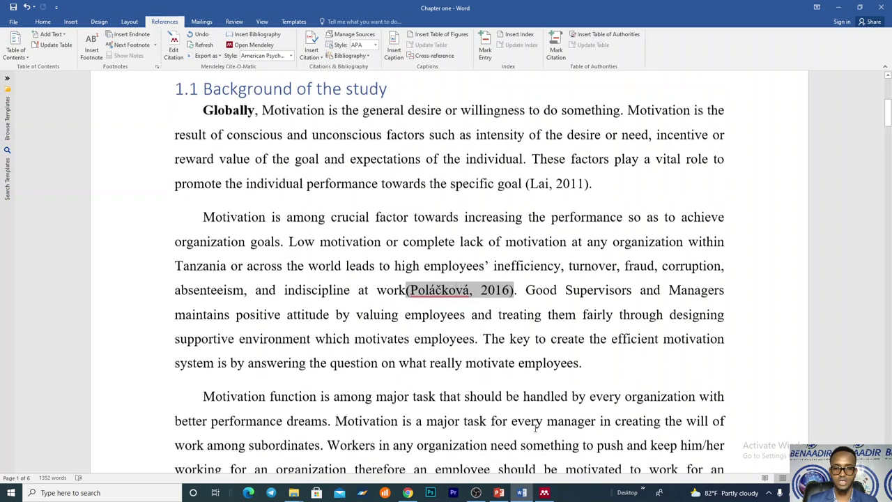
drag(584, 326, 528, 255)
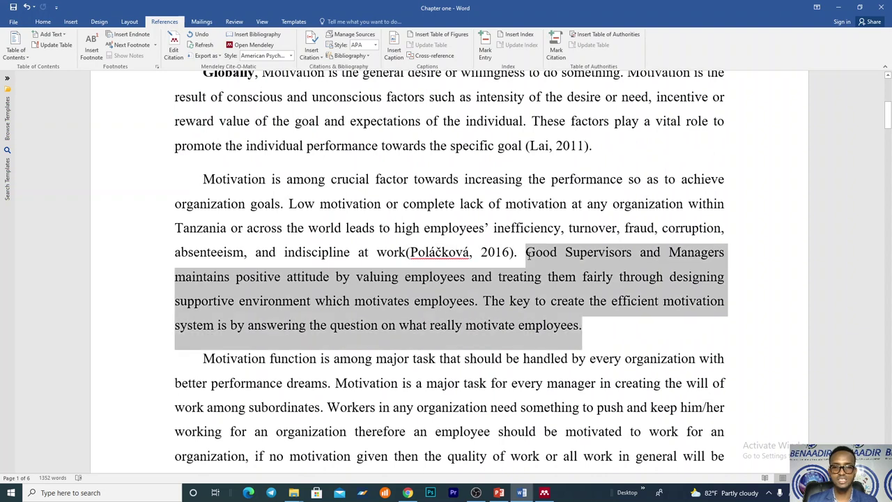
click(579, 333)
key(Left)
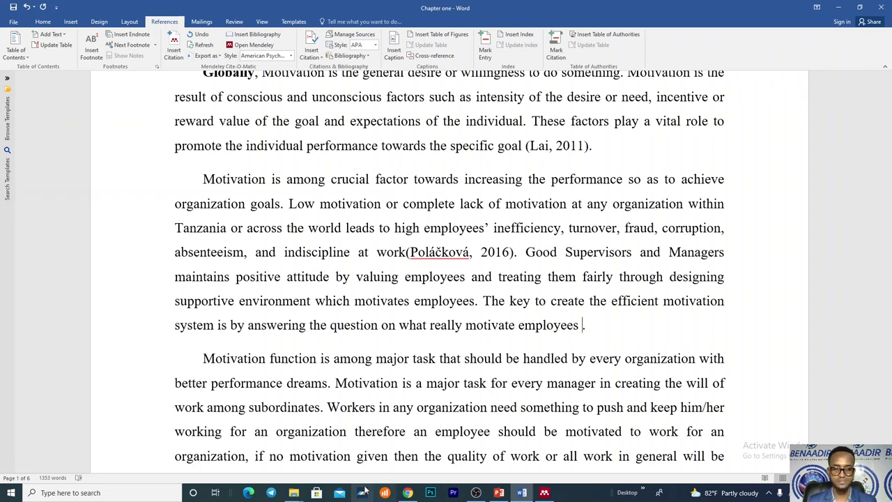
- Switch to File Explorer and import MPRA_paper_80930 from the Globally folder's Stmt 3 subfolder into the Mendeley Desktop library
mouse_move(293, 493)
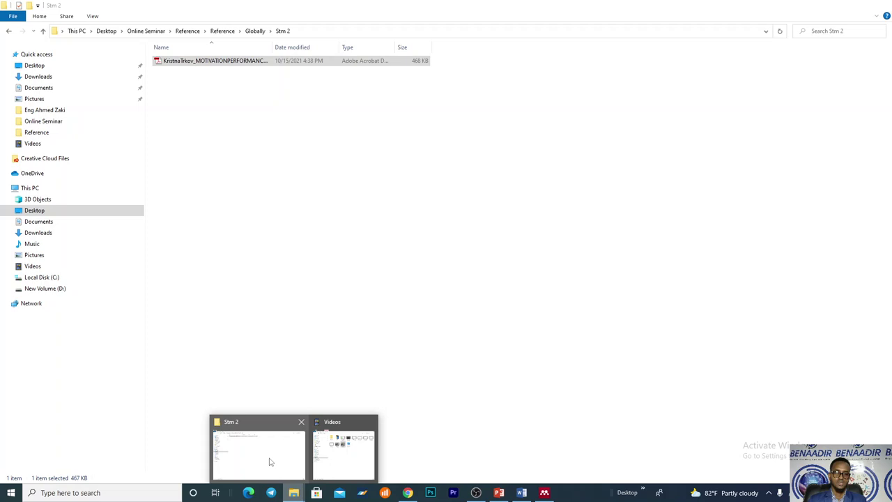
click(270, 462)
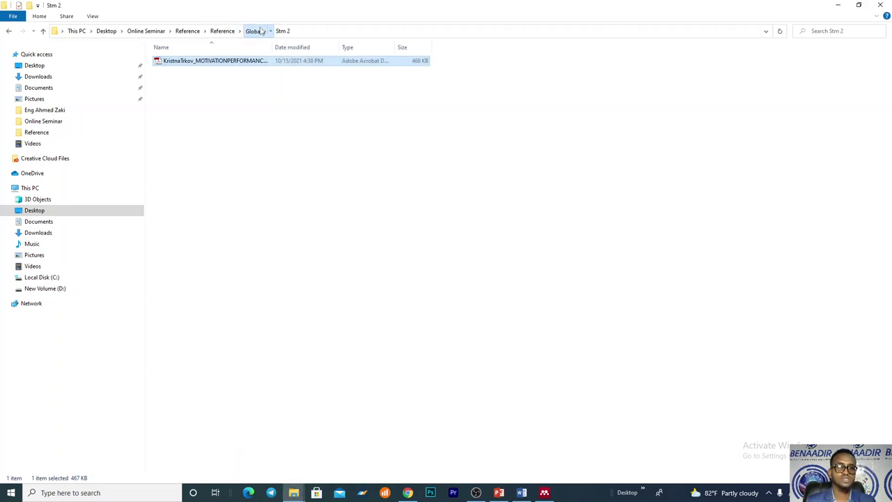
click(255, 31)
double_click(233, 83)
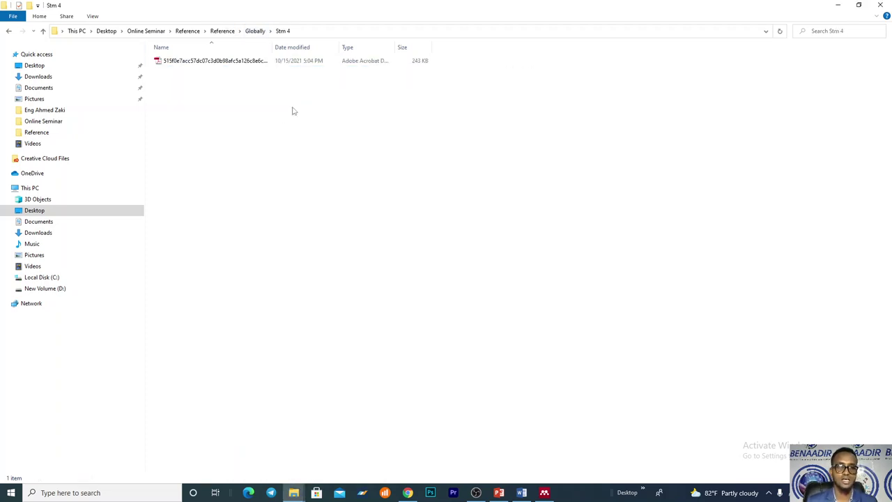
click(256, 31)
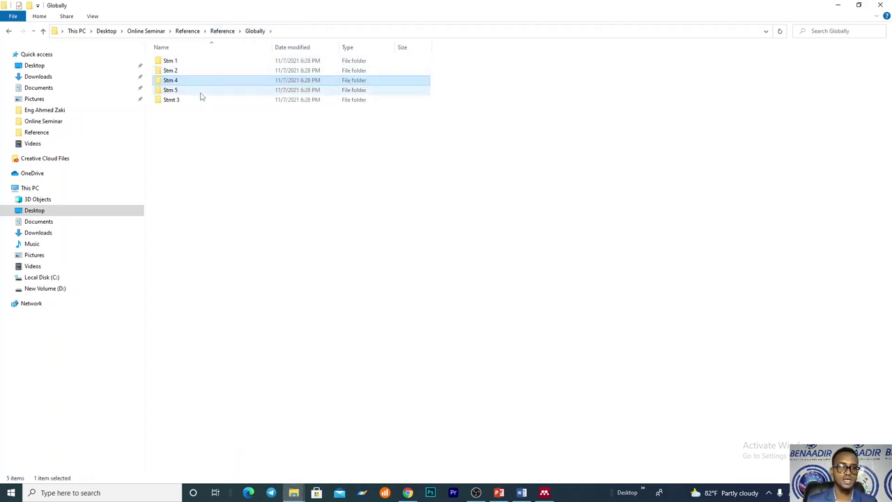
double_click(208, 101)
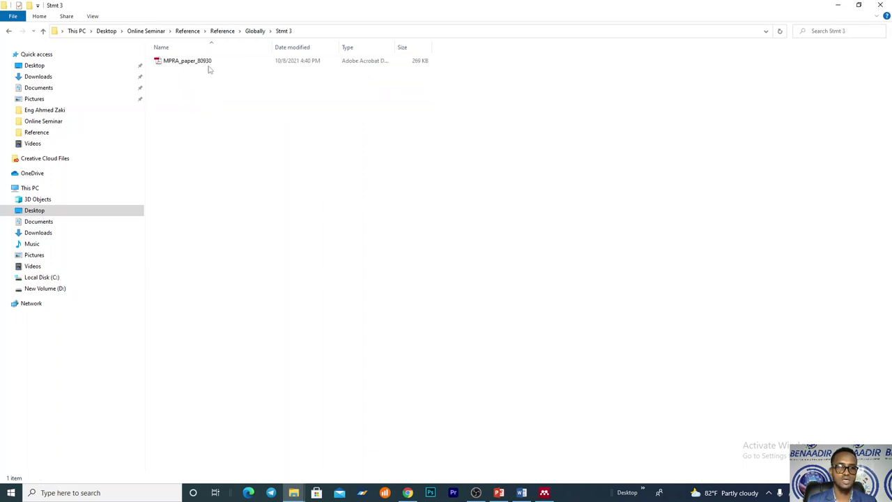
click(208, 63)
drag(190, 64, 434, 277)
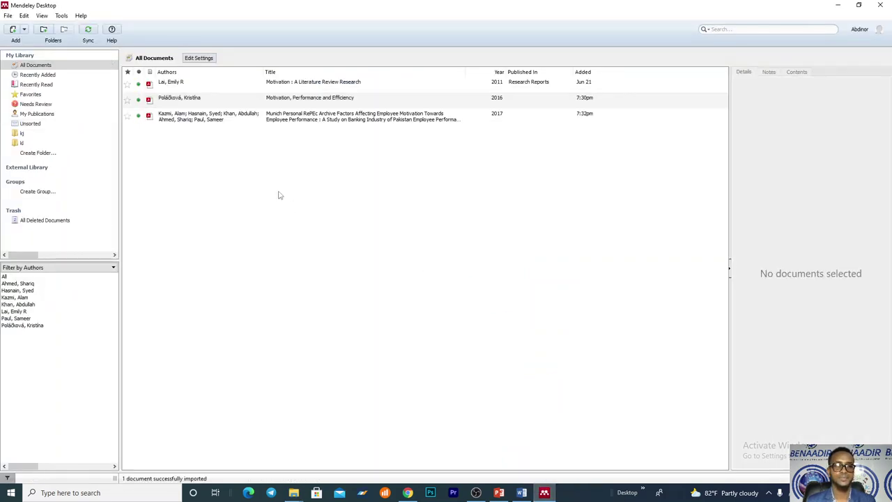
- Copy the title starting "Munich Personal RePEc Archive Factors Affecting Employee Motivation" from the newly imported paper's details
click(270, 122)
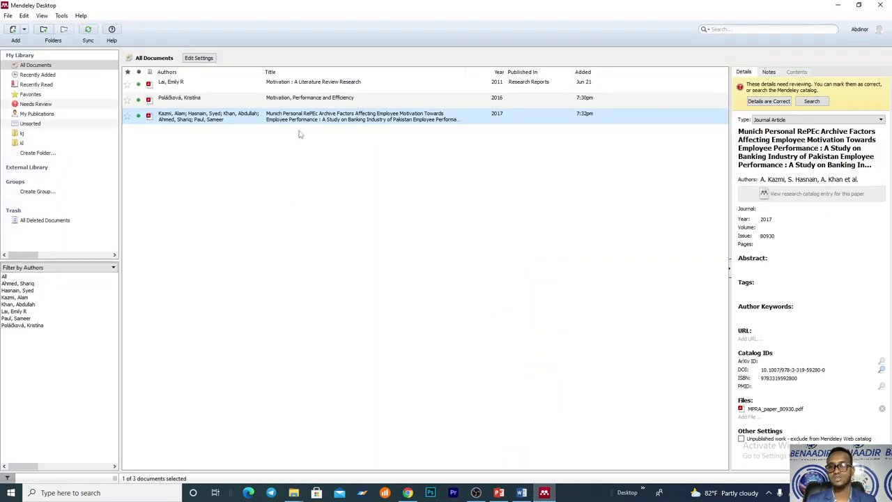
double_click(818, 164)
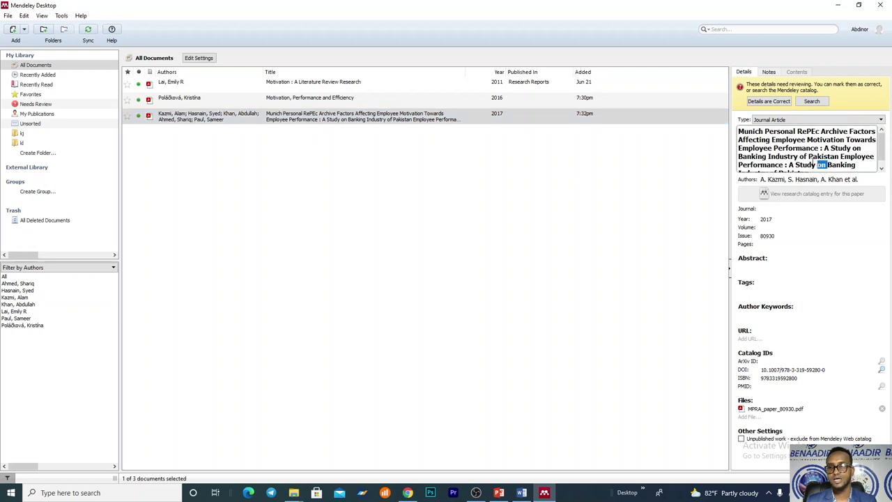
drag(815, 164, 741, 132)
right_click(775, 139)
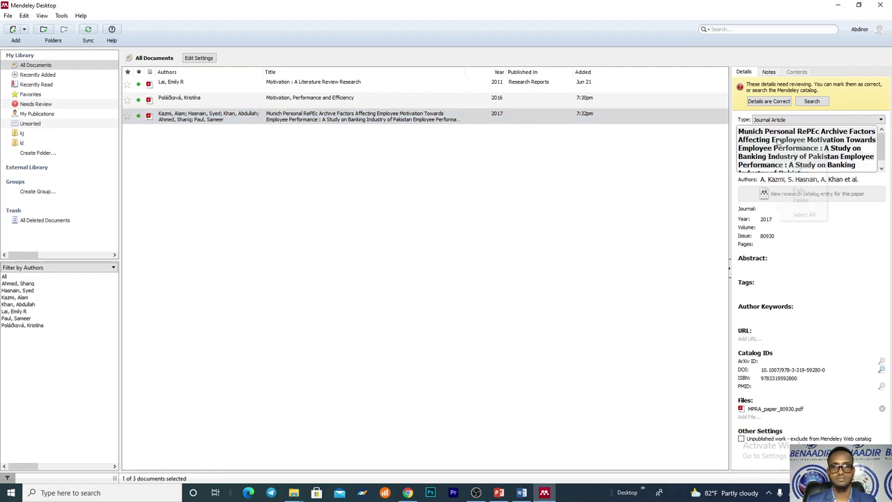
click(799, 180)
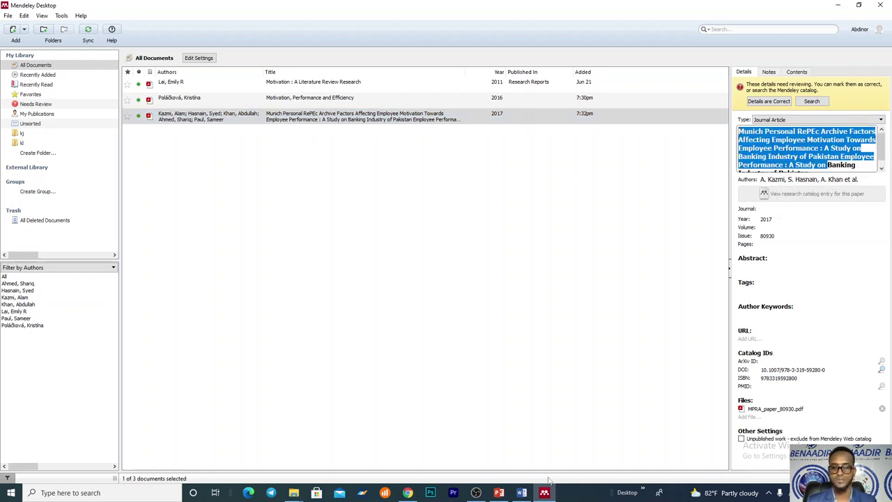
- Switch to Word and try to find the source by pasting the copied title into a citation search after "what really motivate employees"
click(522, 492)
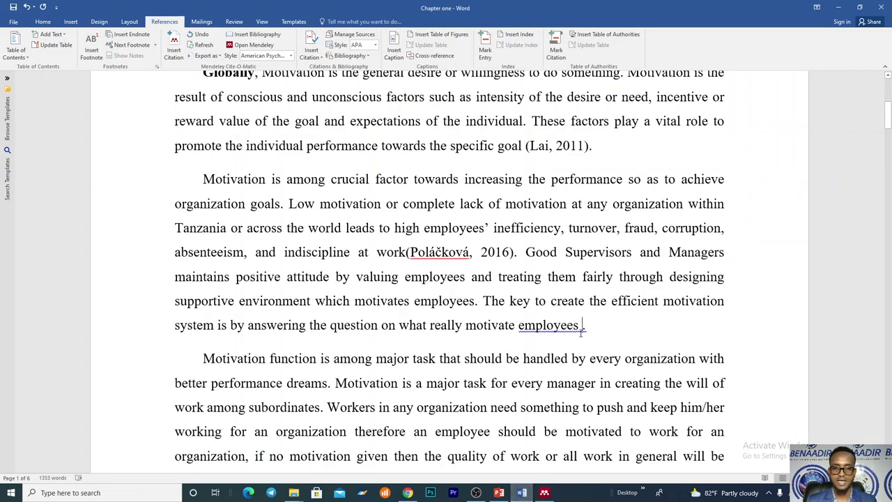
click(174, 49)
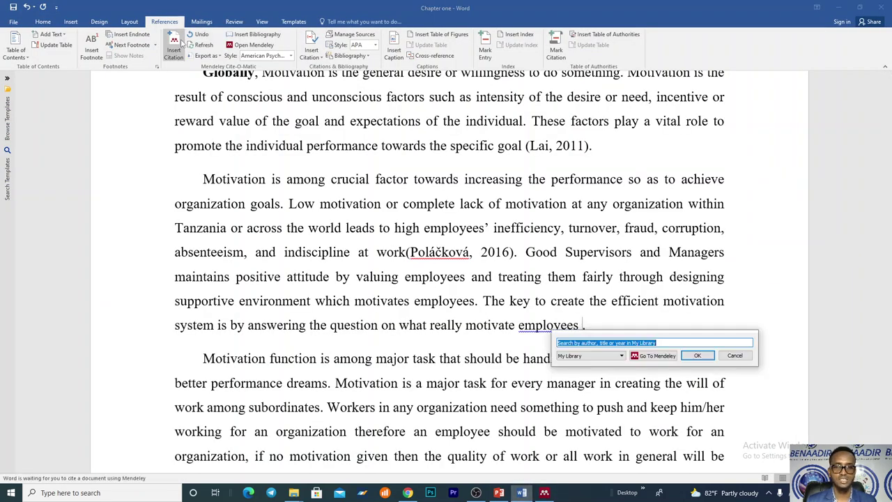
right_click(650, 343)
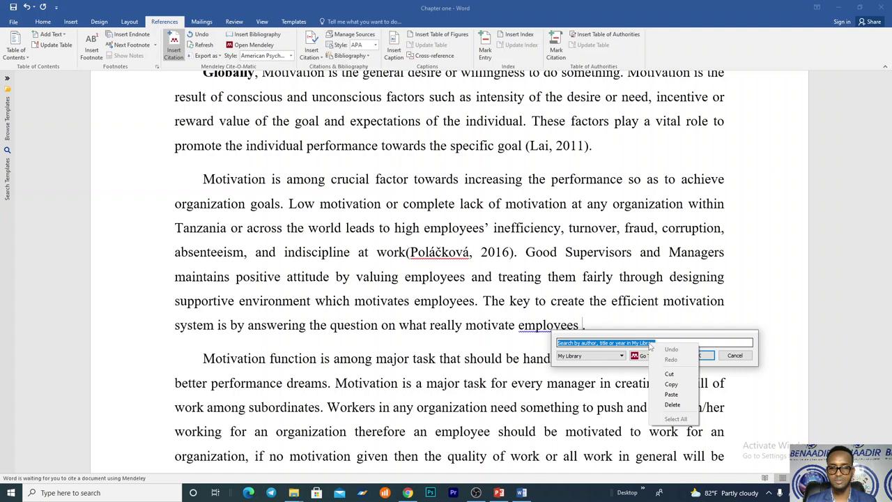
click(672, 401)
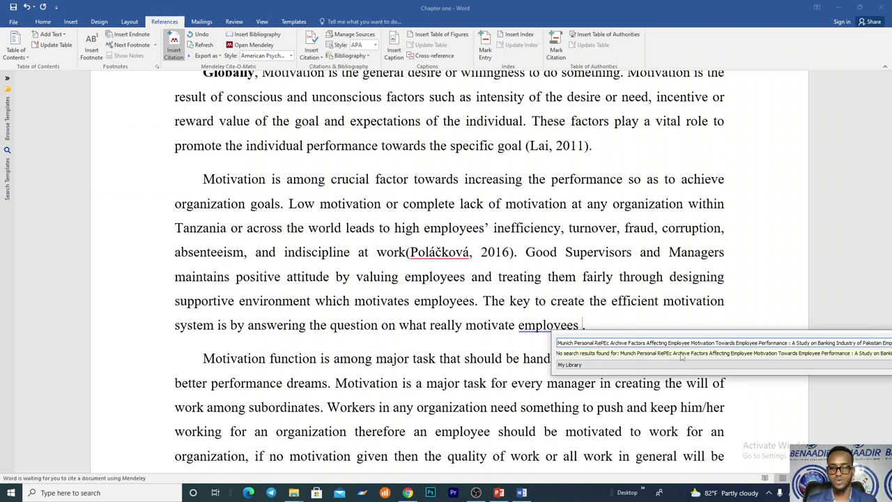
click(663, 357)
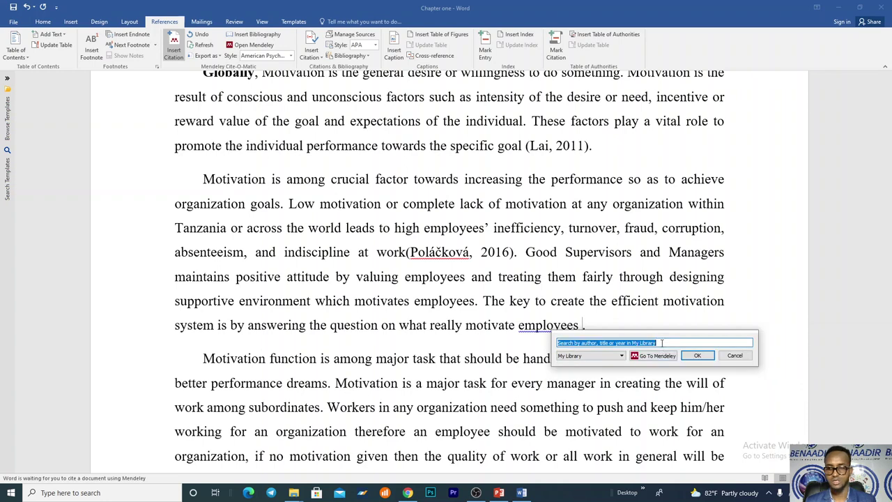
click(528, 493)
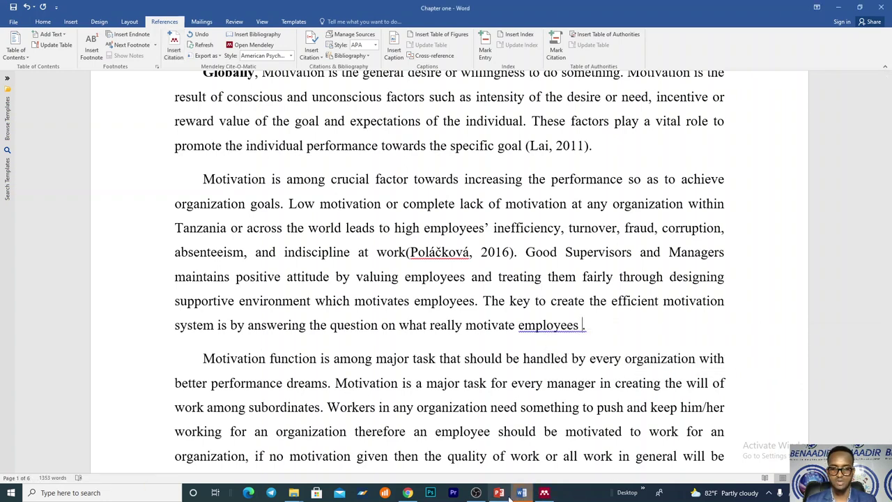
- Switch to Mendeley Desktop and copy the paper's title "Proceedings of the Eleventh International Conference on Management Science and Engineering Management"
click(544, 493)
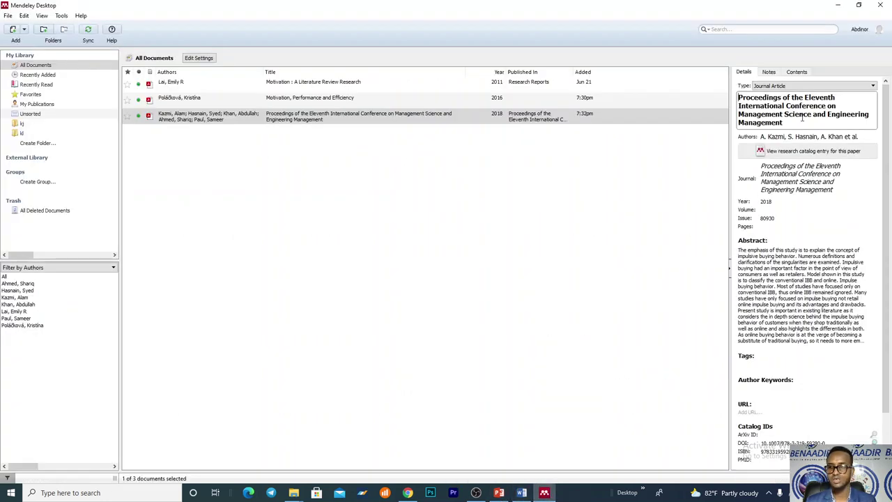
drag(794, 122, 739, 97)
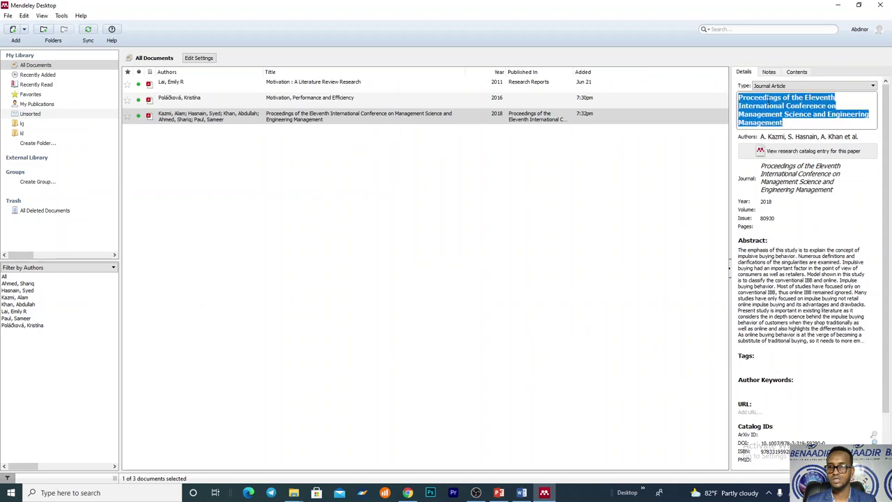
right_click(768, 99)
click(791, 143)
- Switch to Word and insert the conference proceedings citation after "what really motivate employees", finding the source by its pasted title
click(522, 493)
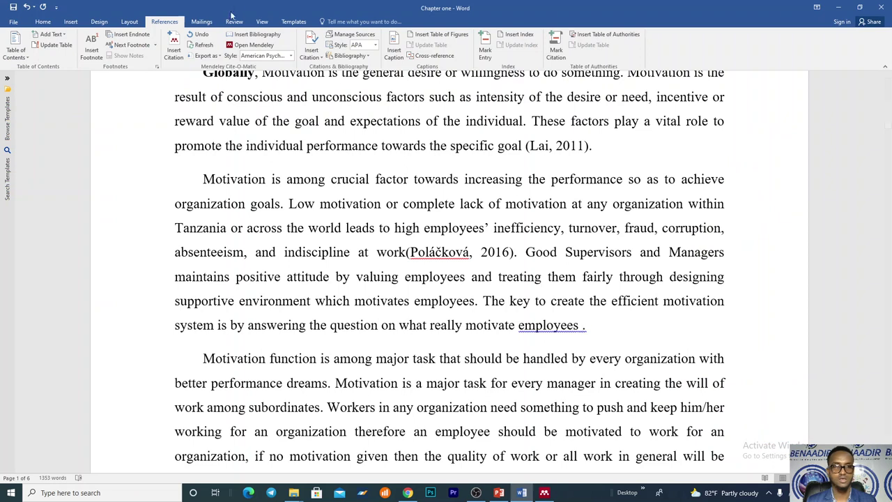
click(174, 43)
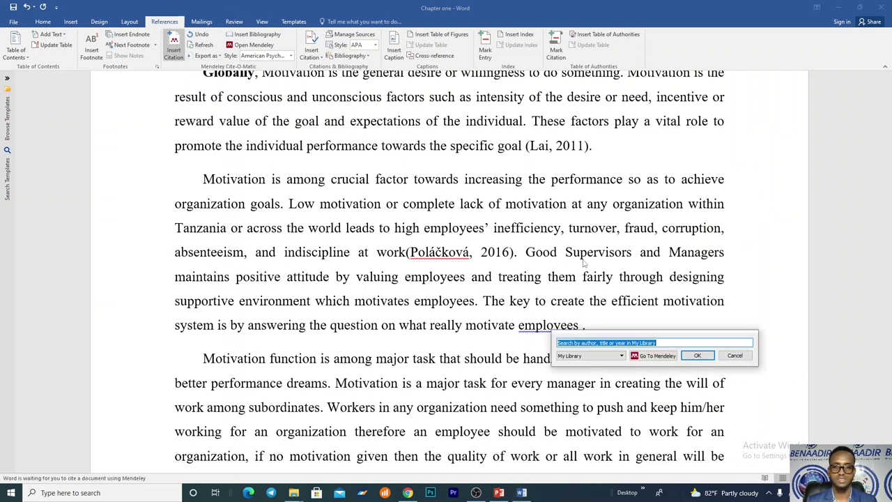
right_click(647, 340)
click(667, 393)
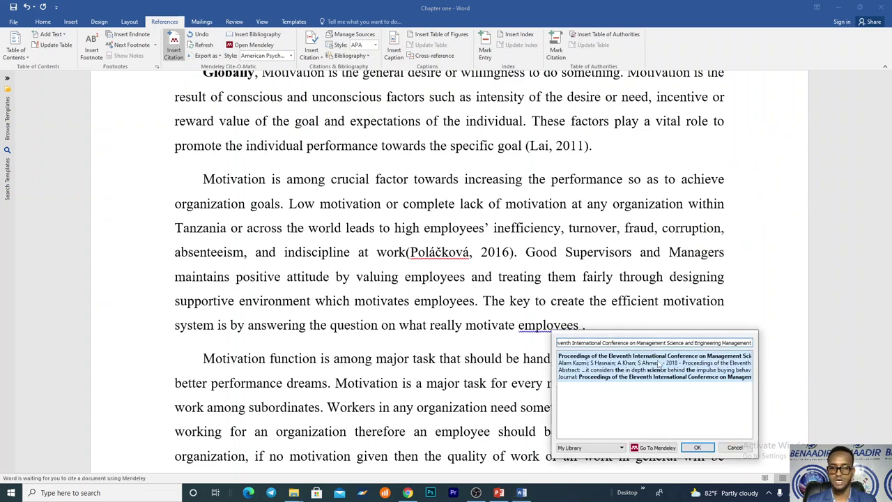
click(660, 365)
click(699, 356)
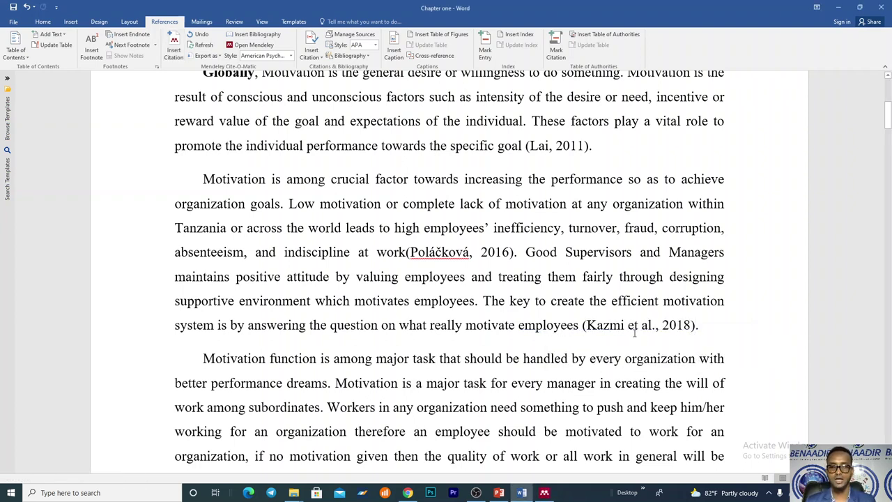
click(619, 323)
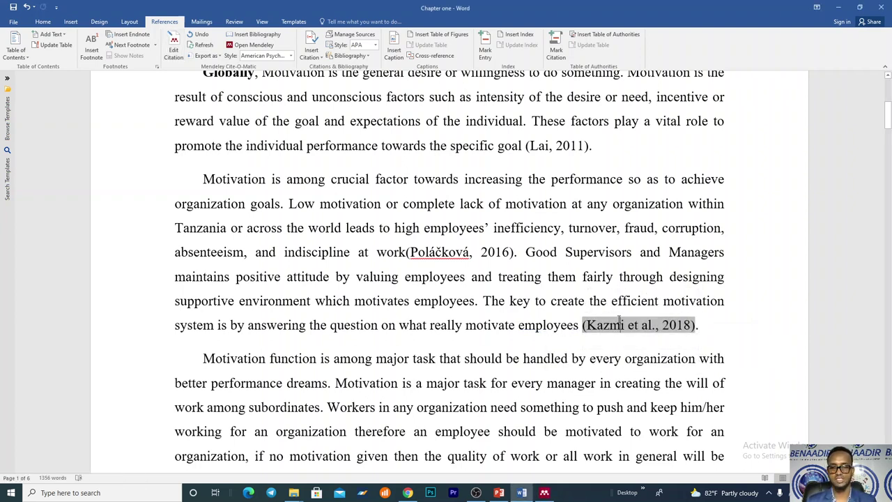
- Add a space after "distorted" at the end of the "Motivation function" paragraph and leave the cursor before the full stop
scroll(623, 339, down, 5)
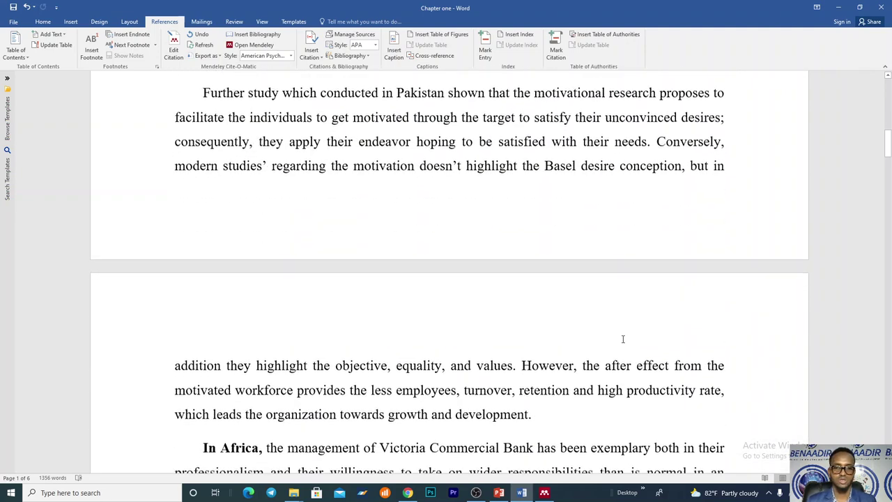
scroll(623, 339, up, 3)
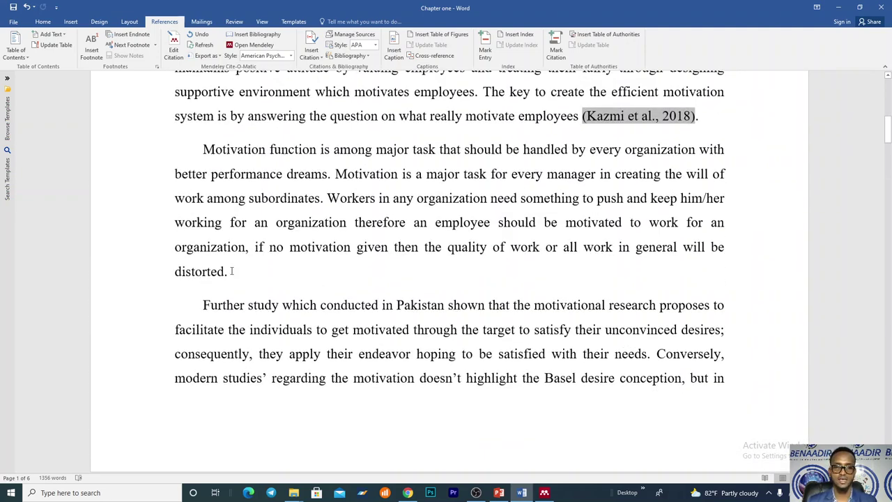
triple_click(230, 272)
click(226, 272)
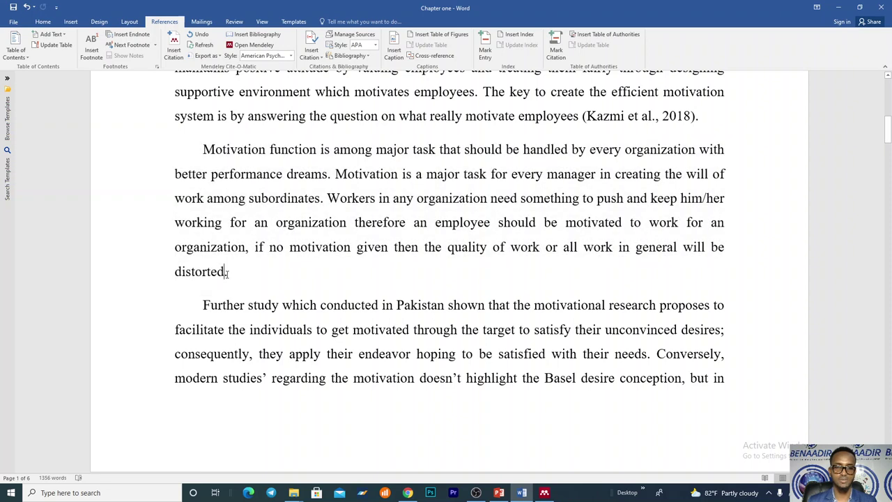
key(Left)
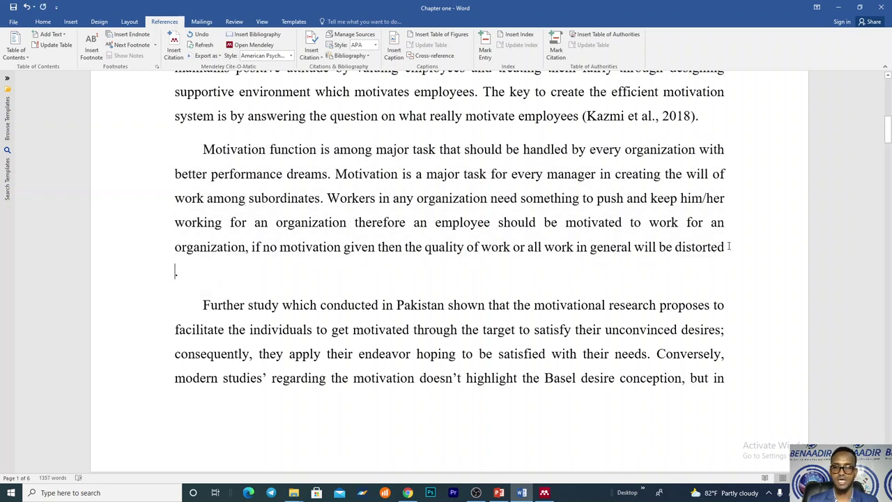
click(729, 246)
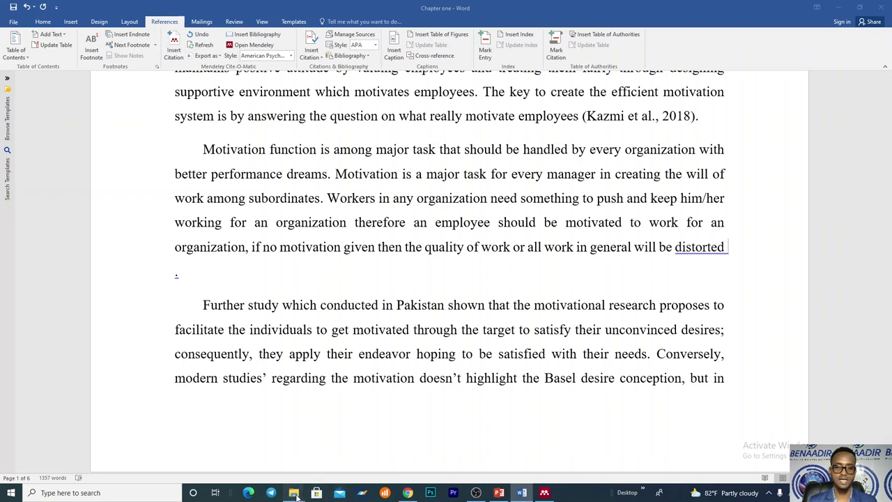
- Switch to File Explorer and import the PDF from the Globally folder's Stm 4 subfolder into the Mendeley Desktop library
mouse_move(293, 493)
click(283, 449)
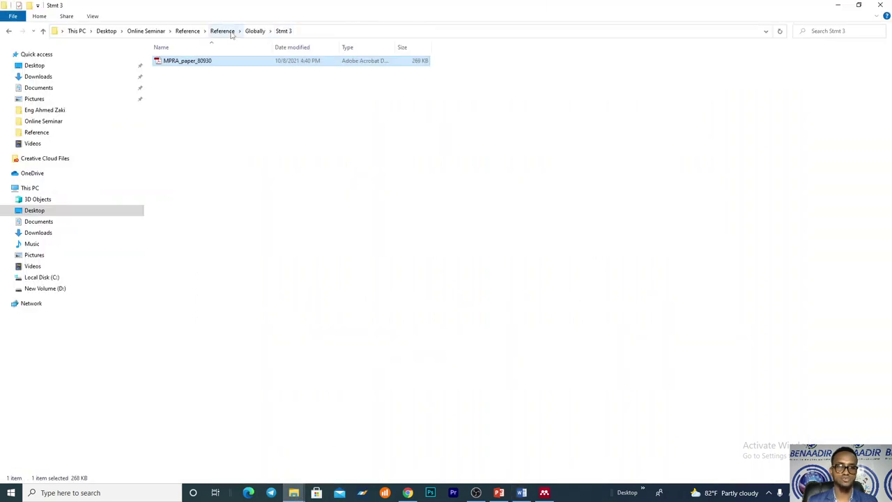
click(255, 30)
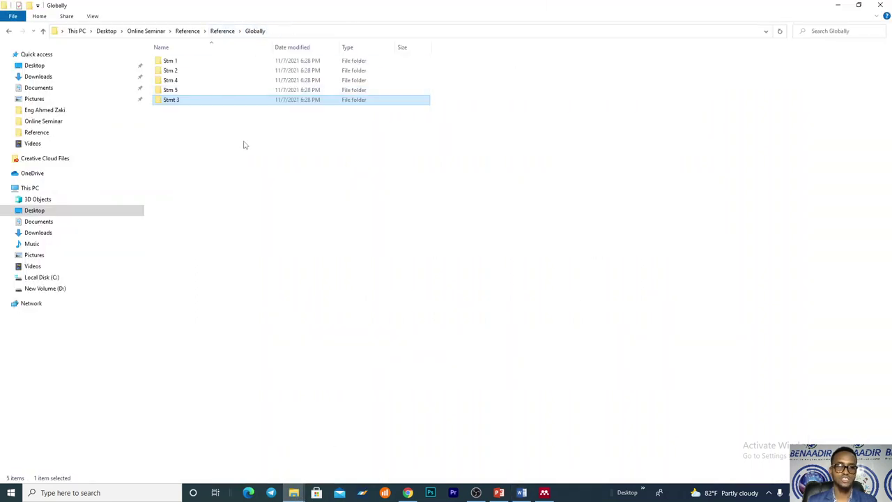
double_click(213, 81)
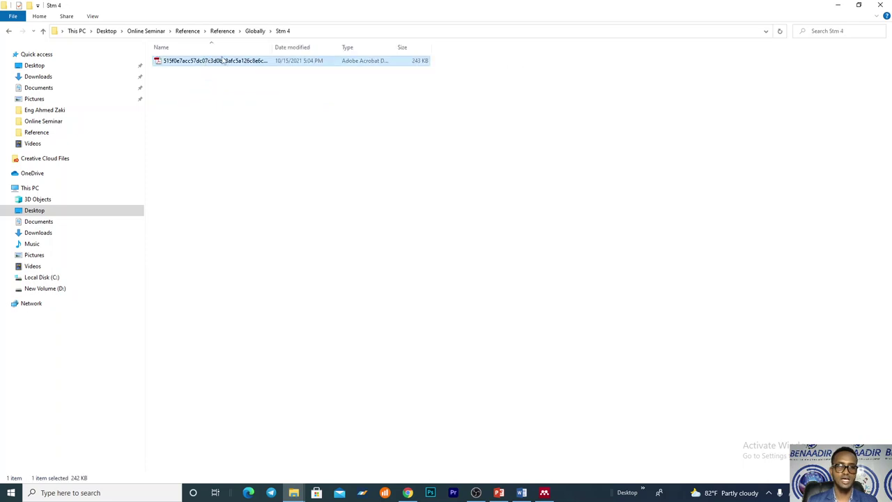
drag(222, 61, 384, 296)
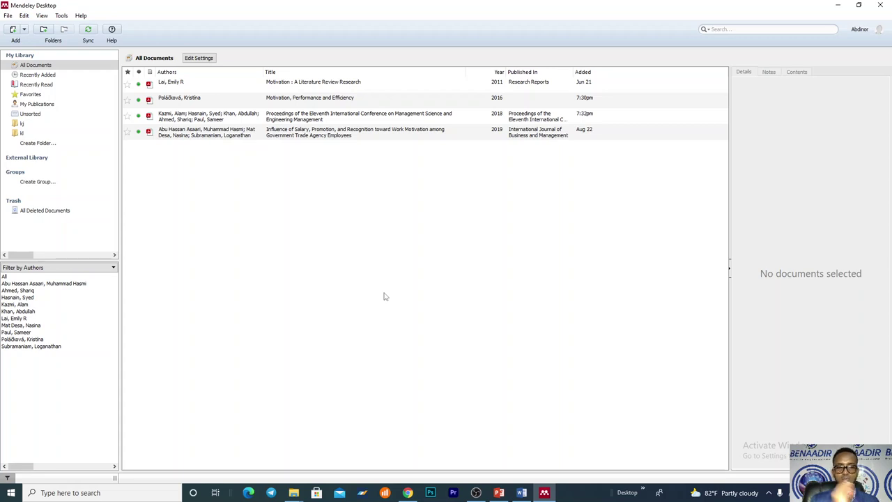
- Copy the title "Influence of Salary, Promotion, and Recognition toward Work Motivation among Government Trade Agency Employees" from the 2019 paper's details
click(237, 135)
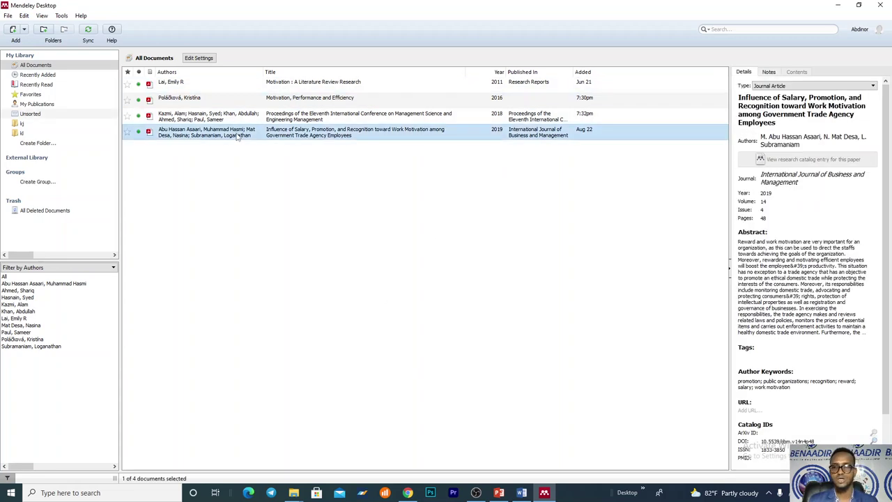
drag(776, 123, 748, 92)
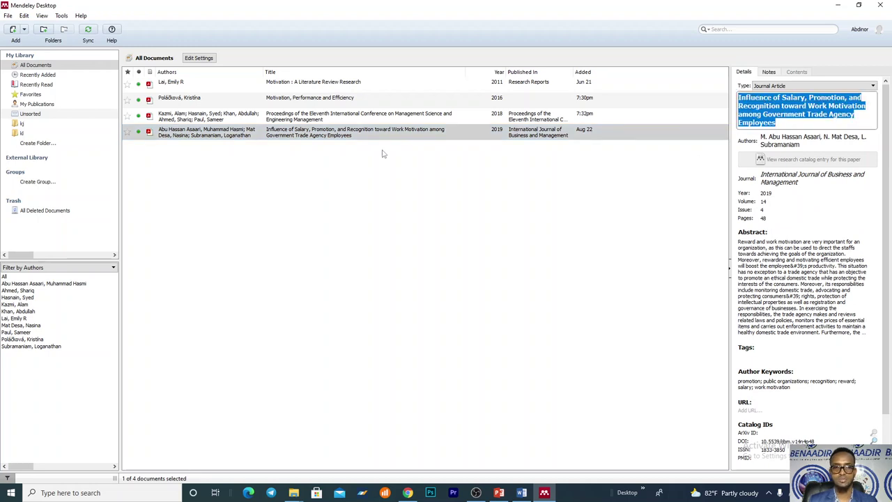
right_click(766, 102)
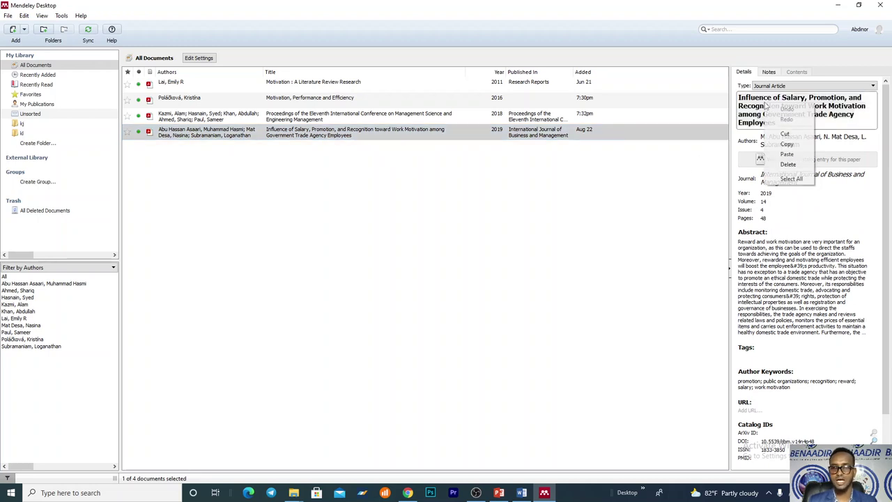
click(787, 144)
- Switch to Word and insert the "Influence of Salary, Promotion, and Recognition" source's citation after "distorted", finding it by the pasted title
click(521, 493)
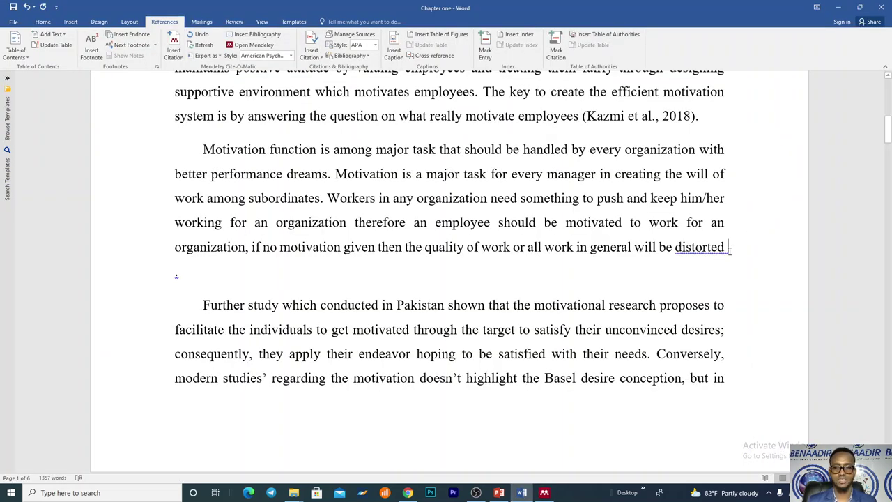
click(174, 46)
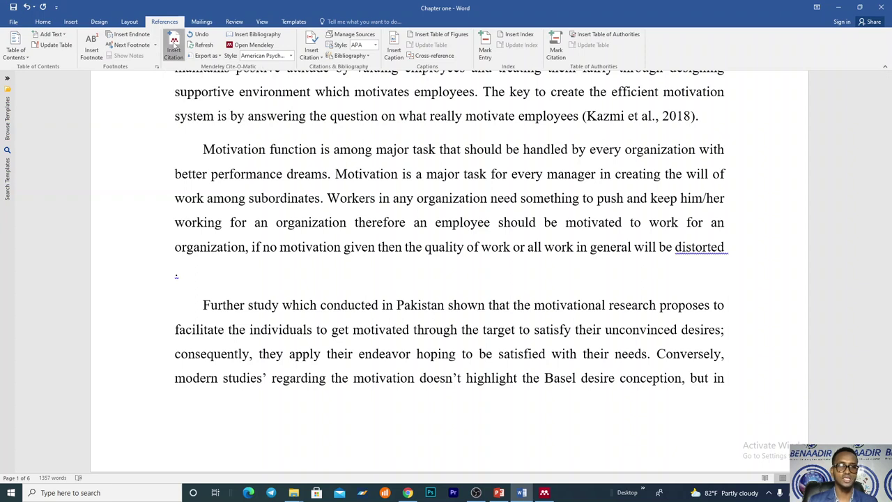
right_click(748, 267)
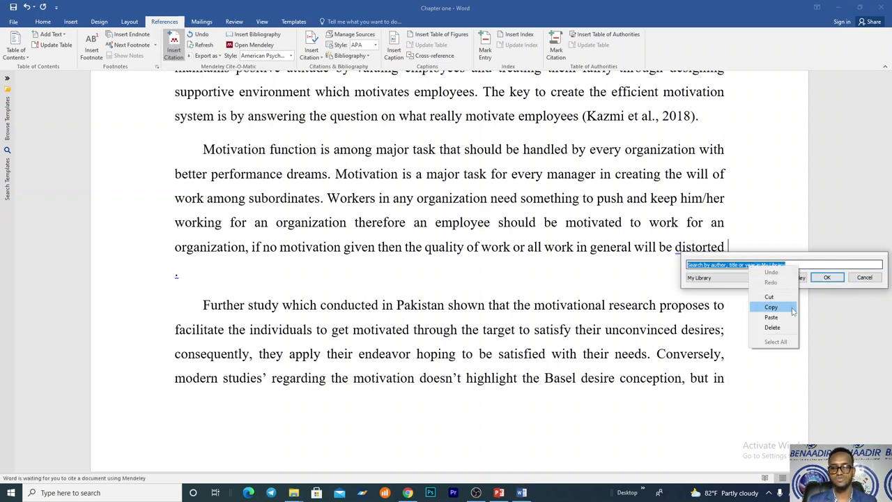
click(771, 317)
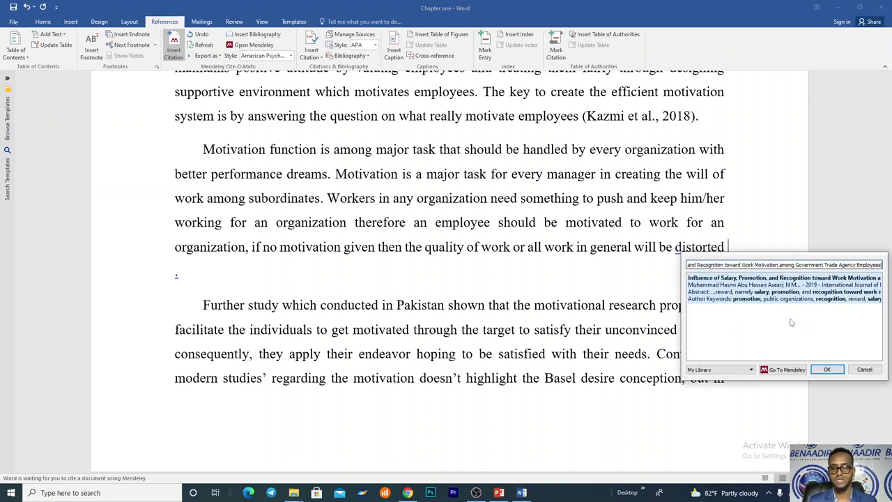
click(794, 298)
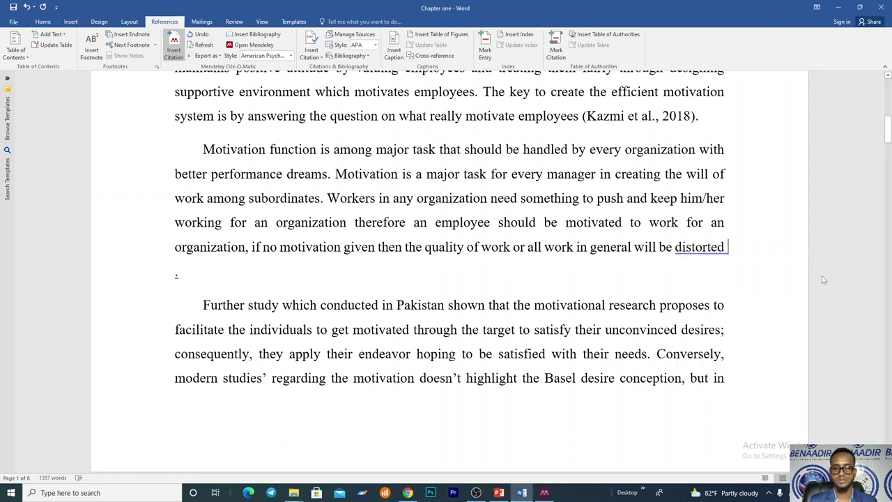
click(826, 277)
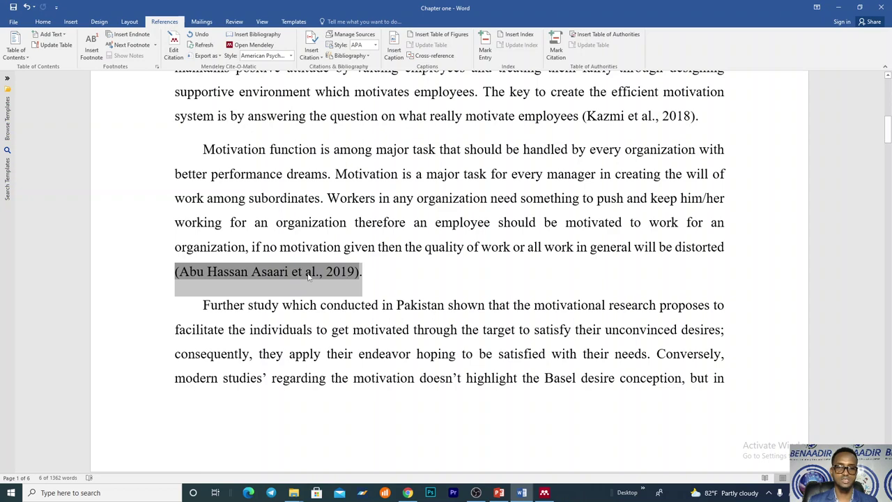
- Add a space after "development" at the end of the Pakistan study paragraph and leave the cursor before the full stop
click(361, 273)
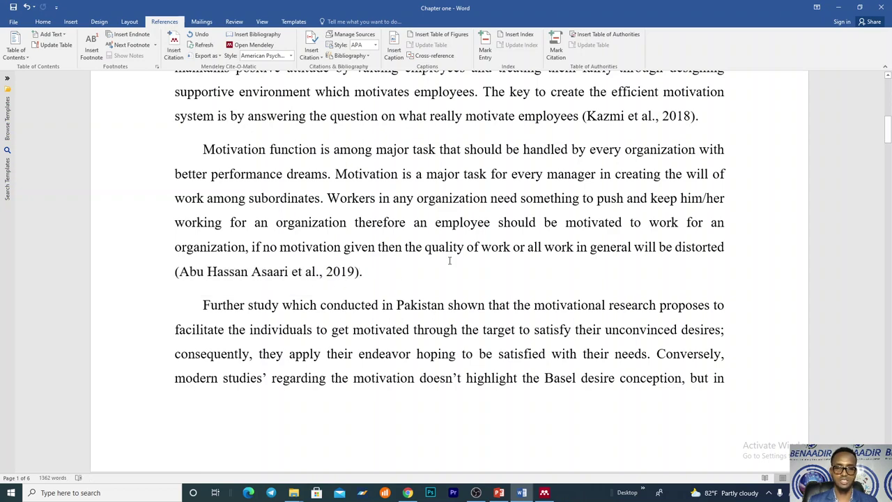
scroll(456, 306, down, 5)
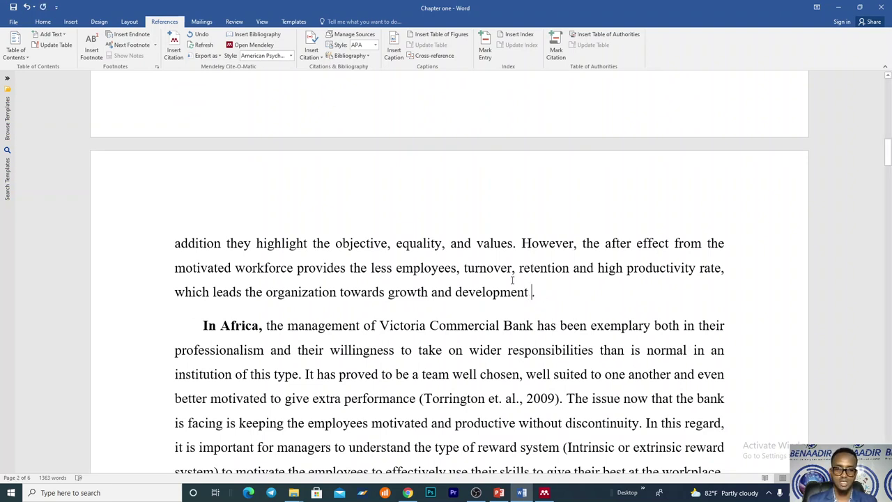
mouse_move(539, 293)
mouse_down()
mouse_move(354, 156)
mouse_move(333, 111)
mouse_move(406, 325)
mouse_move(544, 295)
mouse_up()
click(532, 294)
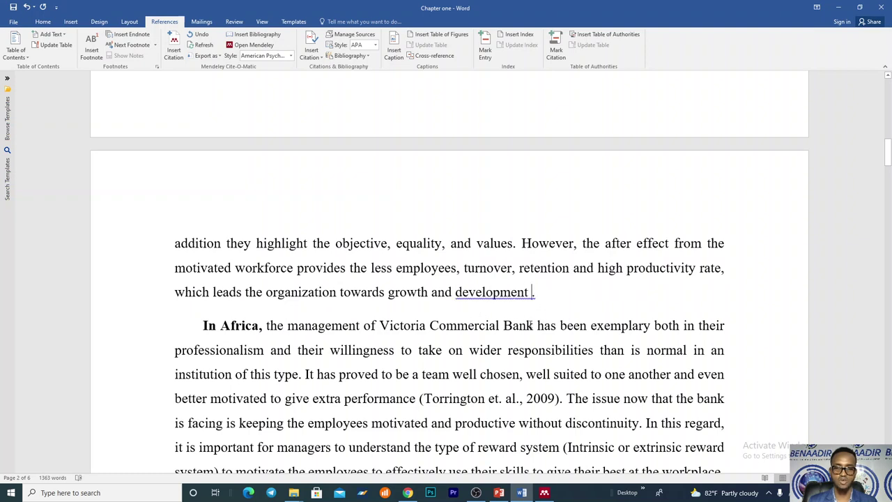
- Switch to File Explorer and import the PDF from the Globally folder's Stm 5 subfolder into the Mendeley Desktop library
mouse_move(293, 492)
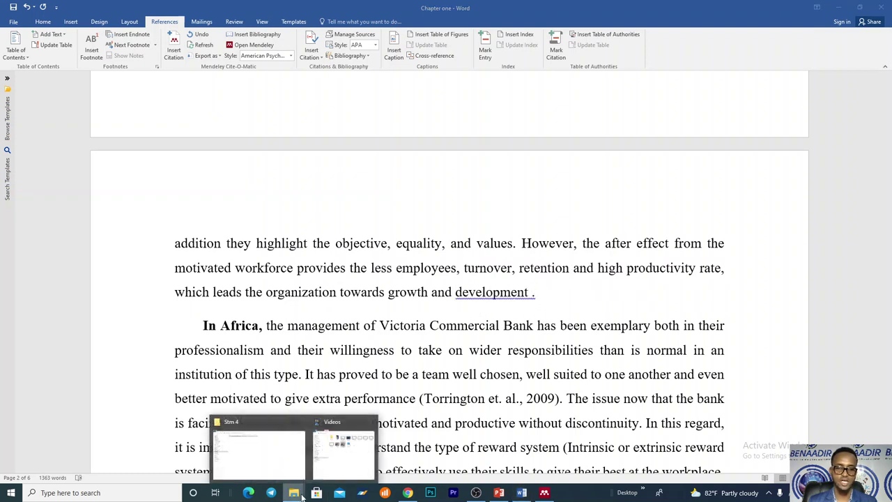
click(279, 456)
click(256, 31)
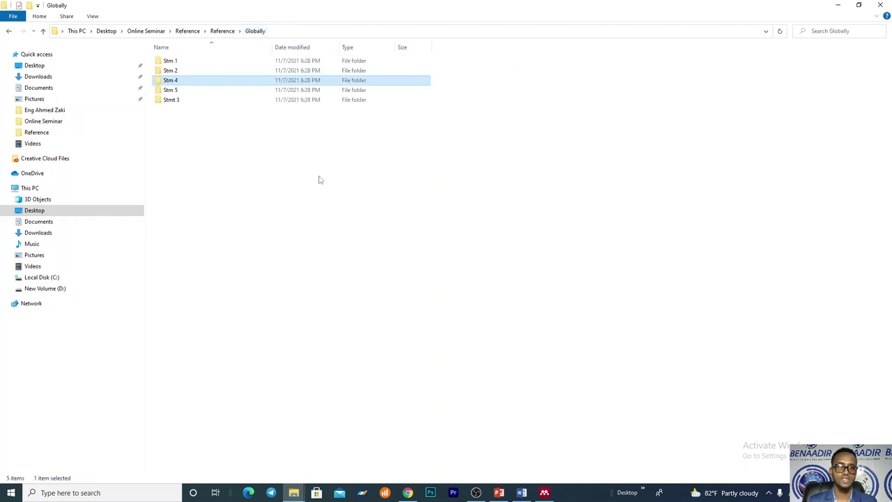
double_click(200, 90)
click(209, 64)
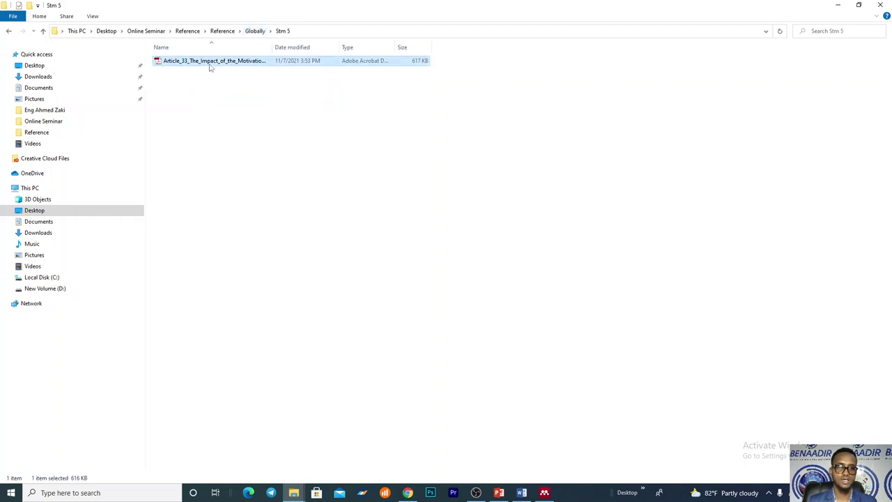
drag(225, 61, 383, 241)
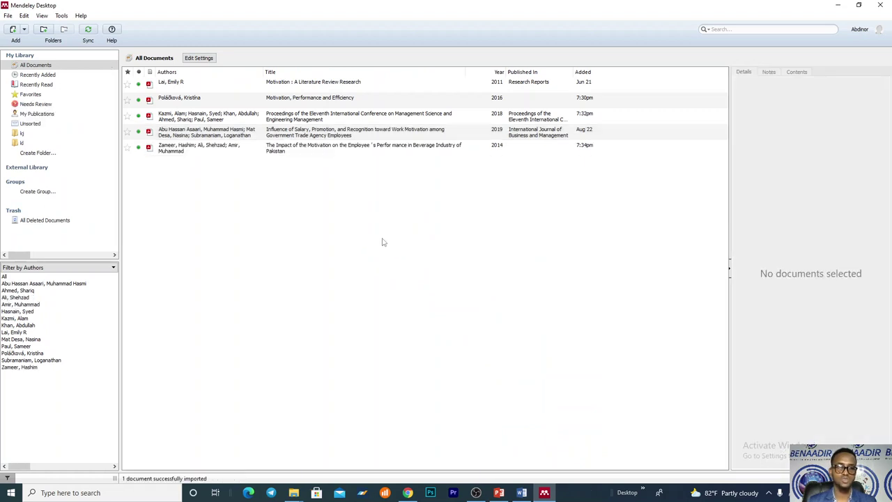
- Copy the title "The Impact of the Motivation on the Employee's Performance in Beverage Industry of Pakistan" from the 2014 paper's details
click(299, 148)
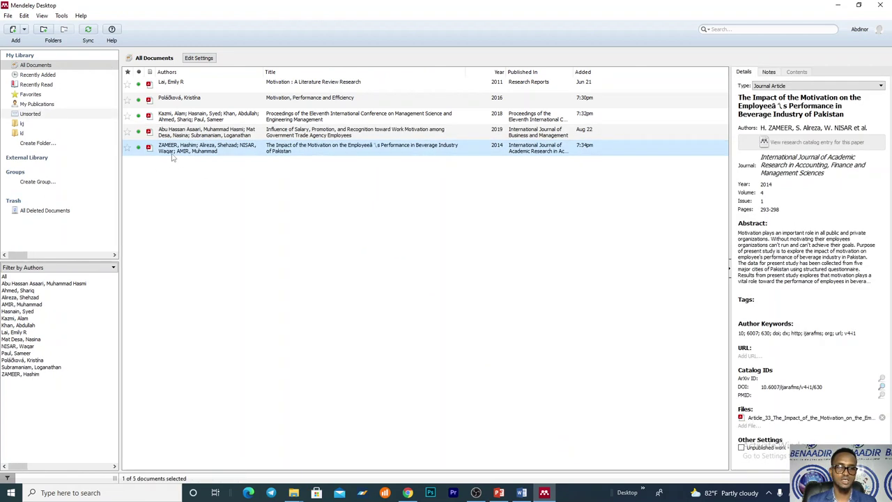
drag(831, 116, 739, 95)
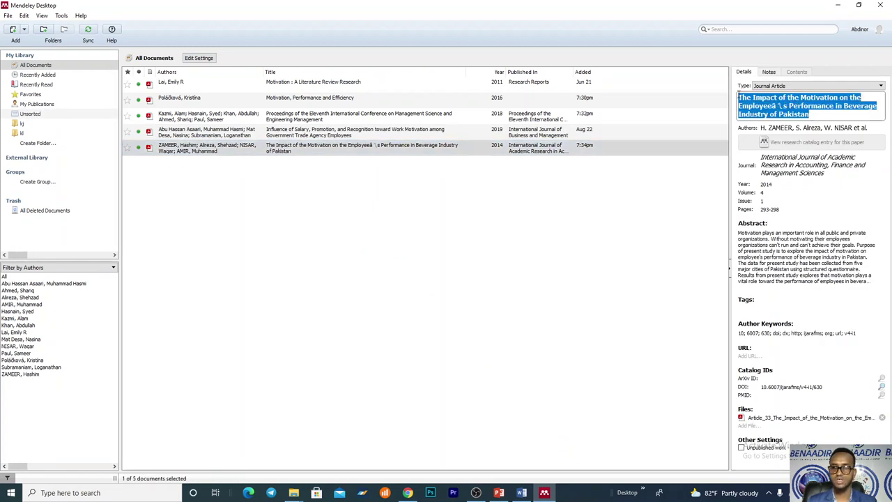
right_click(772, 109)
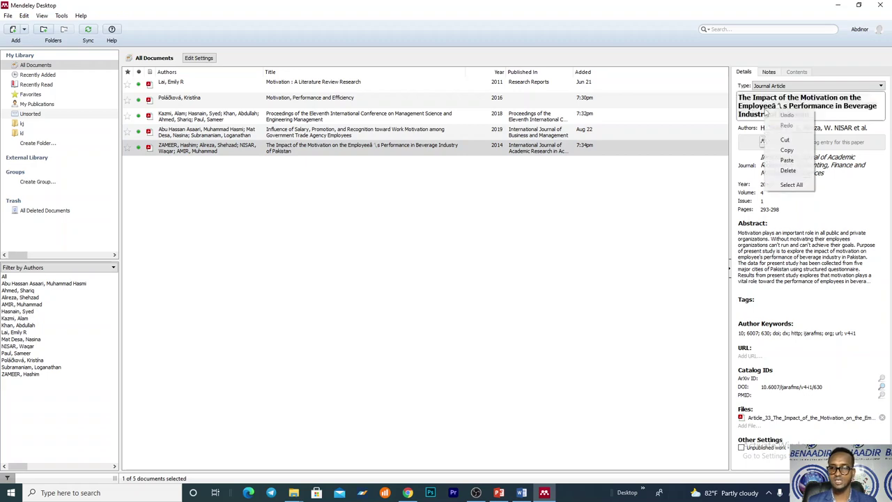
click(784, 148)
- Switch to Word and insert the "Impact of the Motivation" source's citation after "development", finding it by the pasted title
click(521, 493)
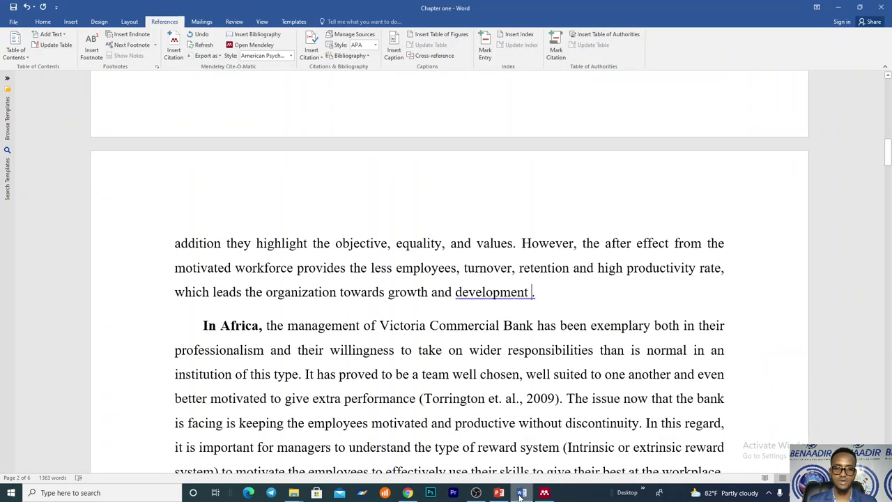
click(182, 54)
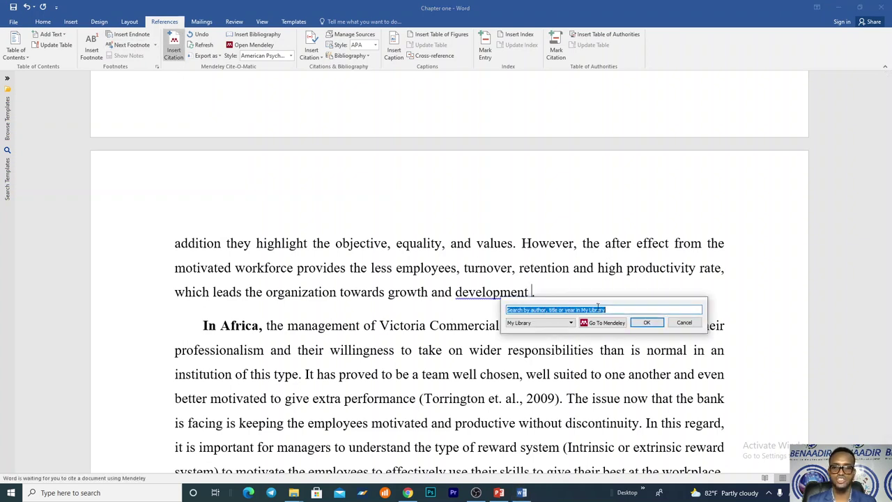
right_click(598, 315)
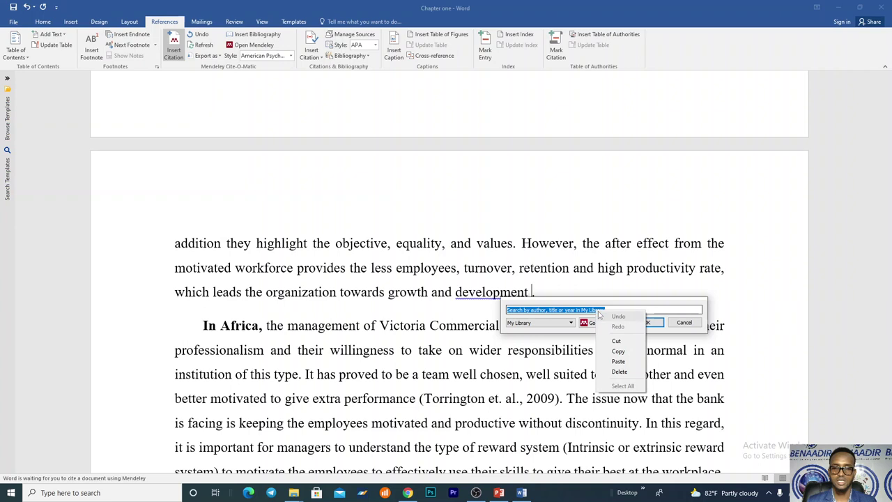
click(617, 361)
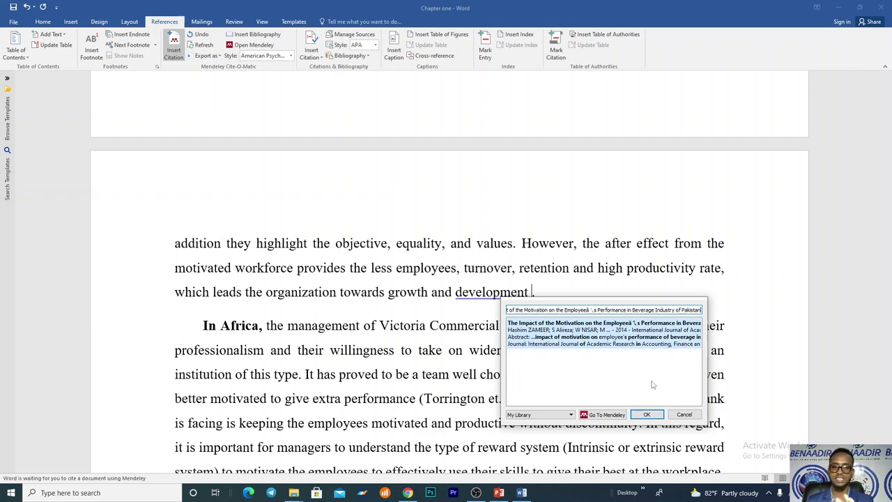
click(648, 415)
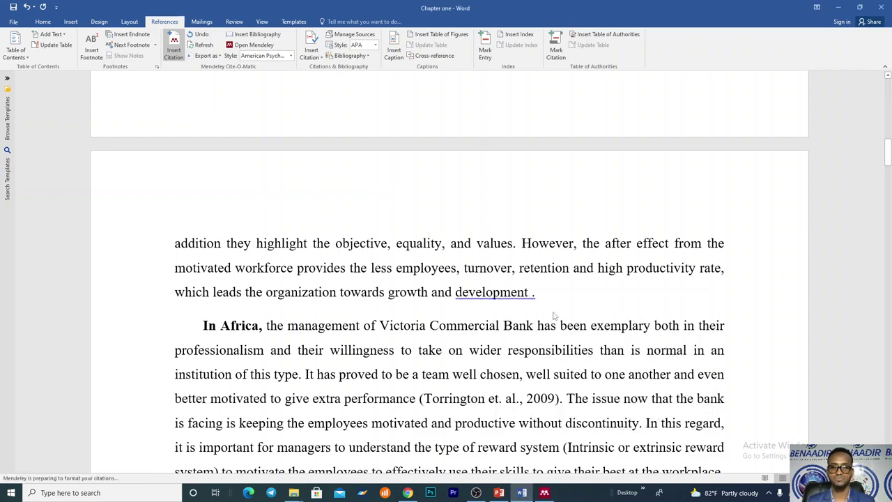
click(683, 300)
- Review the in-text citations inserted throughout the Globally part of the background section, from the first paragraph to the Pakistan study paragraph
scroll(677, 311, up, 8)
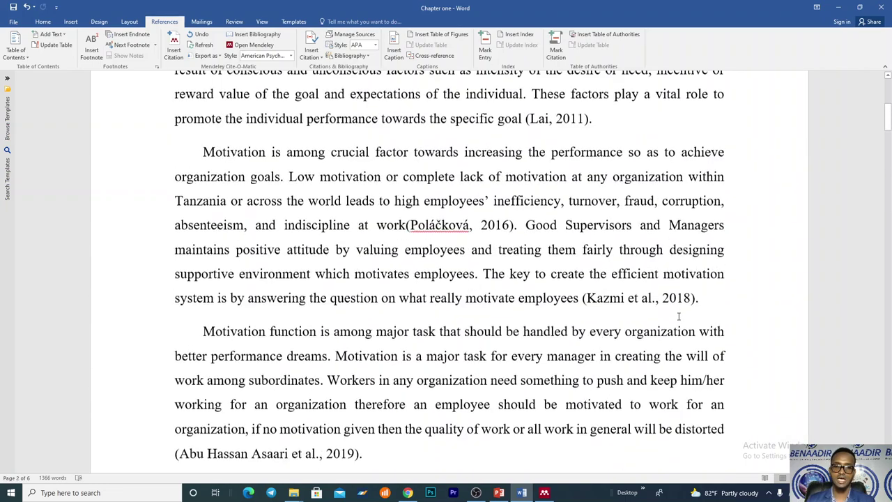
click(572, 155)
scroll(572, 157, up, 4)
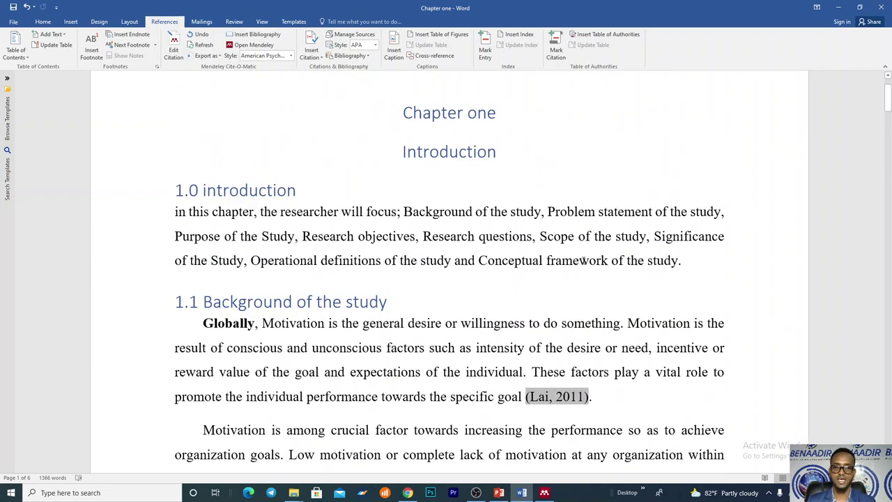
scroll(420, 326, down, 3)
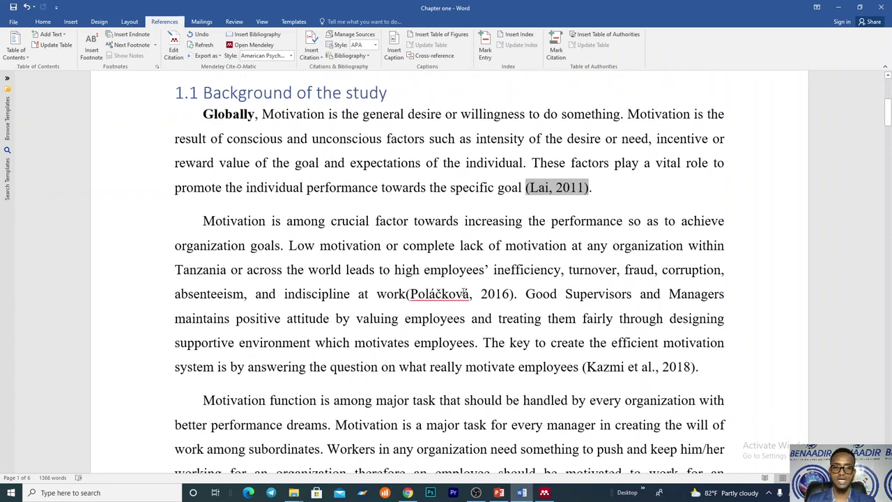
click(452, 294)
scroll(502, 307, down, 3)
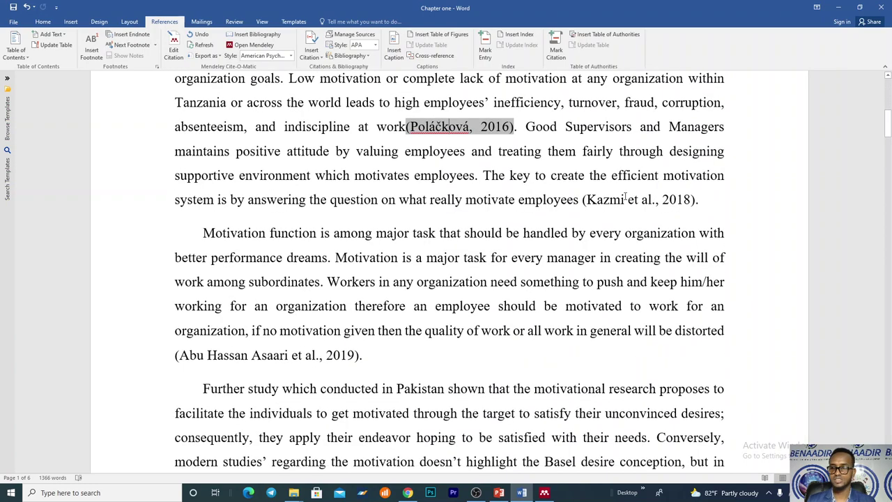
scroll(629, 241, down, 6)
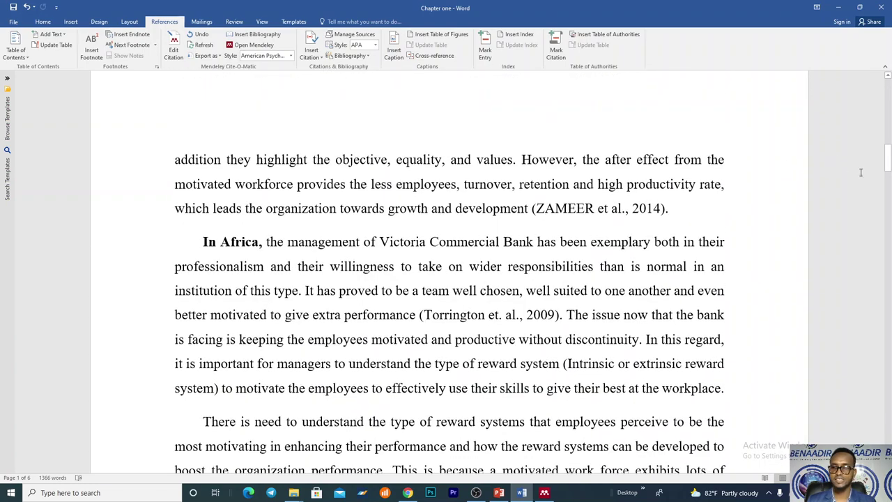
- Switch to PowerPoint and read the "Insert Bibliography" instructions on slide 13 of the Mendeley presentation
click(499, 492)
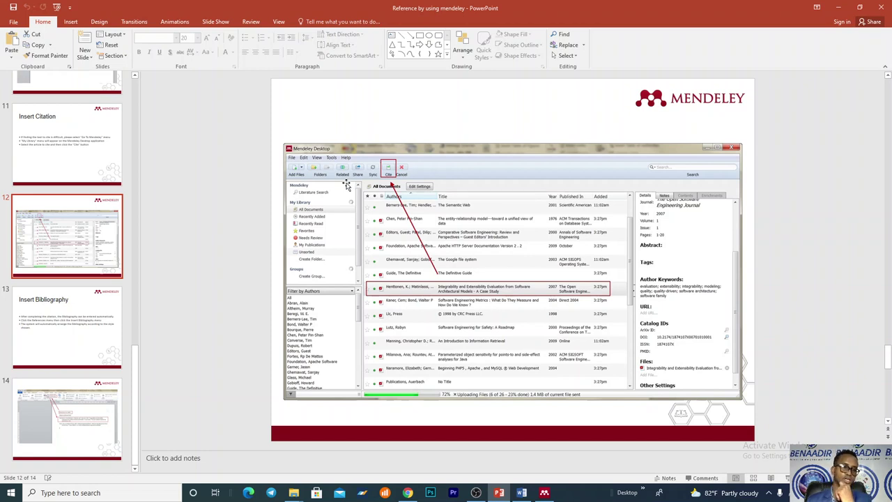
key(Page_Down)
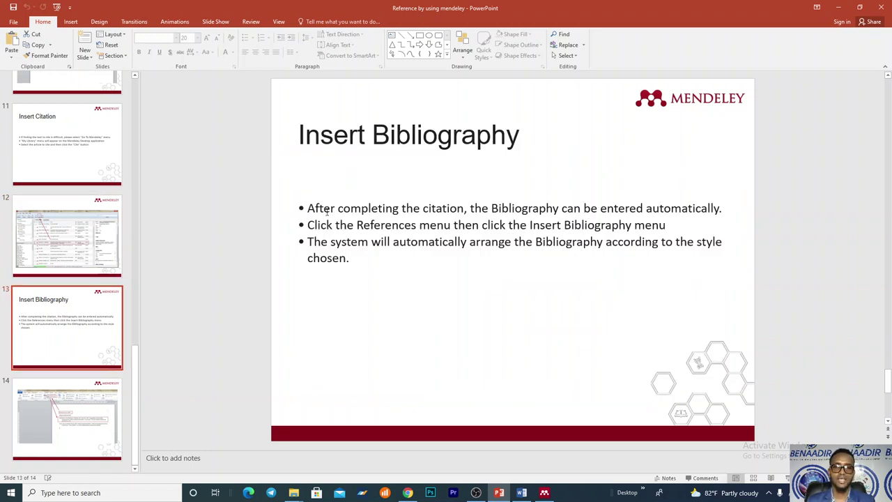
drag(324, 208, 465, 209)
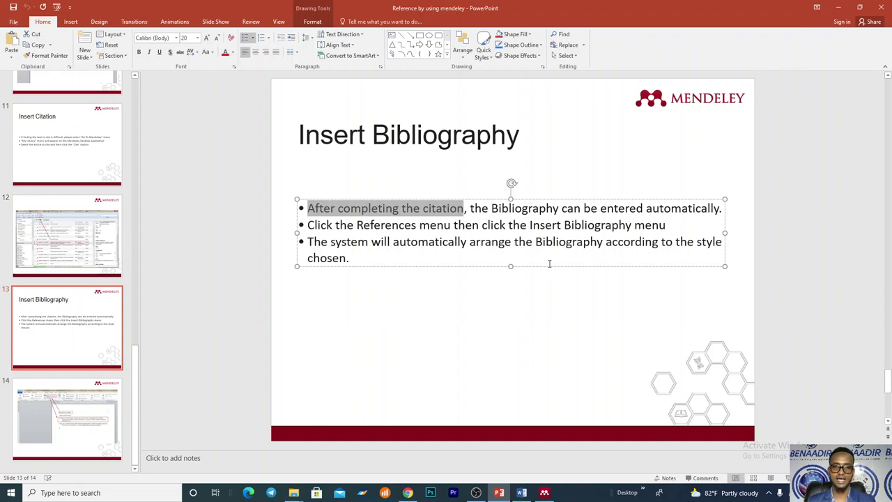
drag(490, 208, 613, 265)
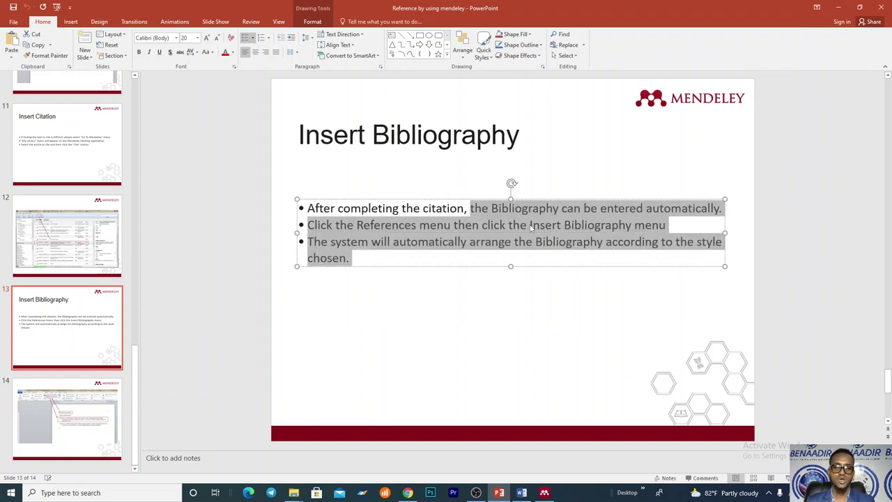
click(237, 314)
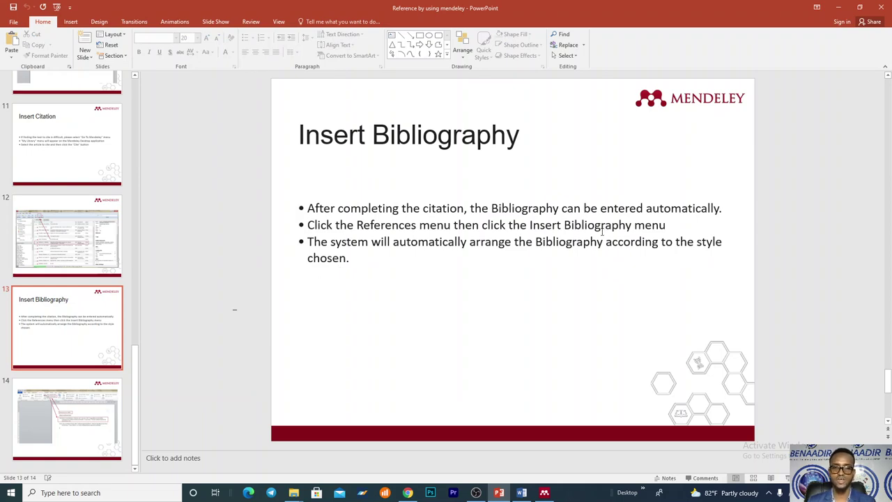
- Switch back to Word and highlight the 2014 citation that closes the Pakistan study paragraph
click(522, 492)
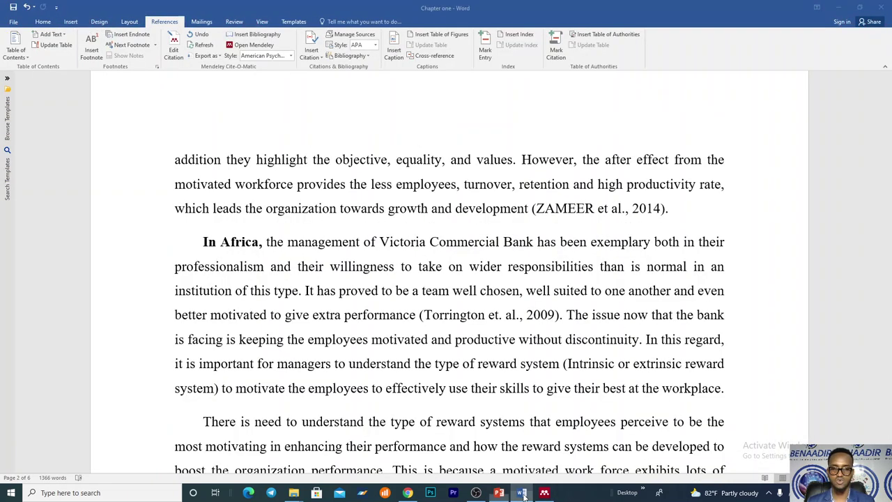
scroll(889, 180, down, 4)
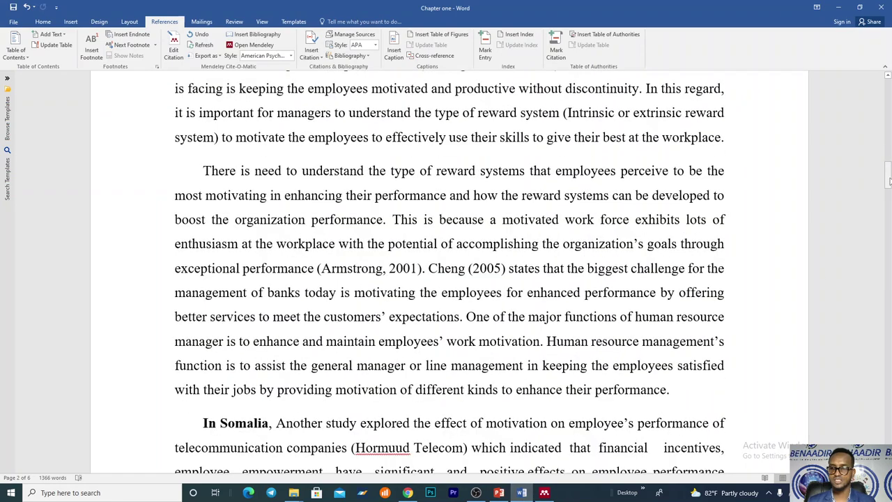
scroll(888, 177, up, 4)
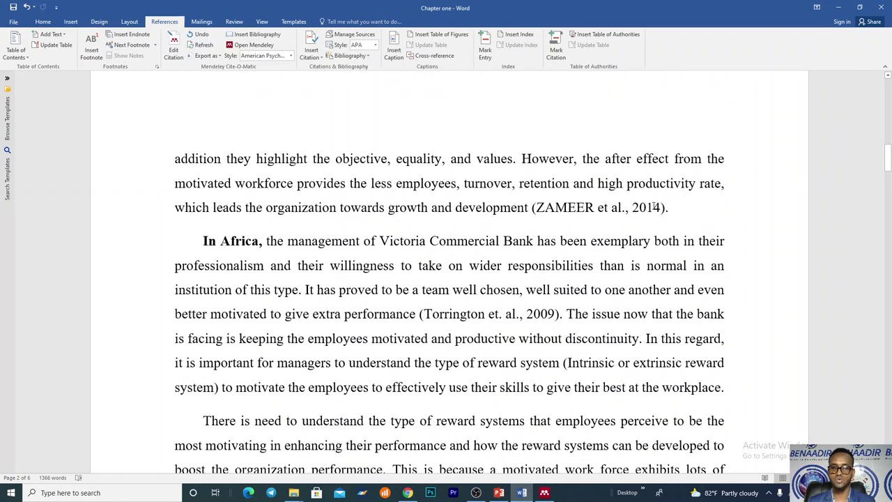
click(562, 212)
drag(544, 215, 654, 217)
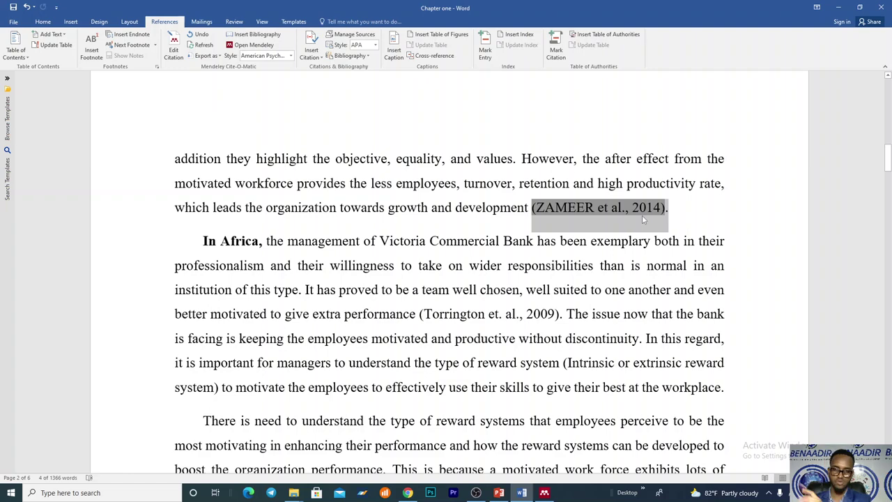
- Enter the title "Reference" on the blank last page of the document and select that line
drag(888, 151, 888, 400)
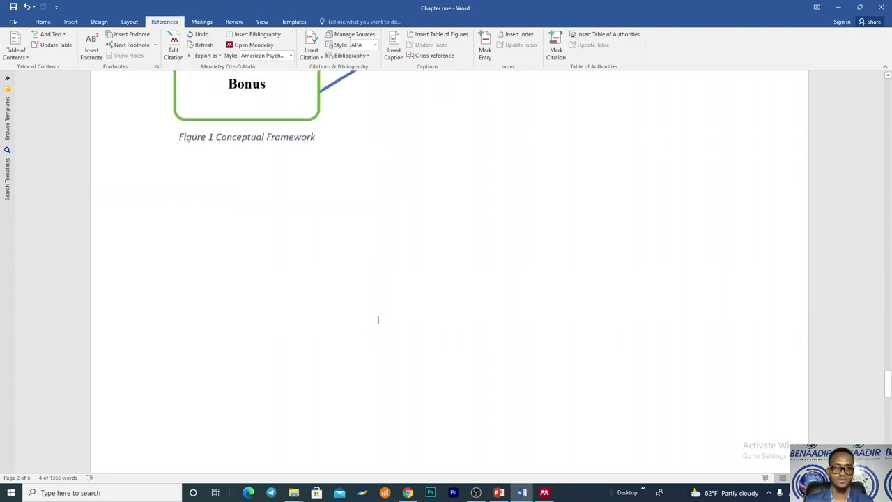
click(609, 362)
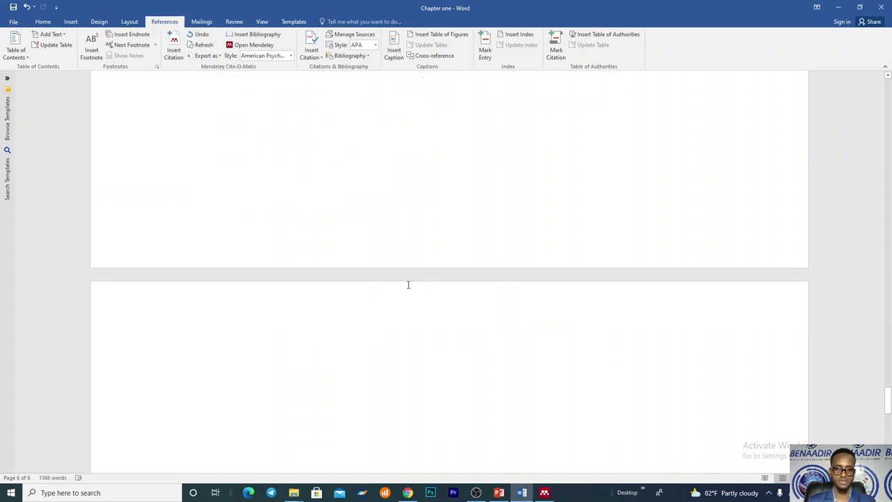
text(Refe)
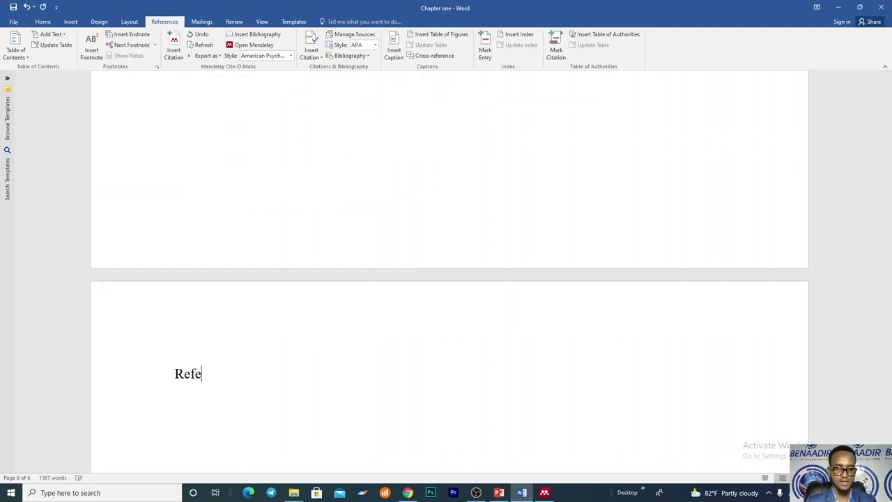
text(re)
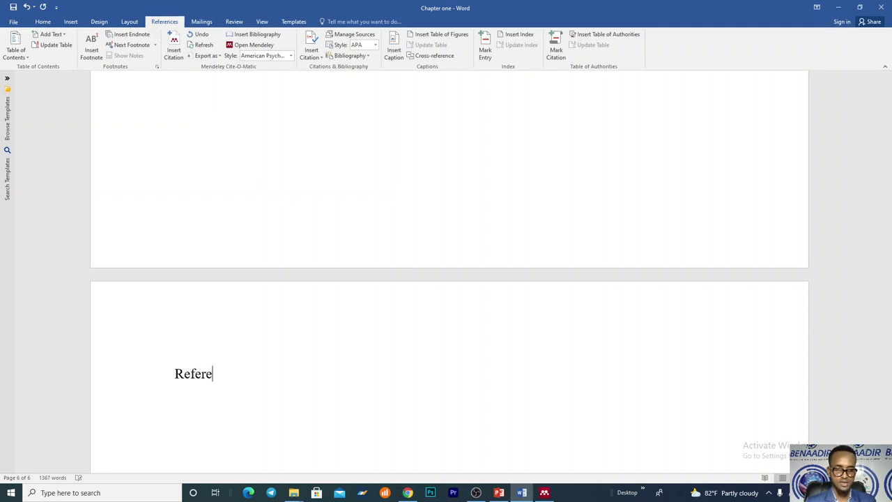
text(nce)
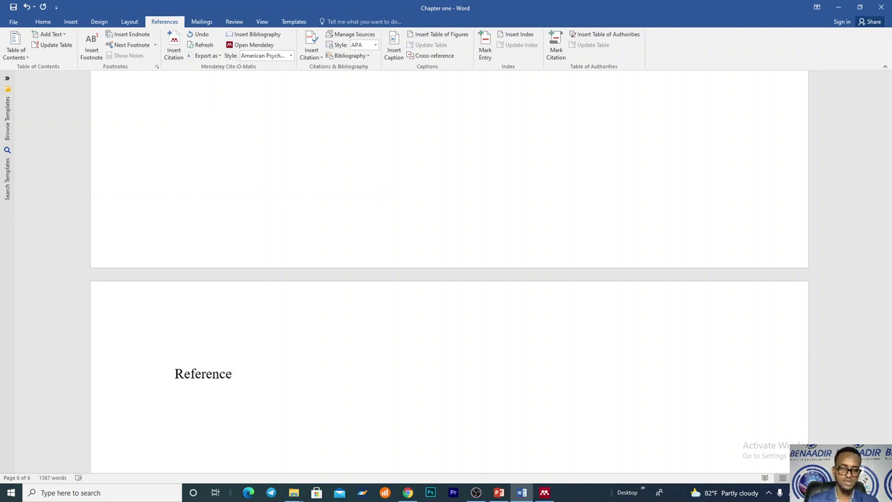
click(137, 366)
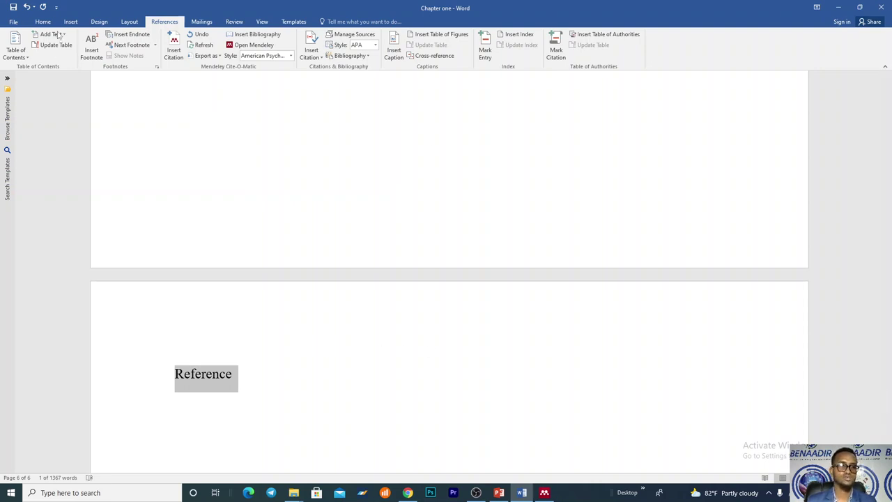
- Apply the Heading 1 style to the "Reference" title and place the cursor on the empty line below it
click(43, 22)
click(385, 46)
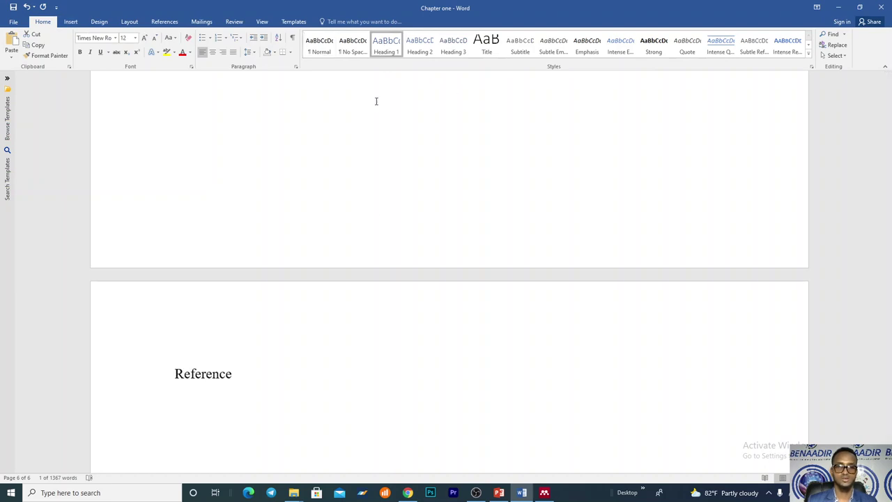
click(289, 402)
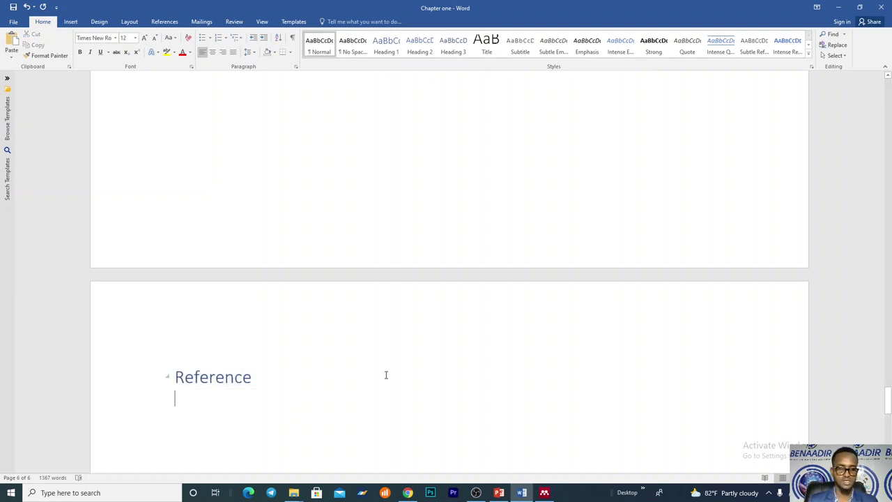
- Insert the Mendeley bibliography below the "Reference" heading
click(166, 22)
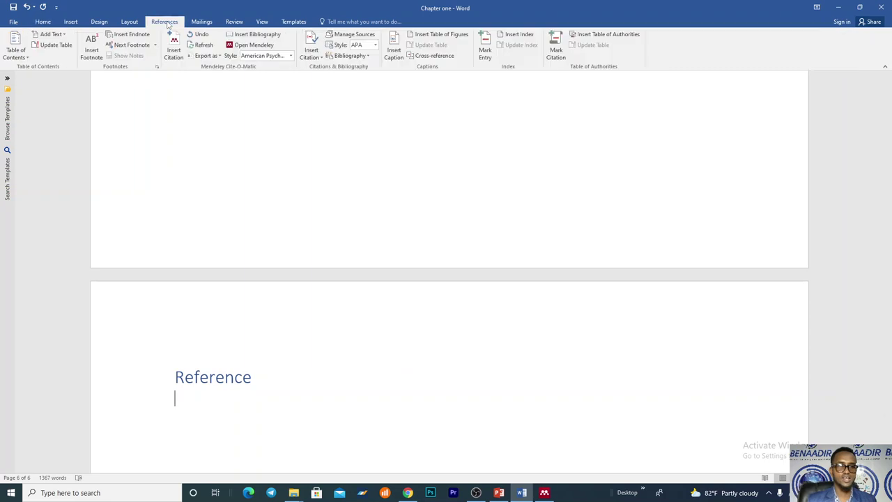
click(244, 36)
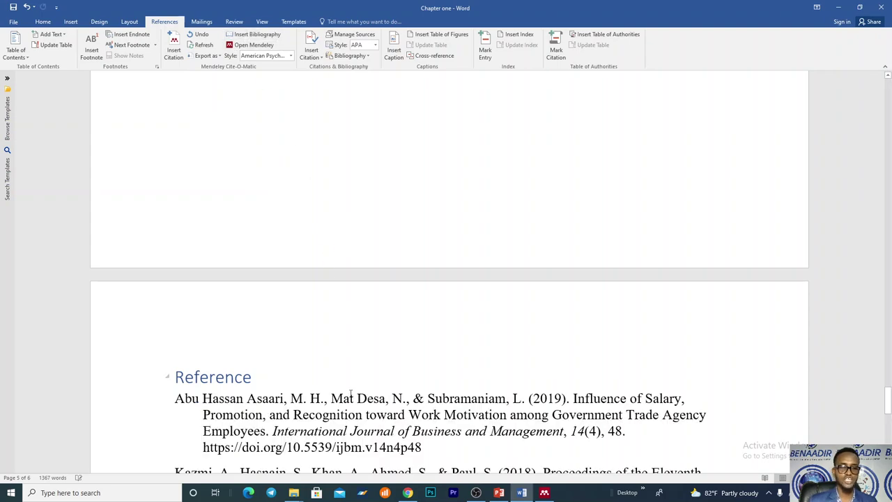
scroll(389, 428, down, 6)
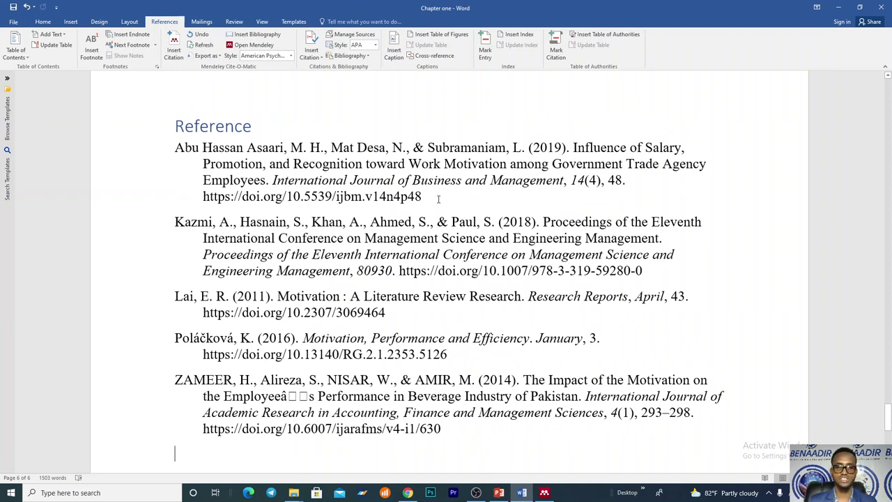
- Select the whole bibliography and choose American Psychological Association 7th edition as the Mendeley citation style
drag(174, 147, 440, 428)
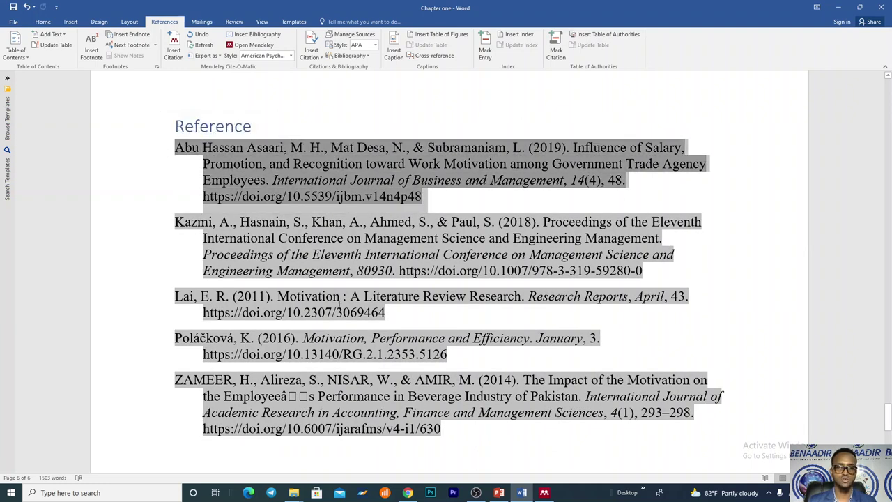
click(291, 59)
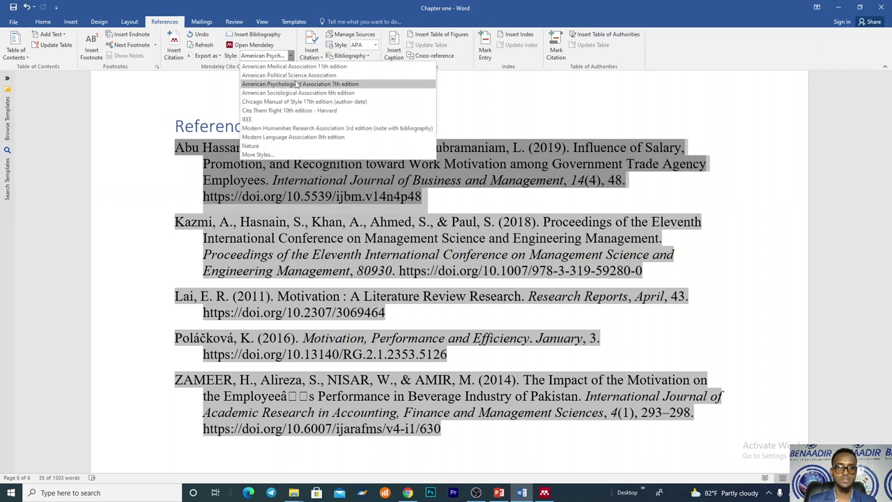
click(304, 85)
click(451, 202)
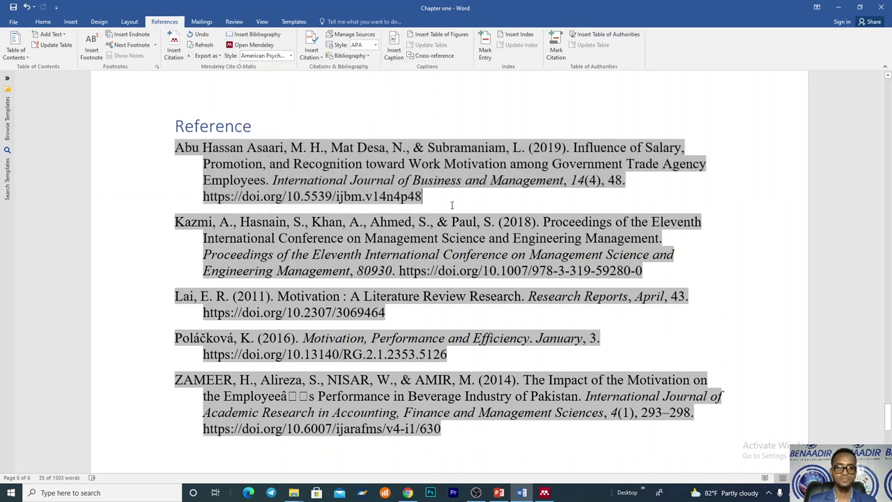
- Examine the bibliography entries, highlighting the first 2019 entry and its DOI link, and read through to the end of the list
drag(200, 148, 538, 184)
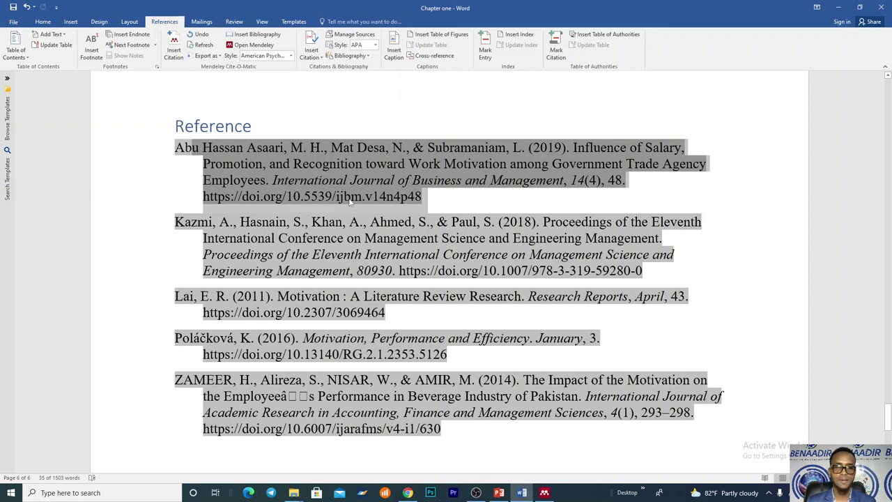
drag(422, 196, 199, 198)
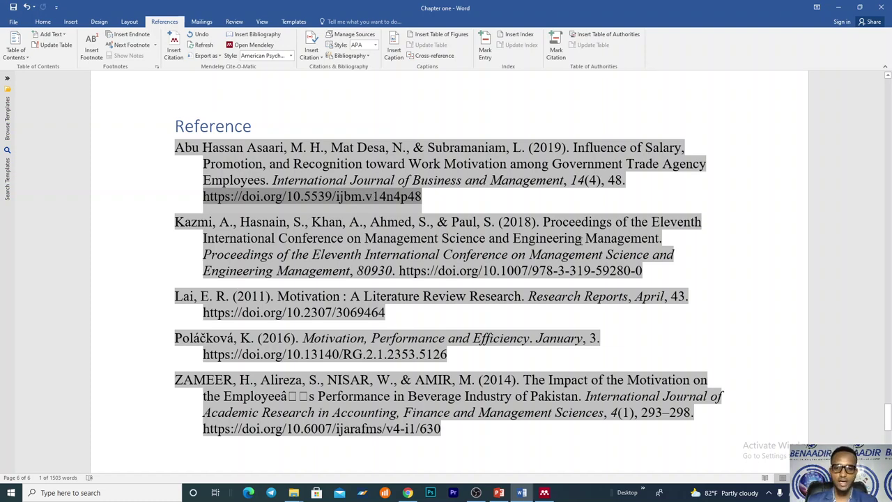
click(416, 323)
scroll(558, 309, down, 4)
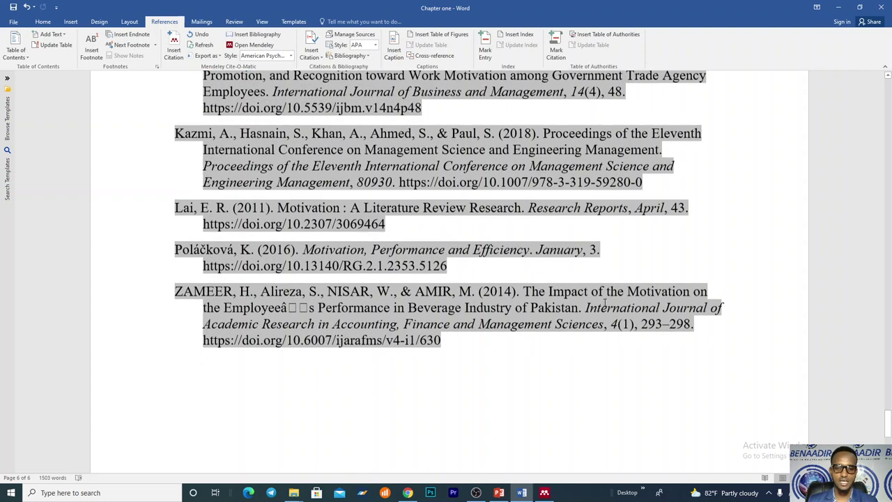
scroll(423, 325, up, 3)
scroll(421, 314, up, 2)
scroll(432, 313, down, 1)
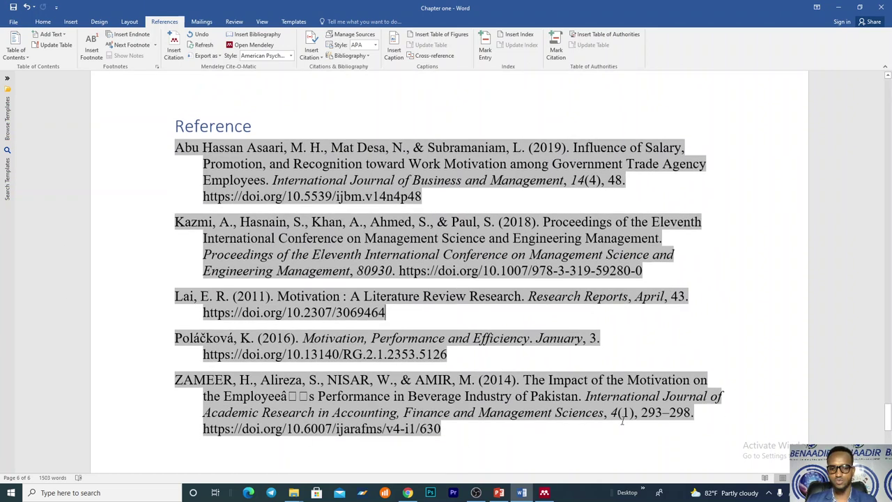
- Review the background section from the Globally paragraphs onward, highlighting the two In Africa paragraphs that still need Mendeley citations
drag(888, 414, 876, 89)
scroll(596, 277, down, 5)
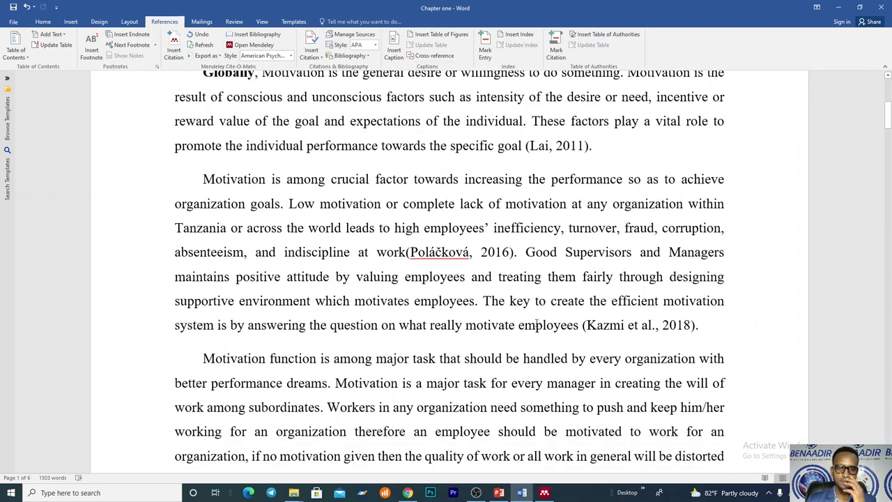
scroll(523, 328, down, 10)
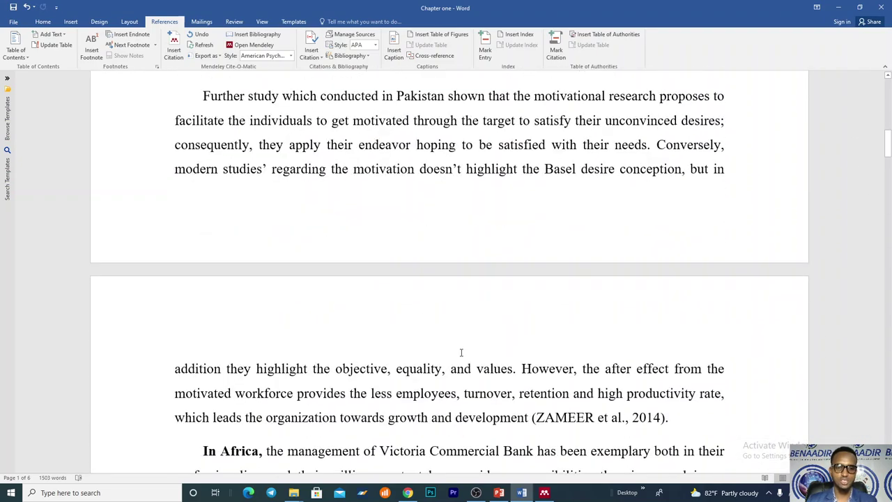
scroll(461, 357, down, 1)
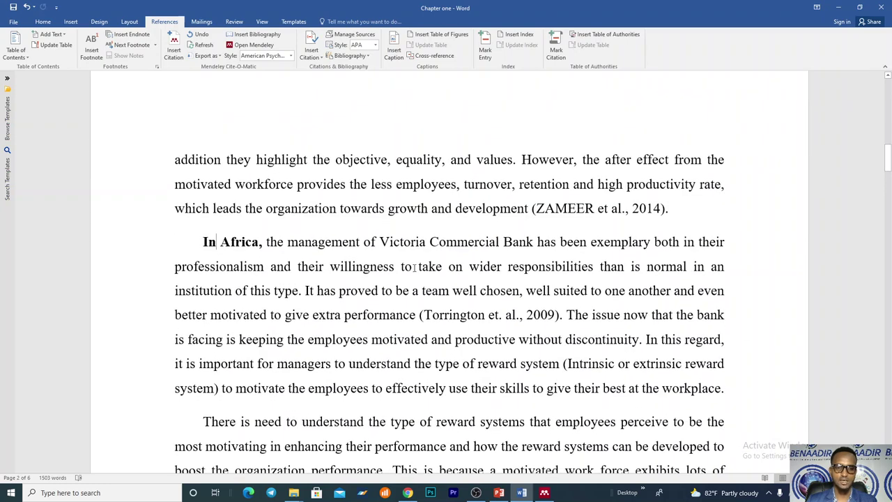
drag(209, 241, 498, 388)
scroll(323, 309, down, 3)
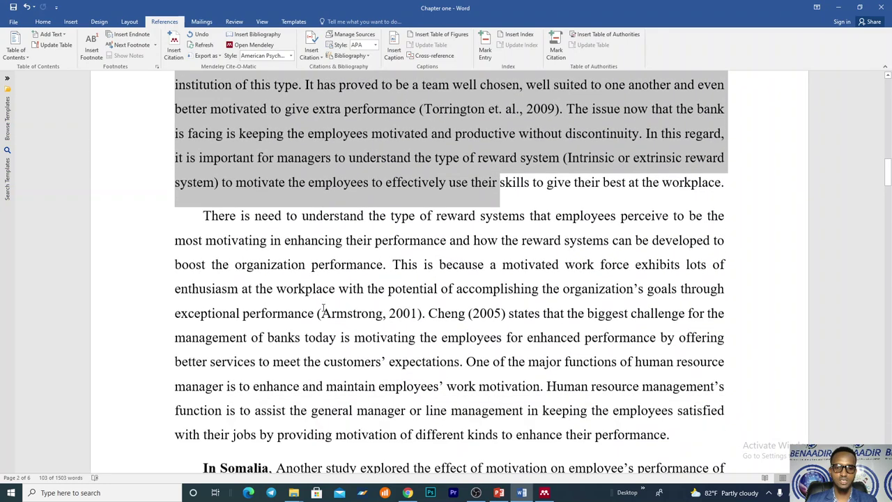
drag(302, 215, 460, 428)
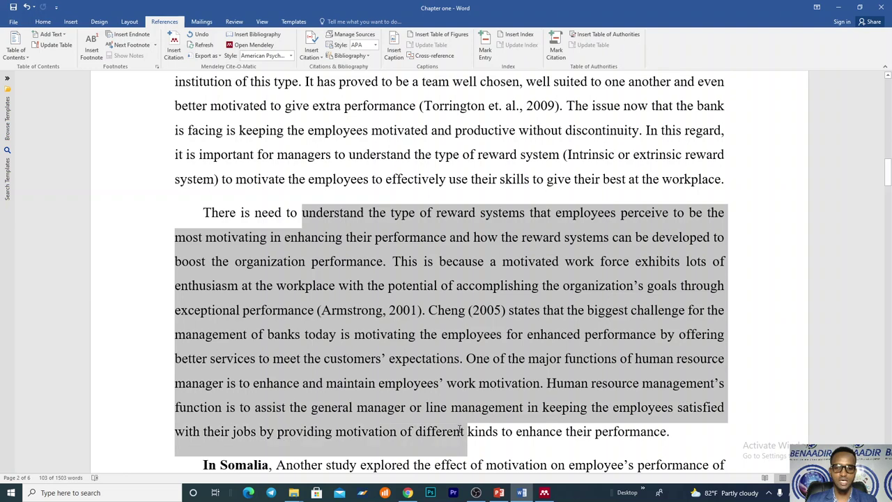
click(482, 197)
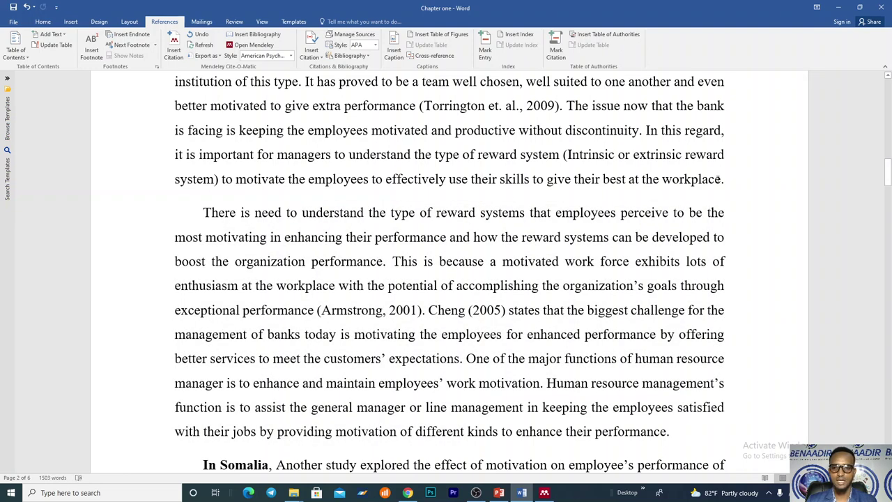
scroll(561, 209, up, 3)
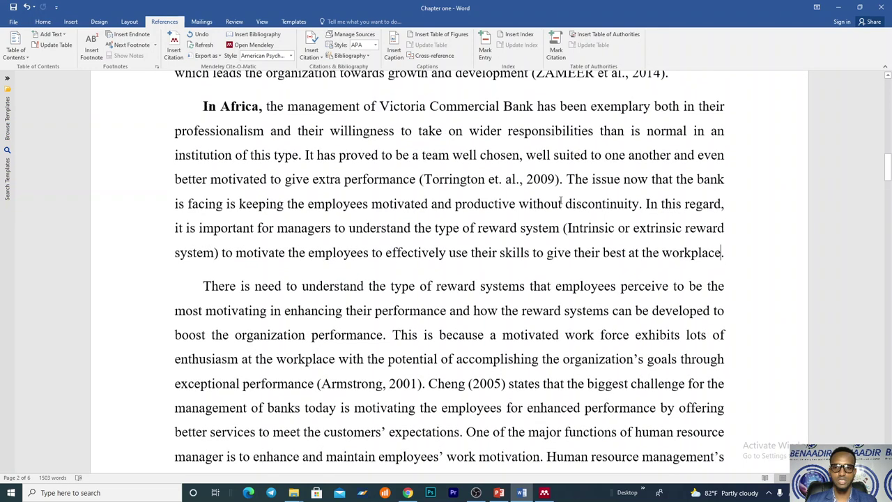
scroll(562, 212, up, 3)
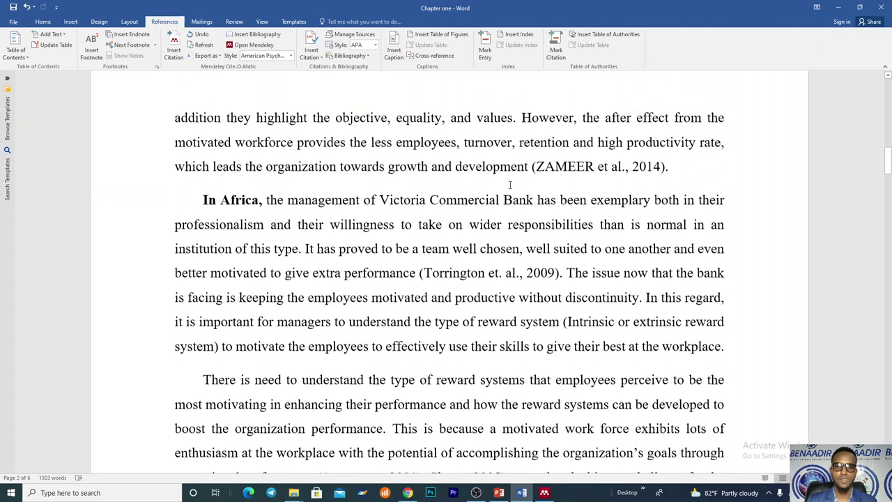
- Switch to File Explorer, open the Stm 1 folder under In Africa, and import the PDF 10.1.1.684.9465 into the Mendeley library
click(295, 493)
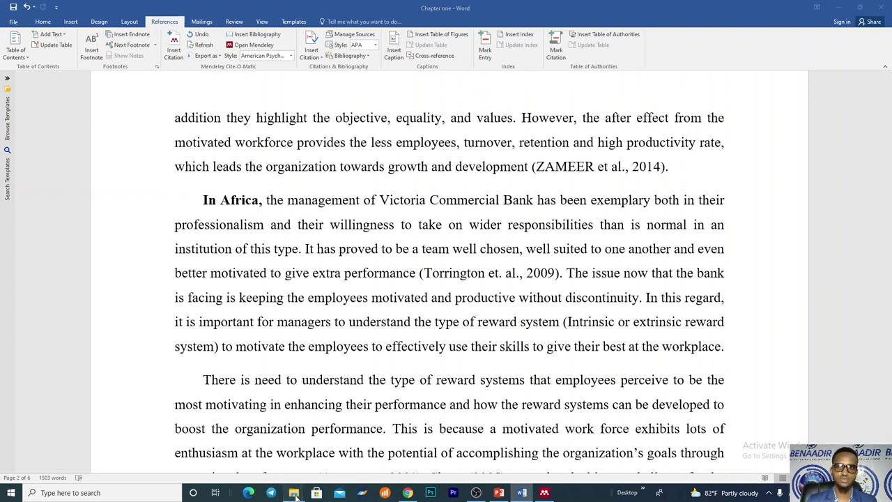
click(272, 466)
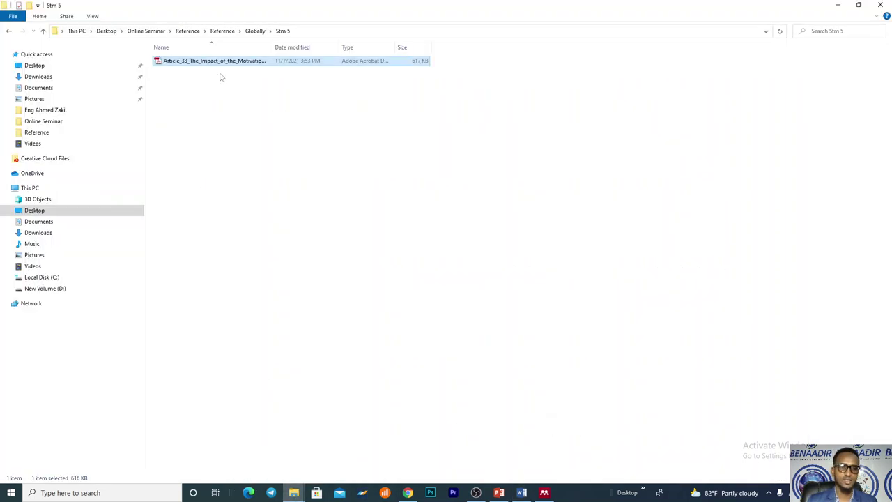
click(224, 31)
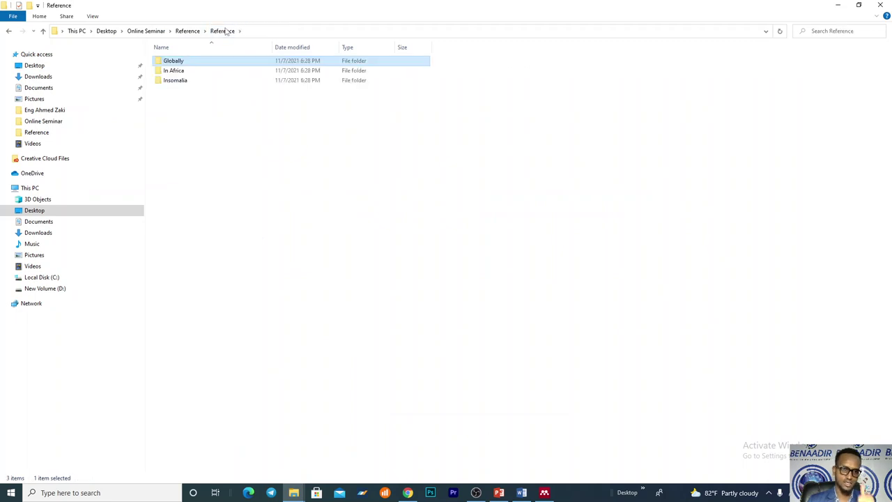
double_click(220, 73)
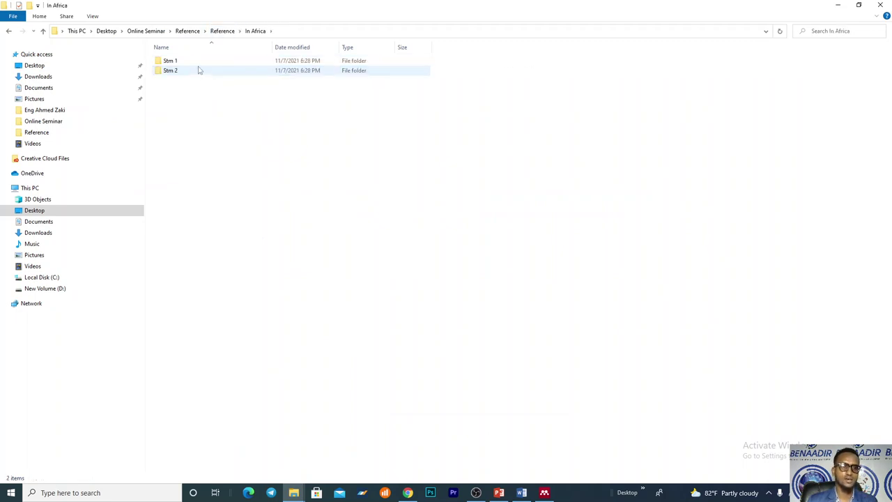
double_click(198, 62)
click(201, 63)
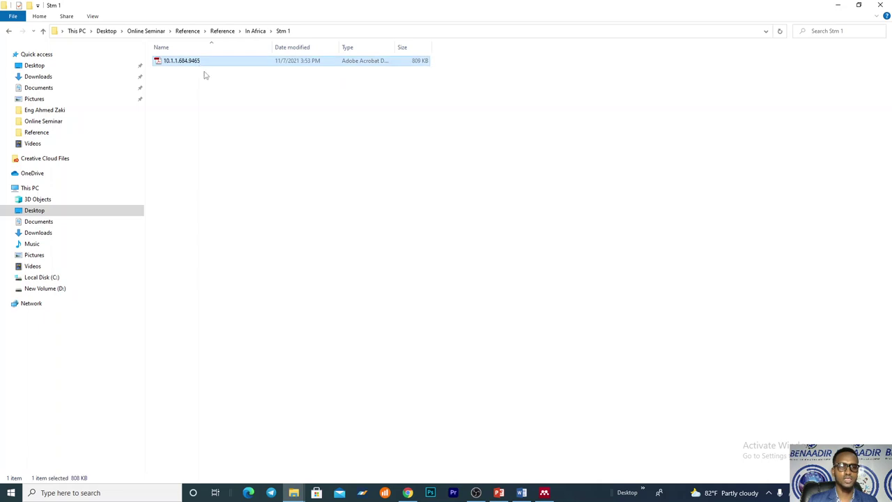
drag(207, 64, 348, 264)
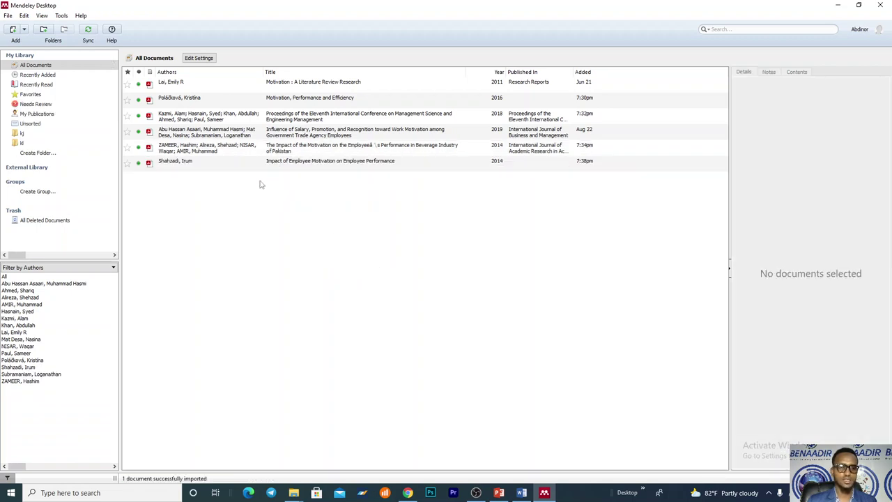
- Copy the title "Impact of Employee Motivation on Employee Performance" from the newly imported document's details in Mendeley
click(255, 165)
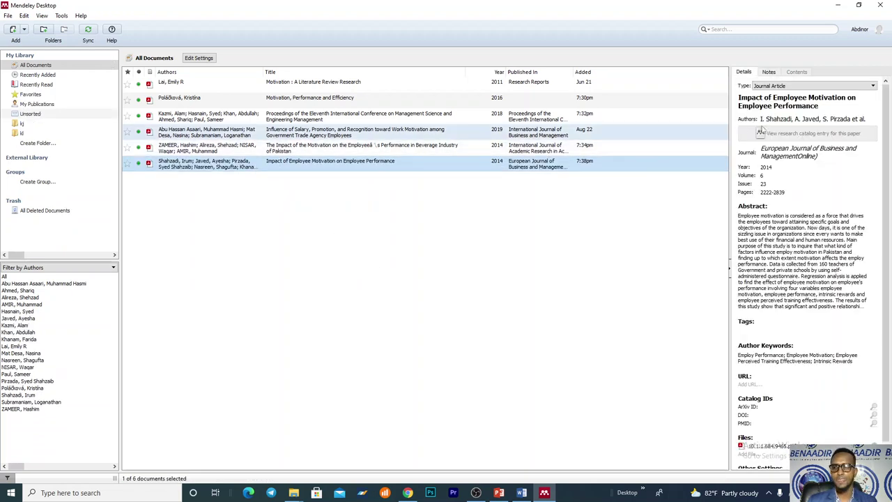
click(832, 105)
drag(832, 104, 741, 98)
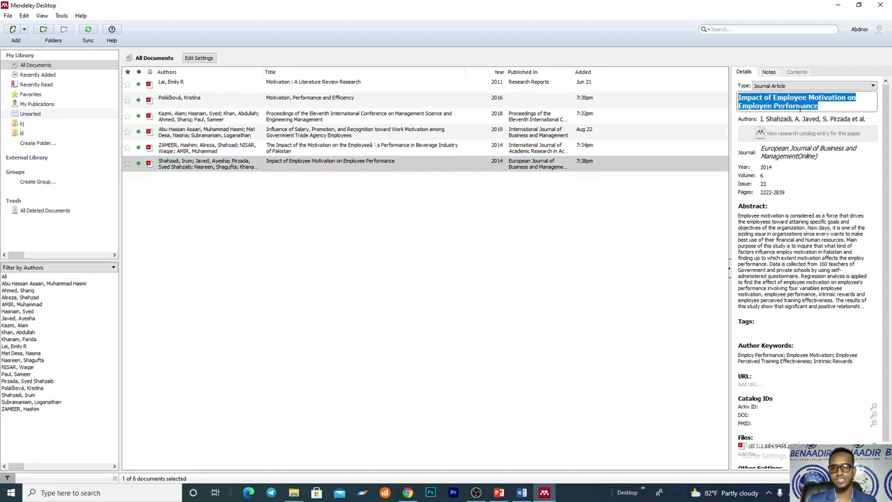
right_click(789, 99)
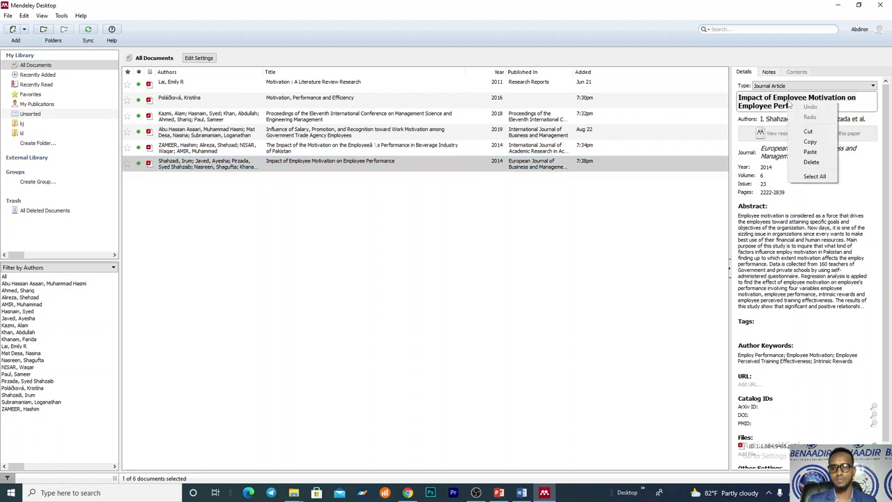
click(812, 141)
- In Word, insert a Mendeley citation for "Impact of Employee Motivation on Employee Performance" at the end of the first In Africa paragraph
click(522, 493)
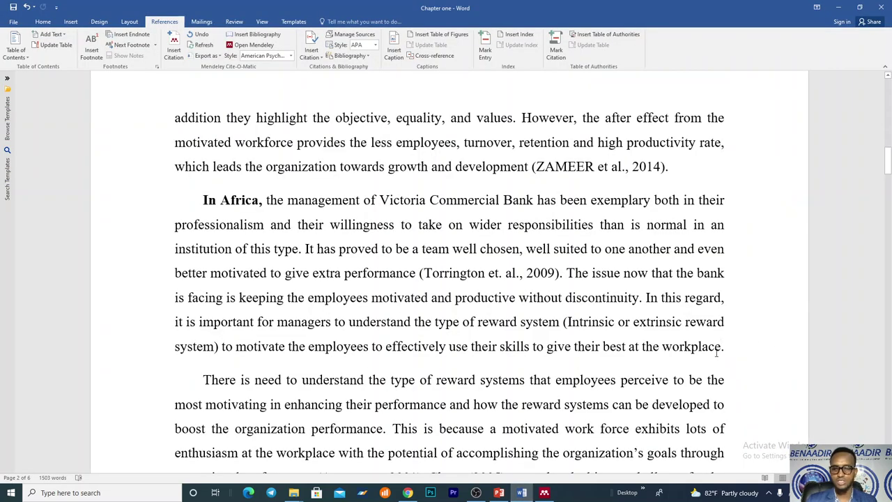
click(723, 346)
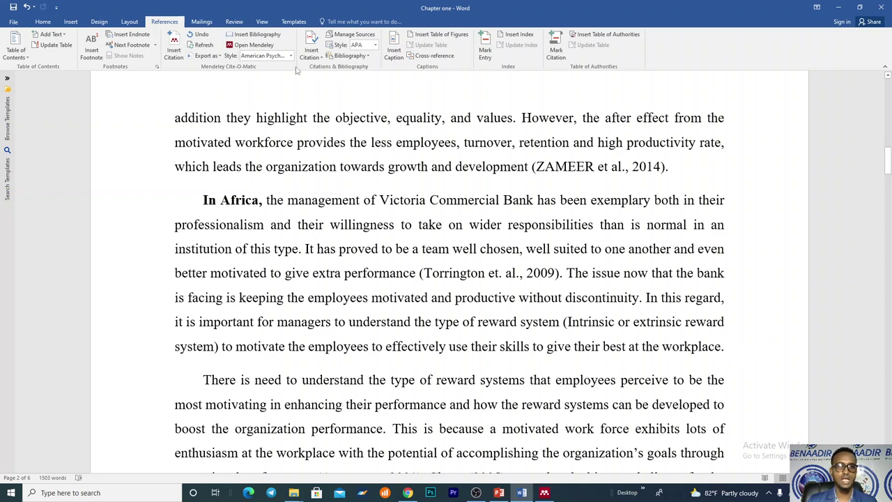
click(174, 49)
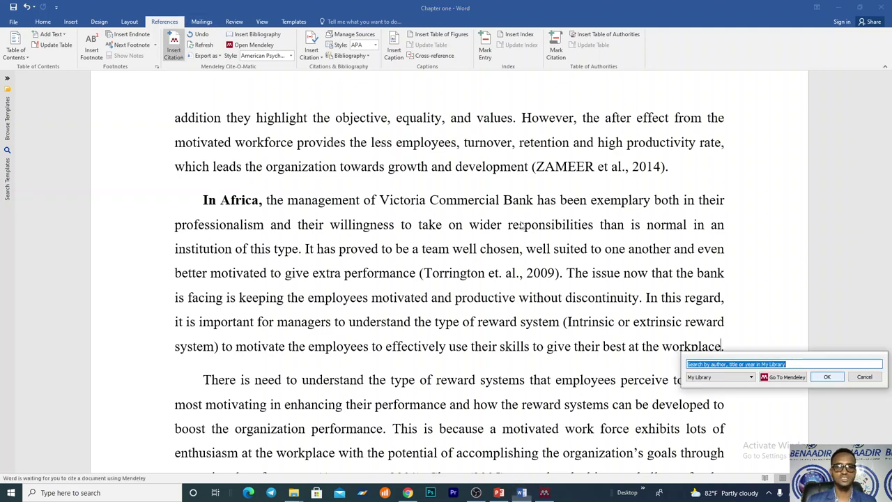
right_click(764, 366)
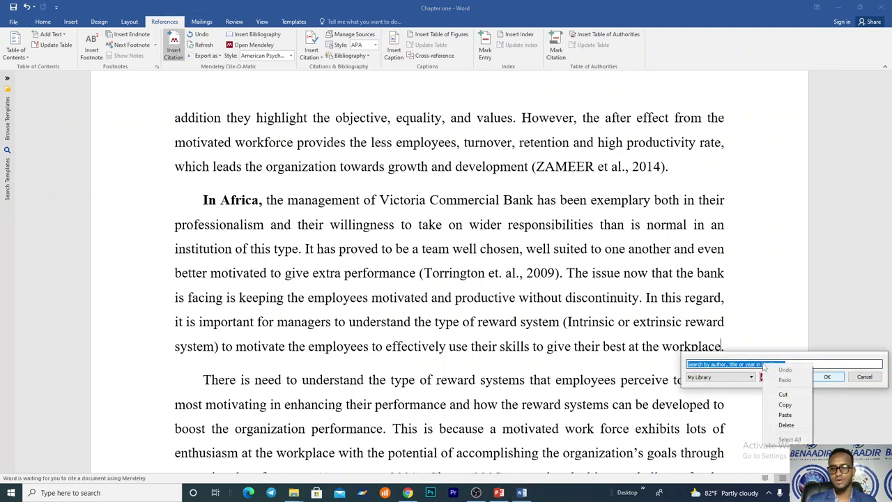
click(784, 414)
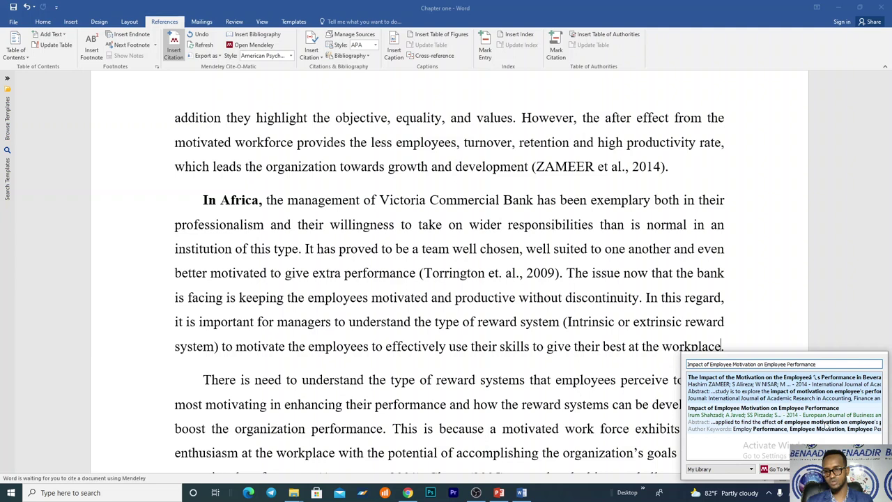
click(825, 422)
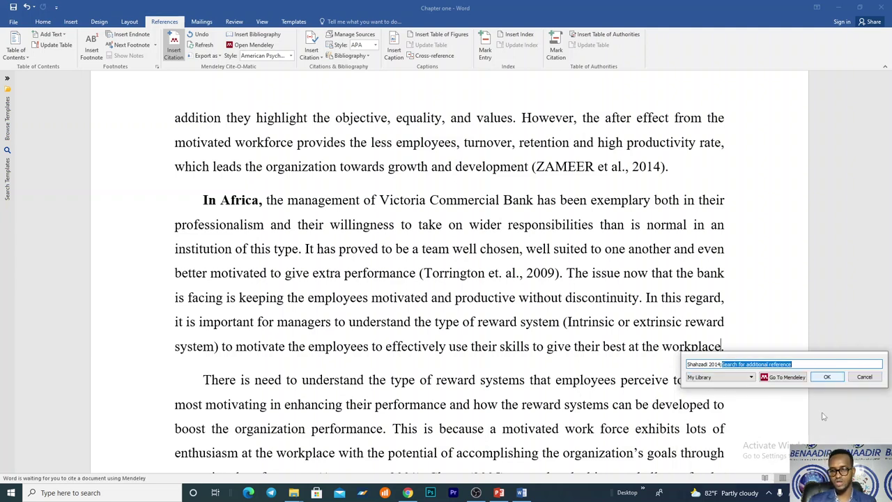
click(828, 377)
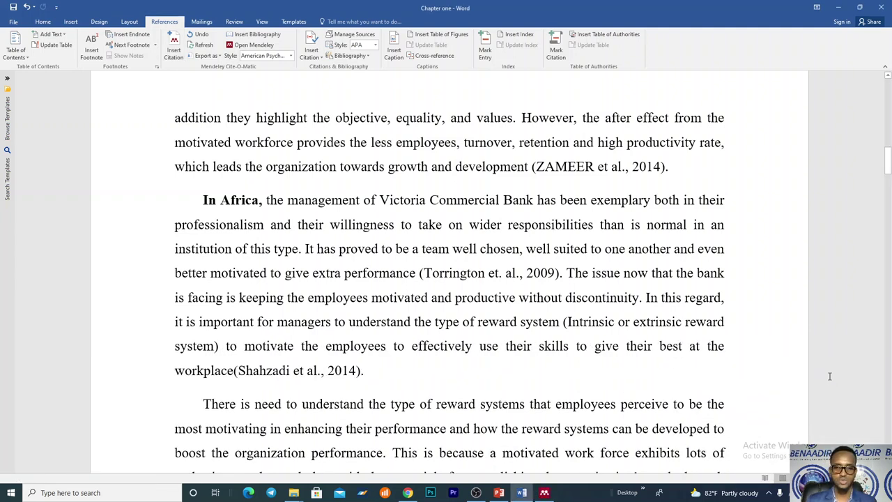
- Check the citation closing the first In Africa paragraph, and highlight its matching "Impact of Employee Motivation on Employee Performance" entry in the bibliography
click(263, 369)
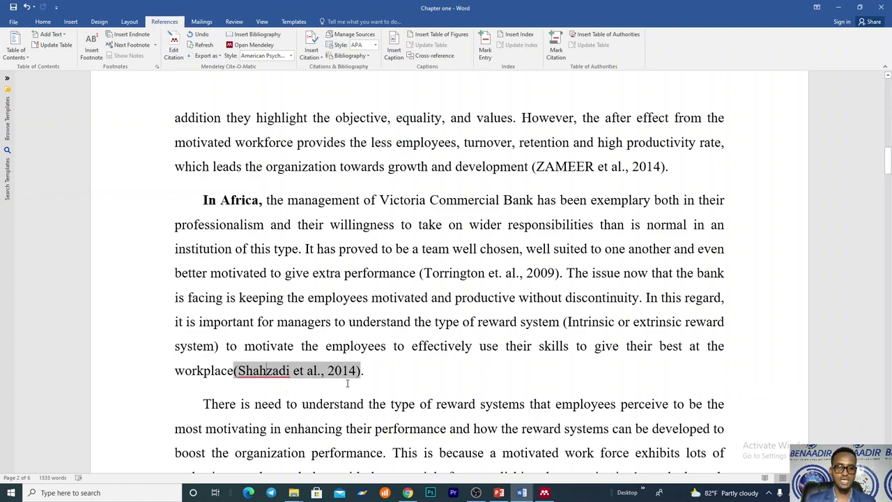
drag(369, 375, 176, 370)
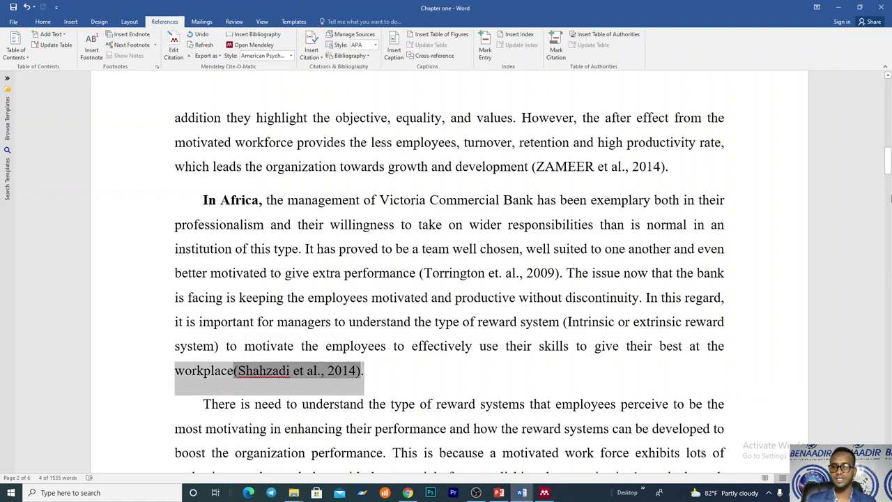
drag(887, 167, 887, 434)
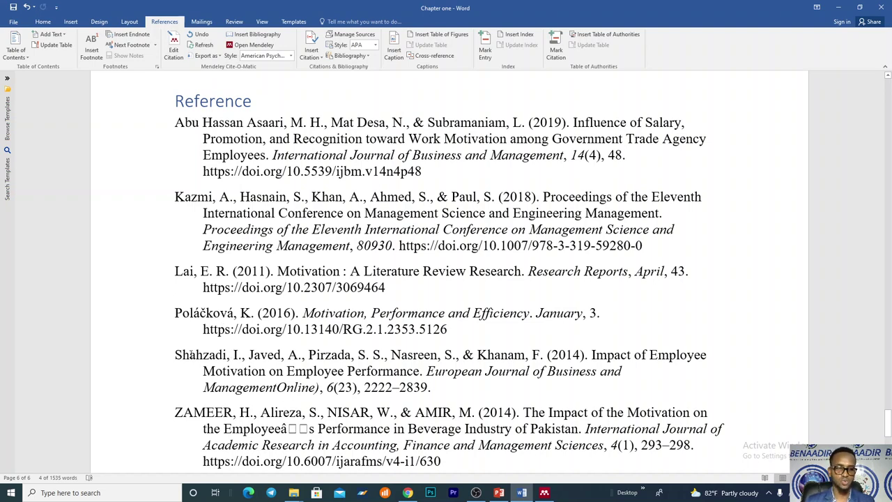
mouse_move(189, 354)
mouse_down()
mouse_move(390, 370)
mouse_move(481, 398)
mouse_up()
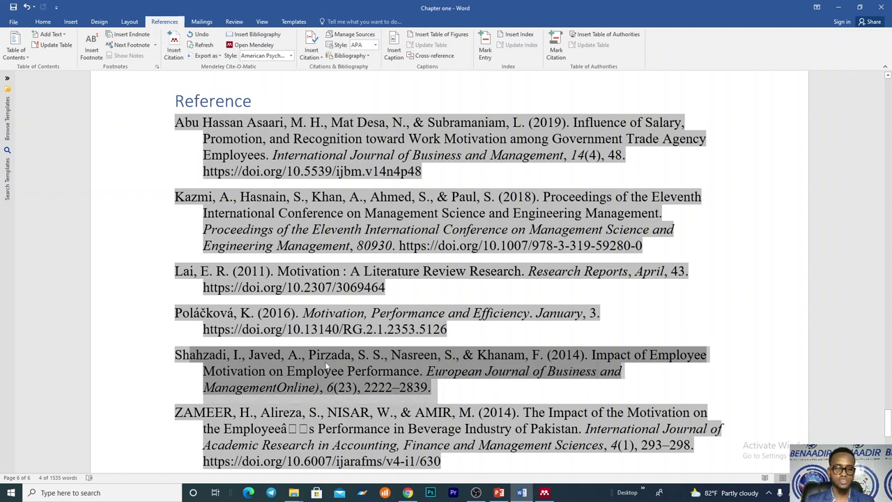
scroll(327, 368, down, 3)
scroll(185, 251, up, 2)
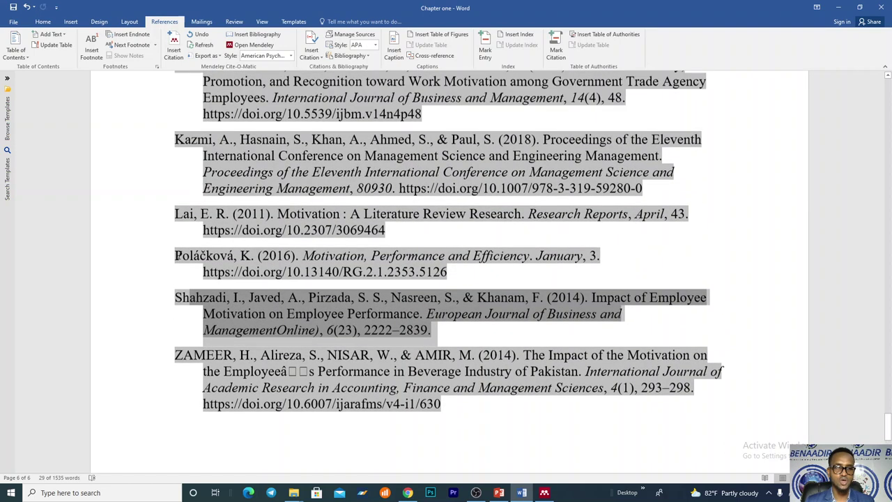
scroll(178, 256, up, 1)
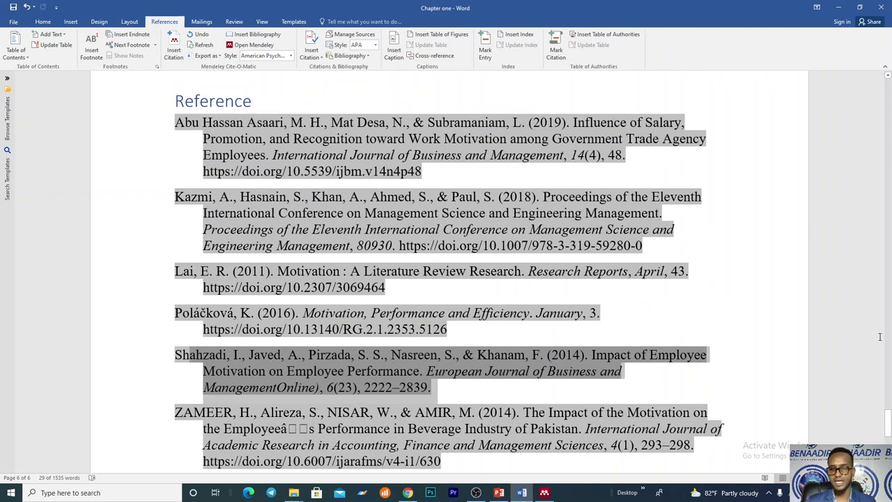
- Go to the end of the second In Africa paragraph and add a space before its final period
drag(888, 428, 887, 108)
scroll(341, 233, down, 10)
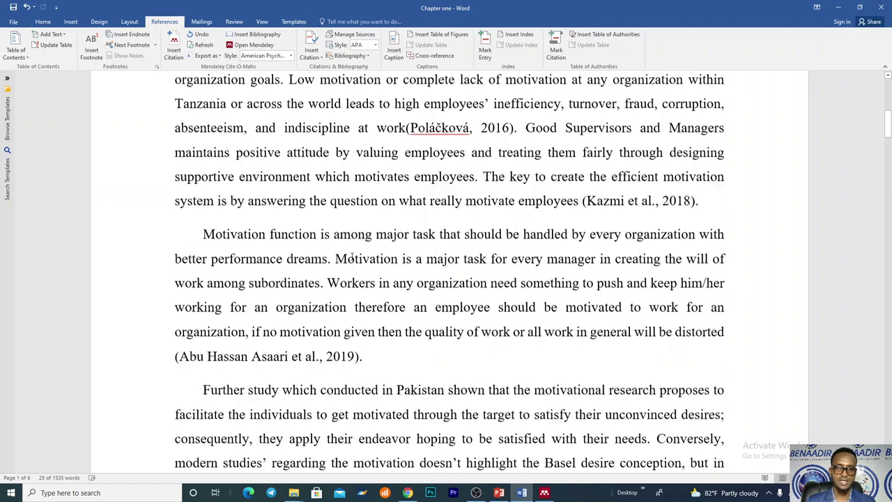
scroll(362, 278, down, 5)
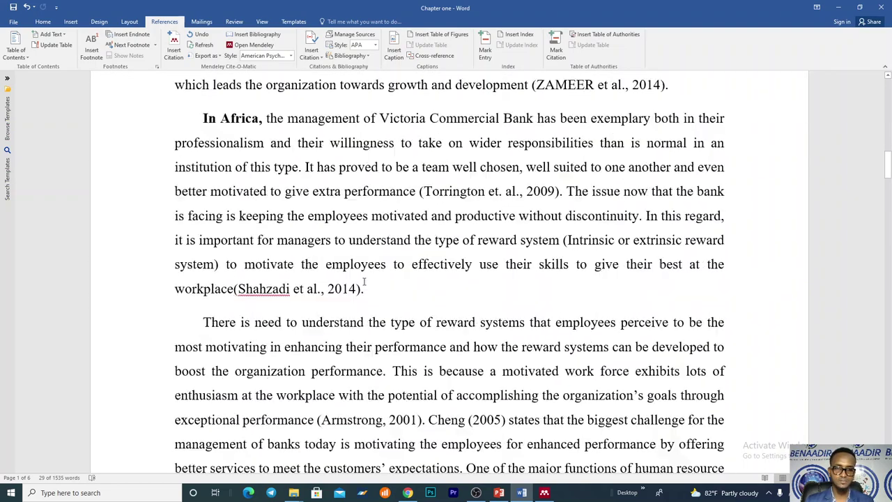
scroll(386, 298, down, 2)
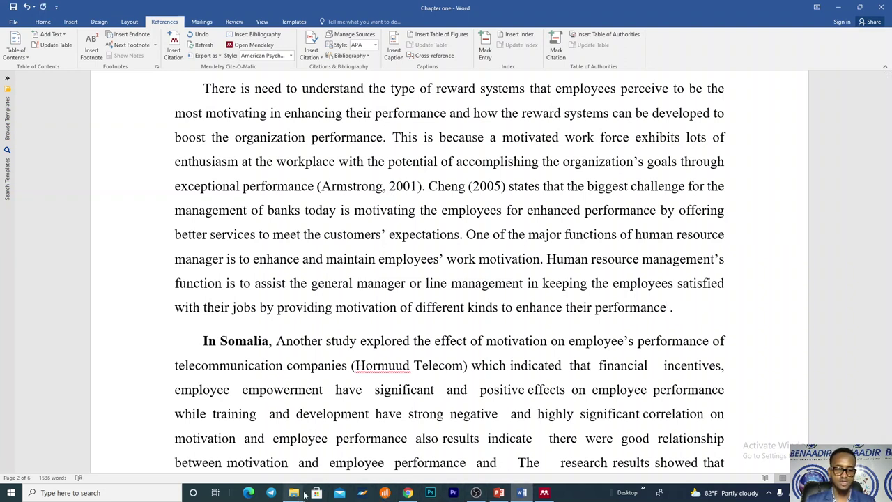
- Switch to File Explorer, open the Stm 2 folder under In Africa, and import its PDF into the Mendeley library
mouse_move(300, 493)
click(283, 444)
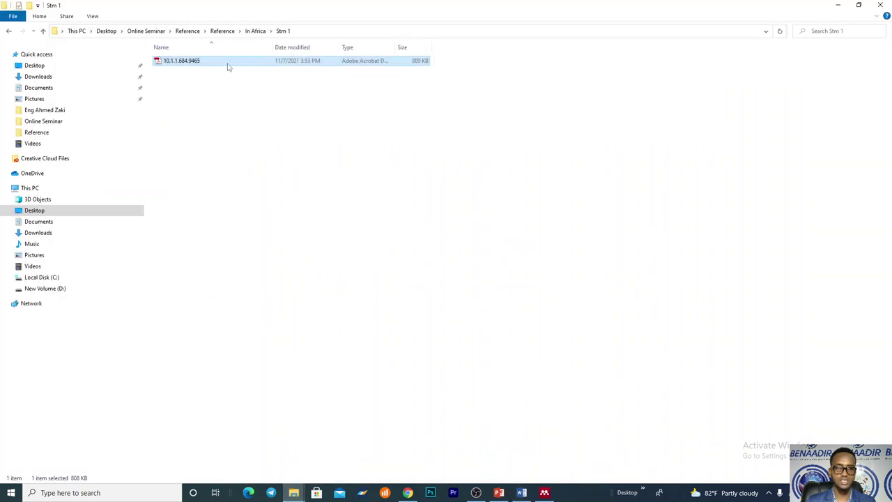
click(252, 30)
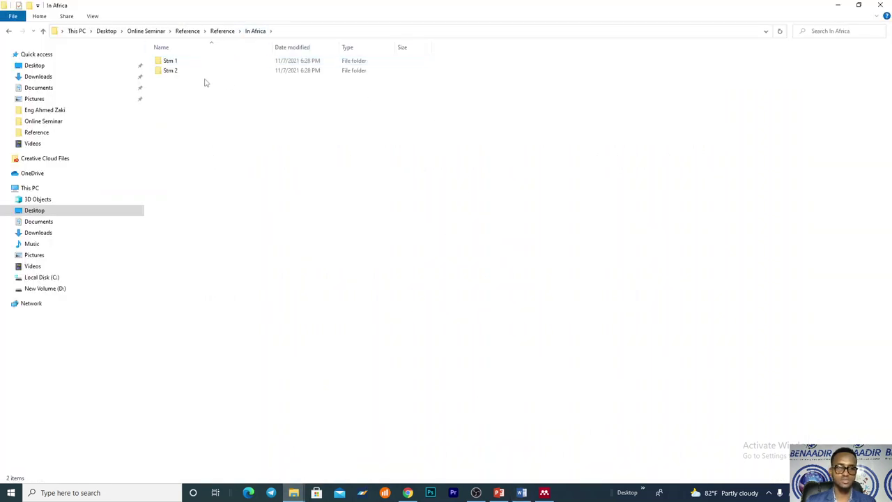
click(180, 73)
double_click(177, 72)
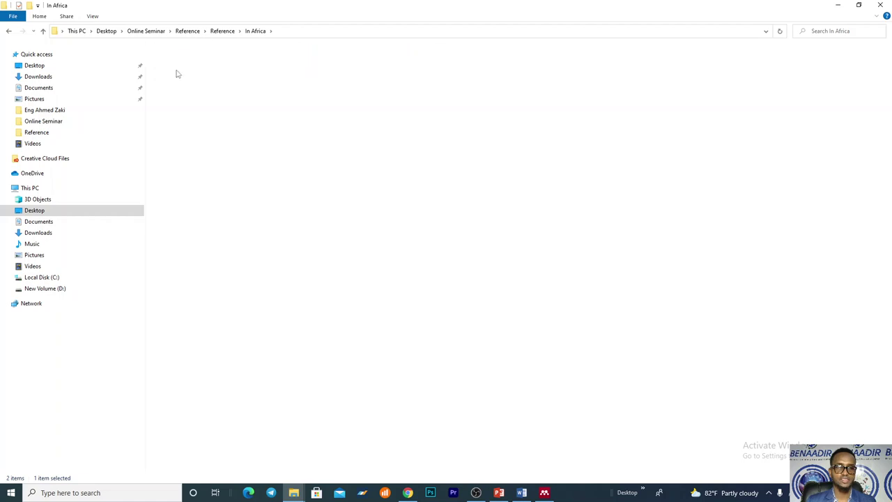
click(195, 64)
drag(200, 64, 370, 259)
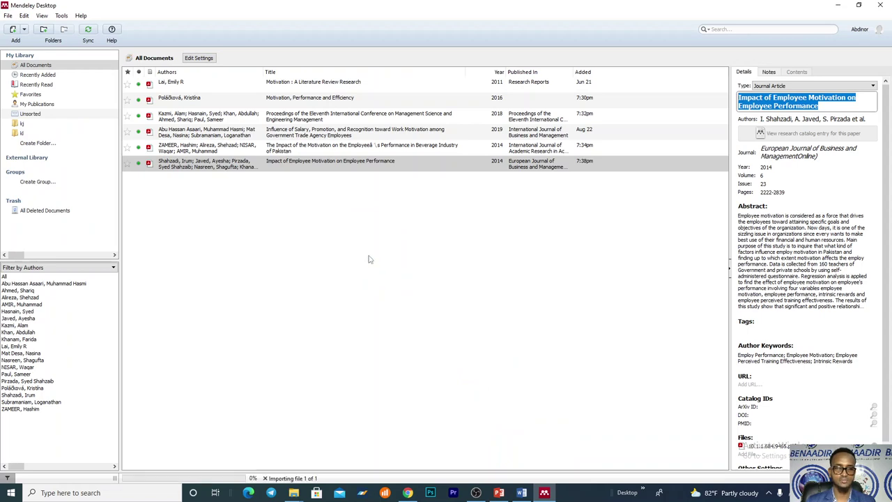
- Copy the title "Influence of Employee Motivation on Performance in Selected Research Institutions in Nairobi City County, Kenya" from the new document's details
click(312, 183)
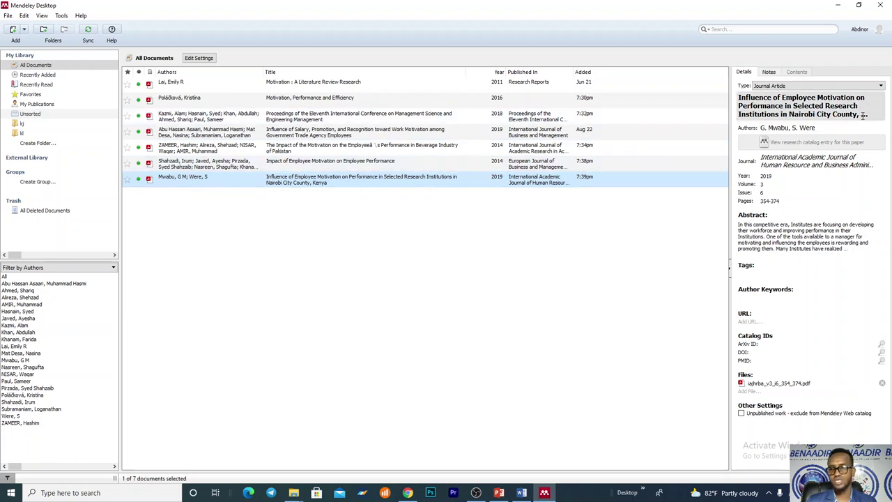
drag(863, 117, 725, 77)
right_click(762, 100)
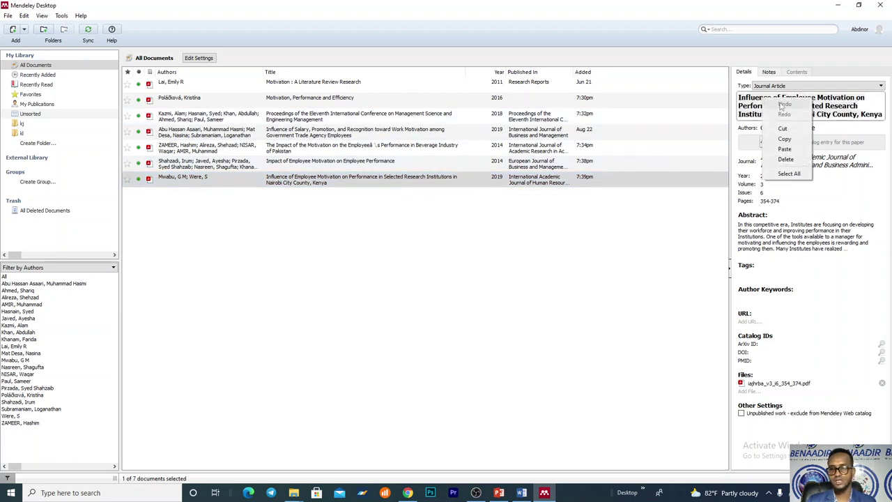
click(784, 139)
- In Word, start a Mendeley citation at the end of the second In Africa paragraph and search the library for the copied title
click(522, 492)
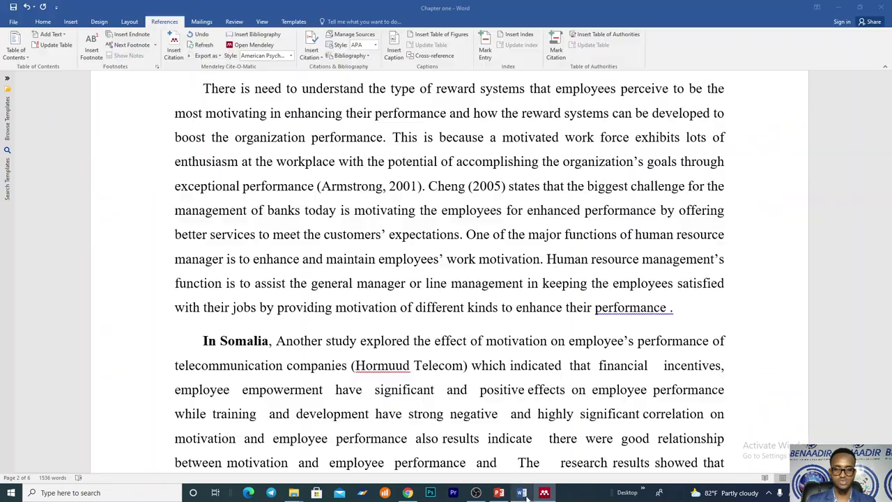
scroll(670, 293, down, 1)
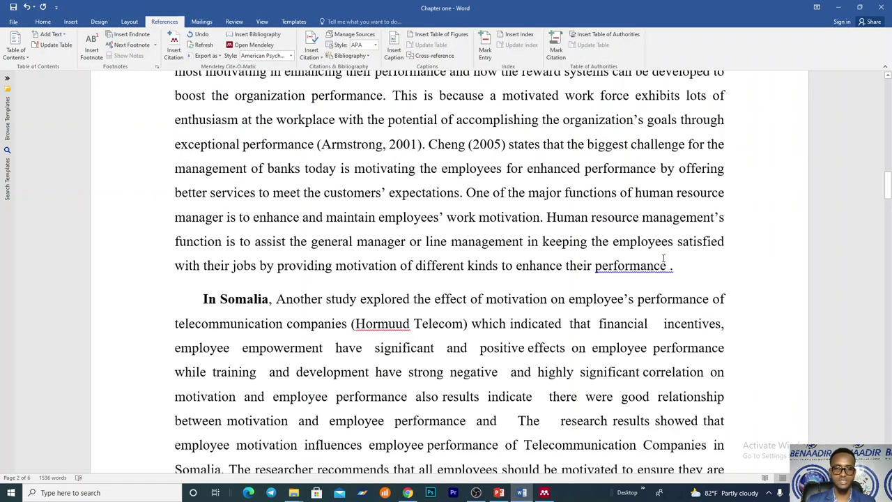
click(174, 48)
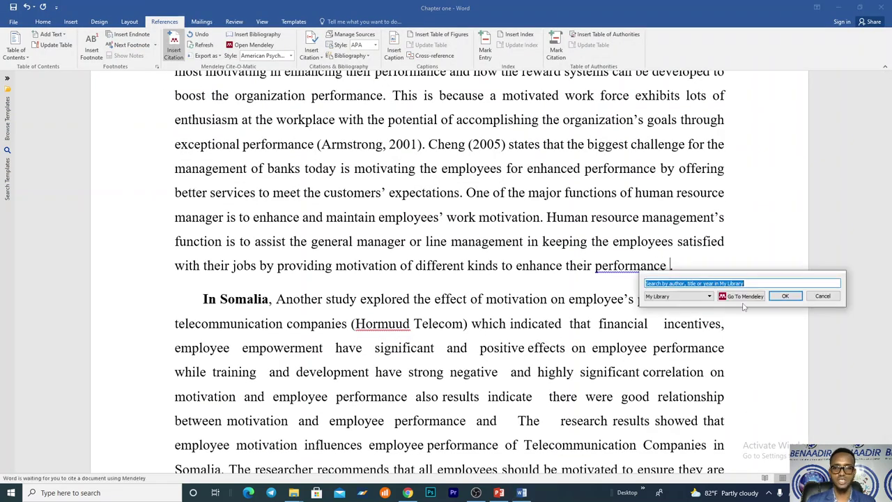
right_click(744, 283)
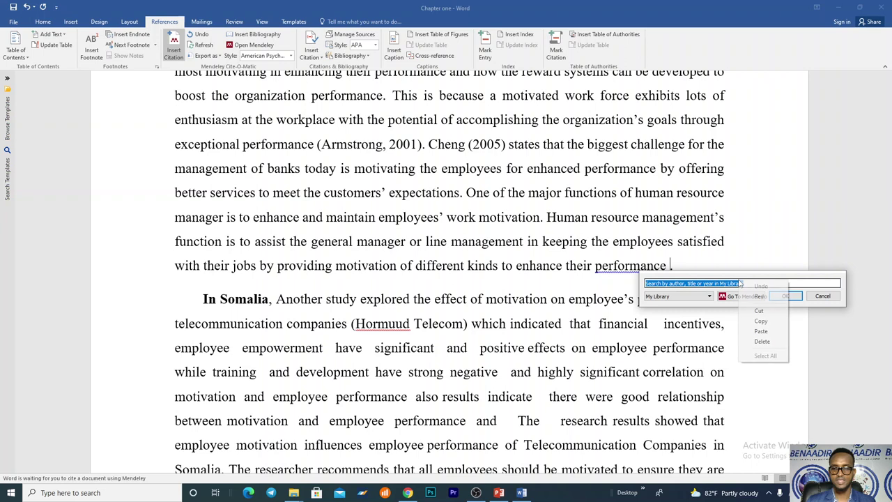
click(761, 331)
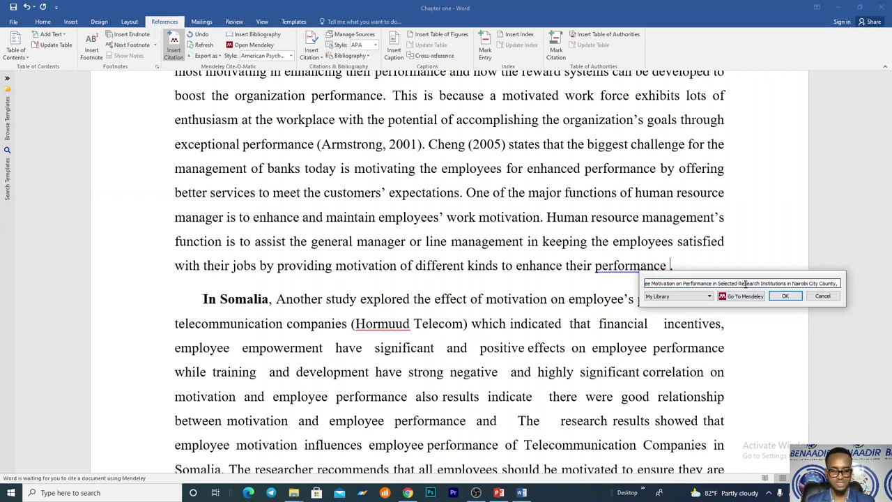
key(ctrl+a)
click(746, 284)
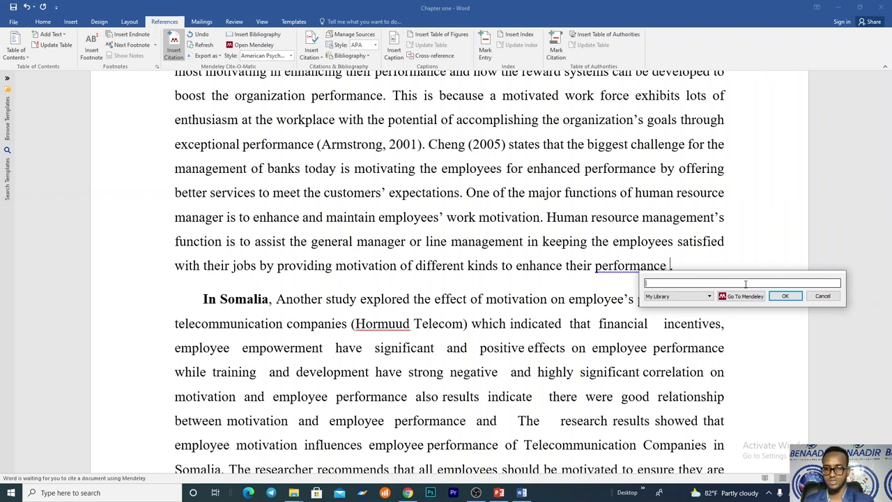
right_click(745, 284)
click(784, 342)
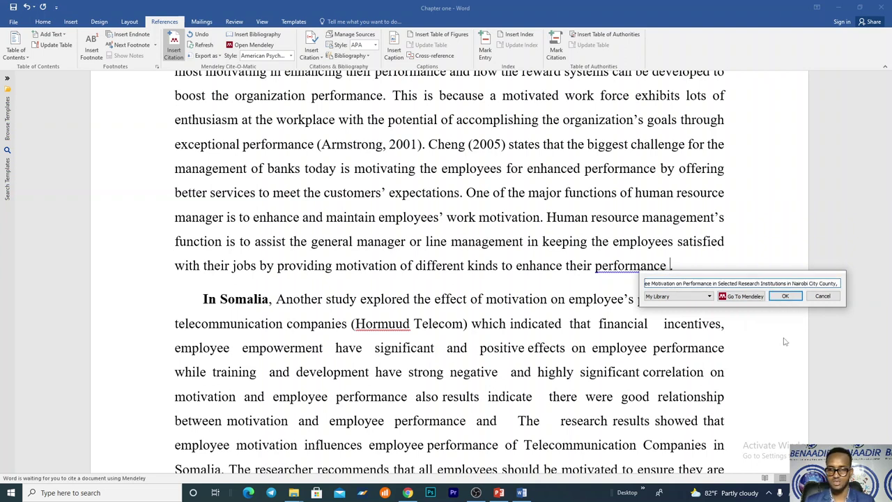
- Trim the trailing comma from the search title, and insert the matching 2019 Nairobi City County article as the citation
key(BackSpace)
key(BackSpace)
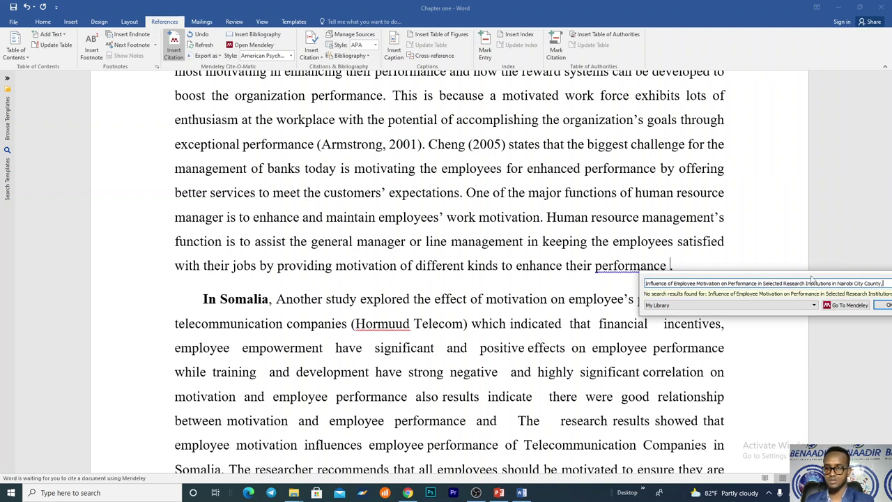
click(775, 315)
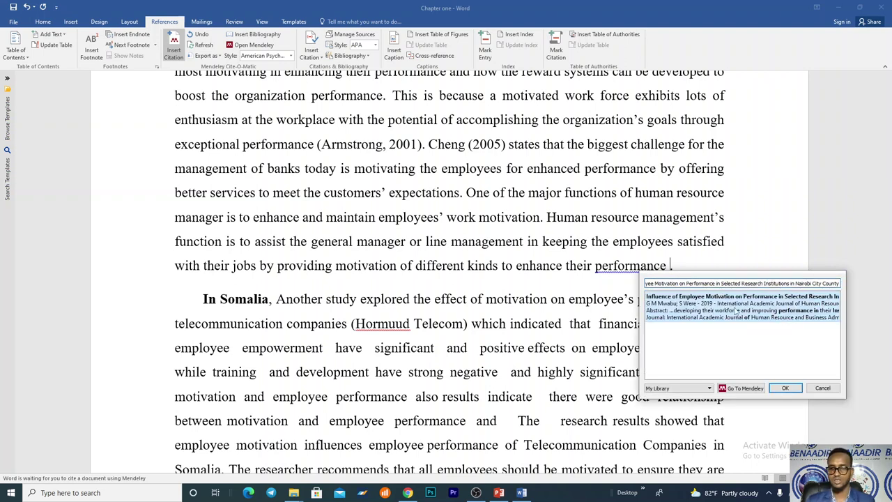
double_click(746, 314)
click(782, 298)
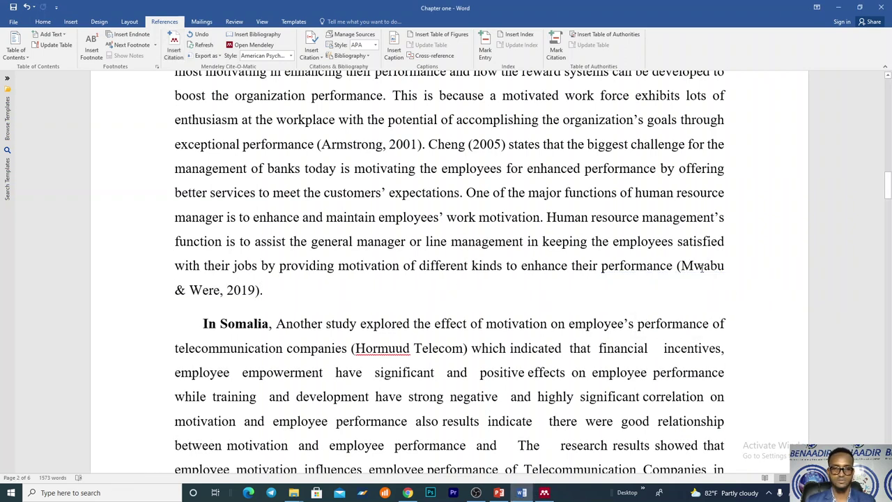
- Check the citation closing the second In Africa paragraph and look for its Nairobi City County entry in the bibliography
click(216, 292)
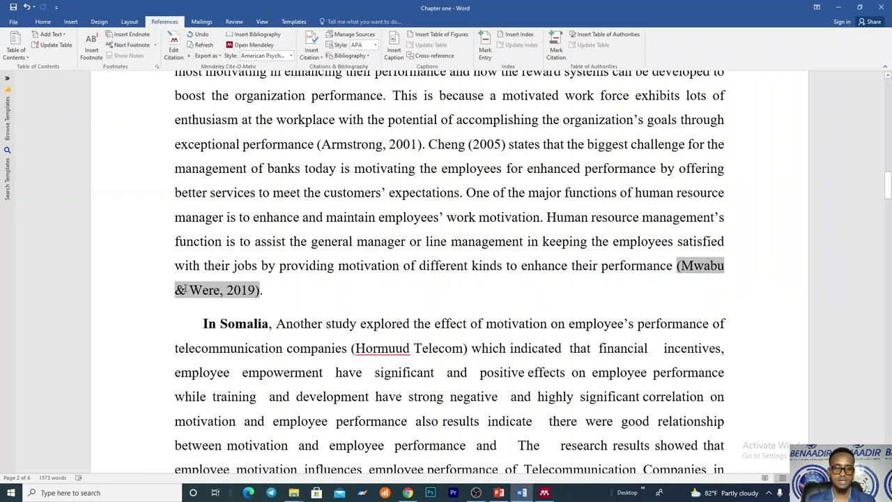
click(286, 295)
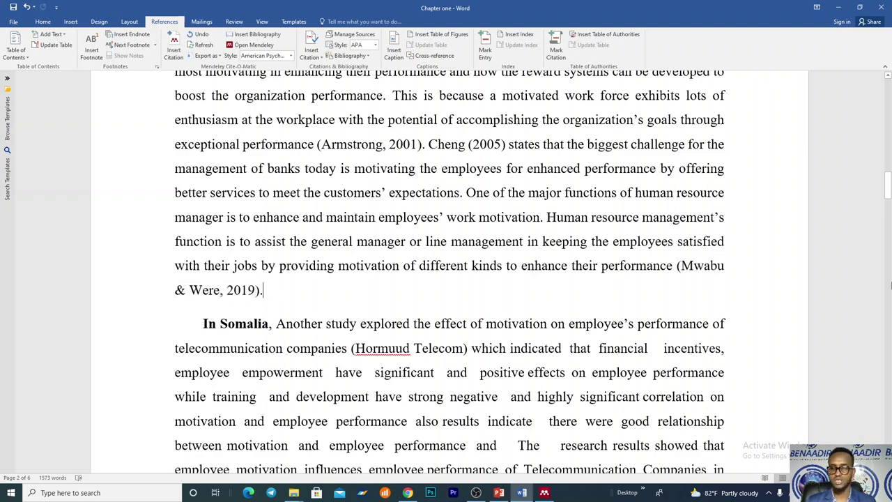
drag(887, 184, 889, 433)
scroll(315, 334, up, 5)
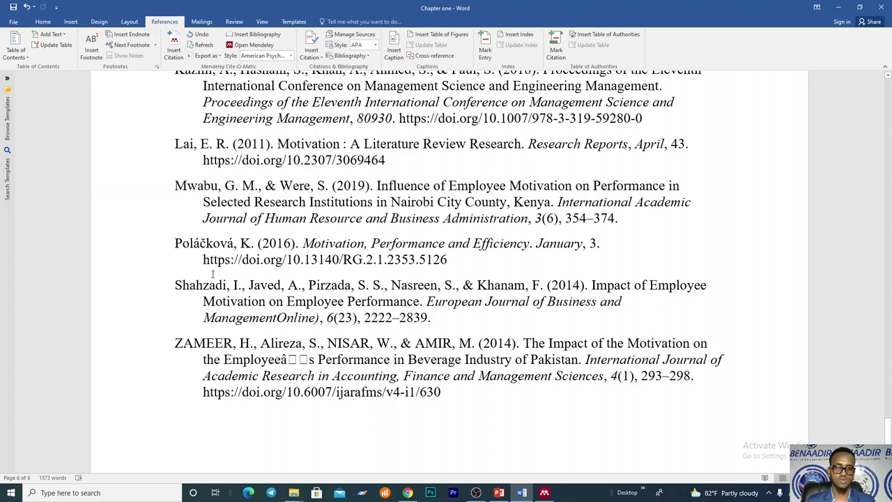
- Examine the Nairobi City County article's authors, year, title and journal in the Reference list against the other bibliography entries
scroll(181, 148, up, 4)
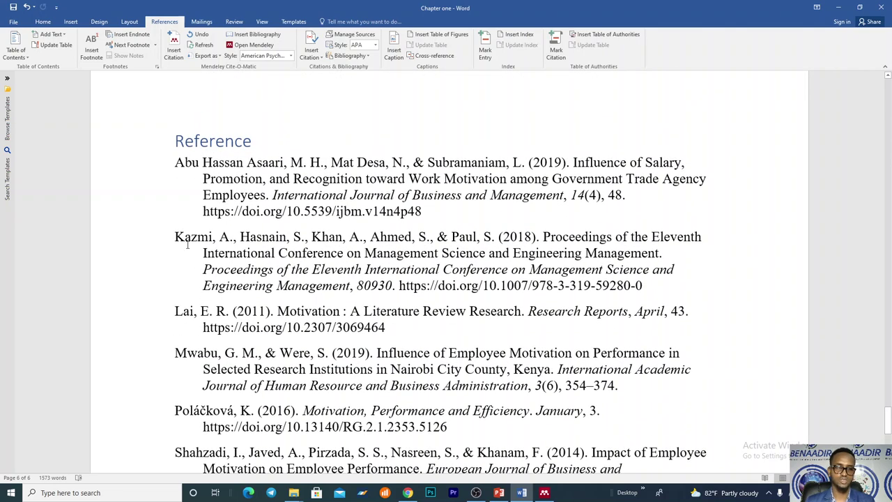
scroll(186, 243, down, 5)
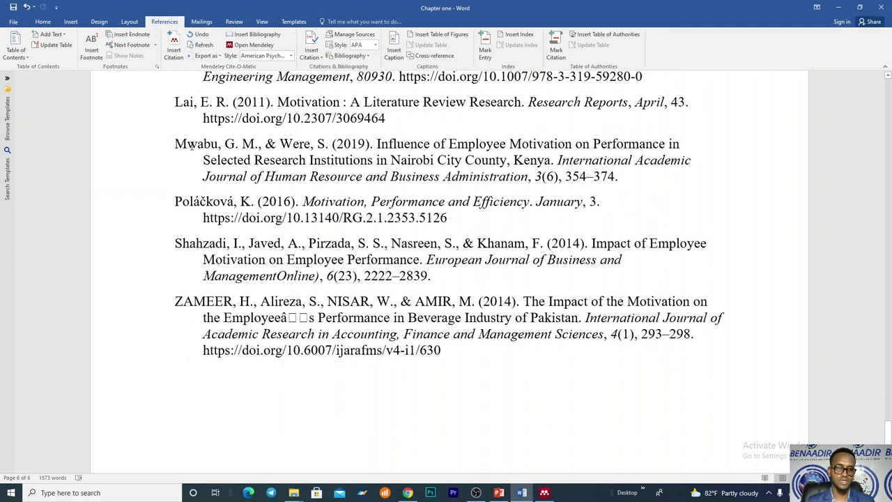
drag(188, 145, 317, 145)
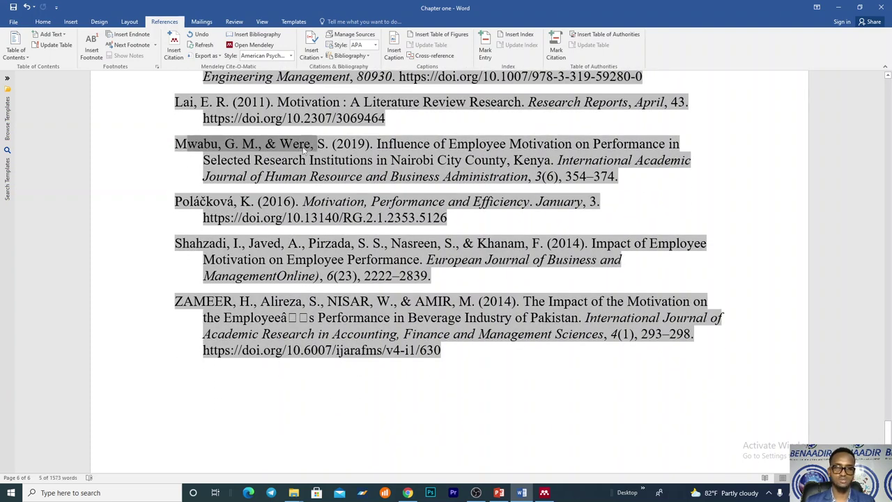
drag(317, 145, 659, 161)
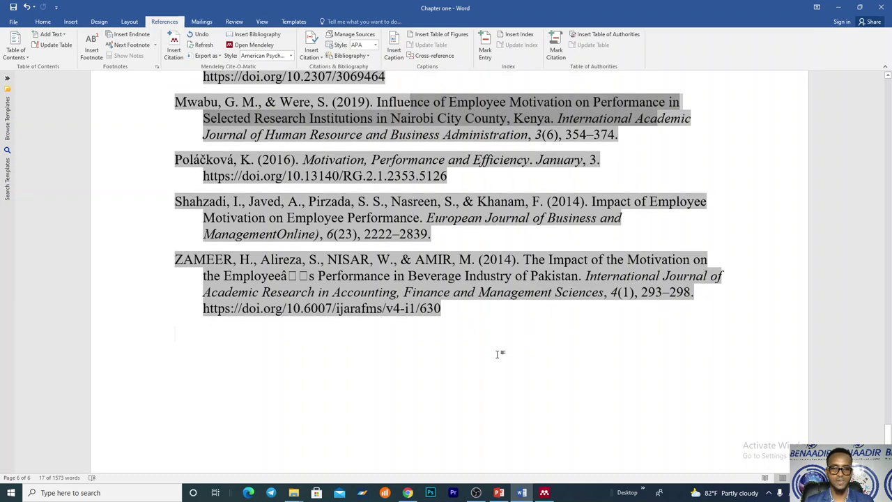
click(498, 355)
click(521, 492)
click(521, 493)
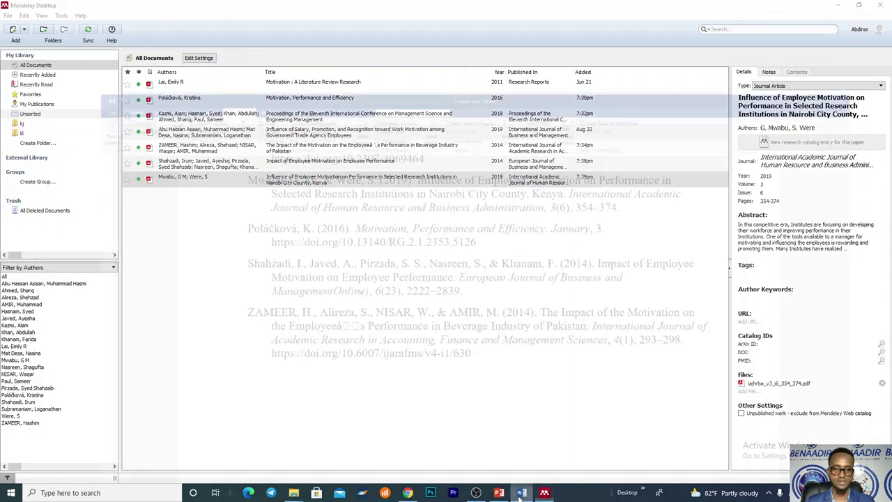
click(516, 494)
click(519, 494)
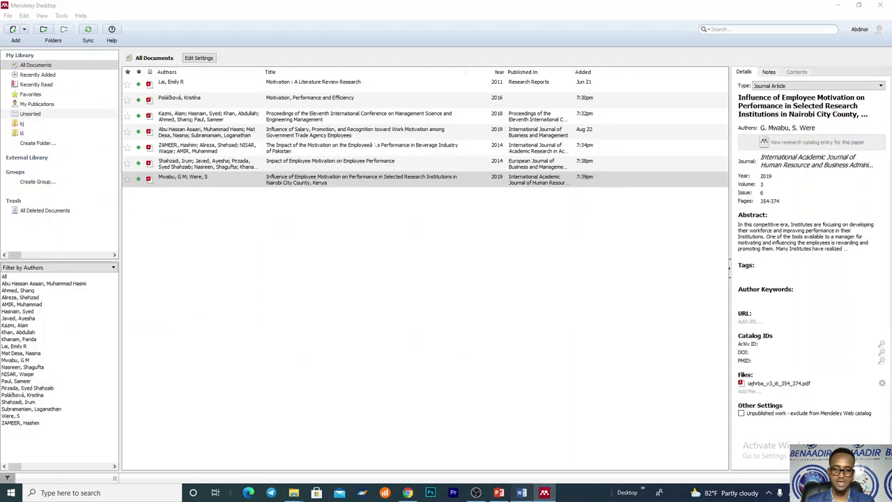
- Look over the Globally and In Africa citations, and place the insertion point before the final period of the In Somalia paragraph
drag(887, 430, 887, 141)
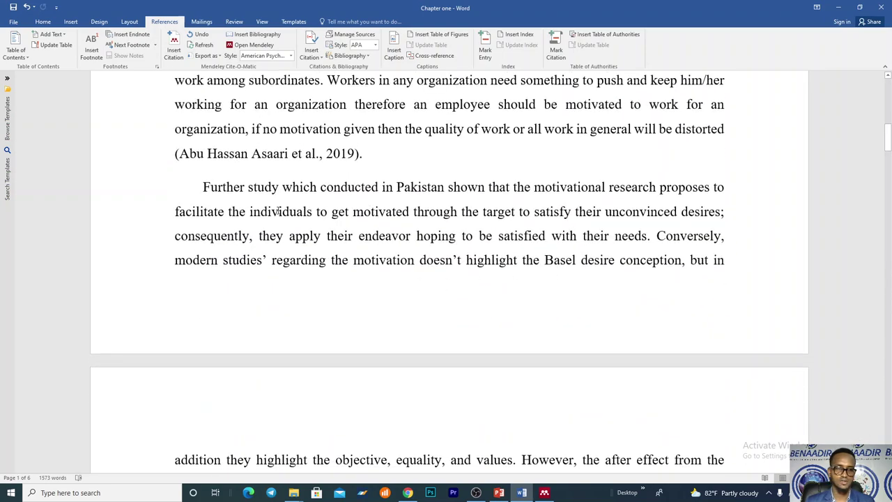
scroll(278, 210, up, 4)
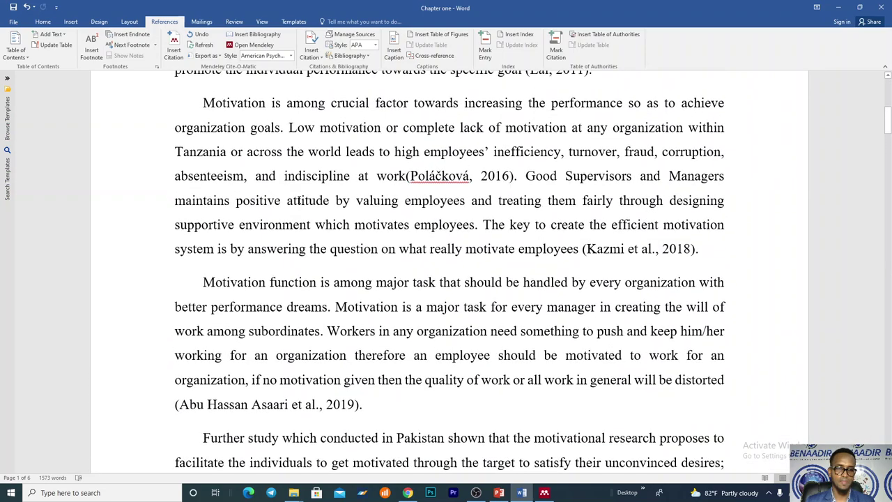
scroll(299, 200, down, 10)
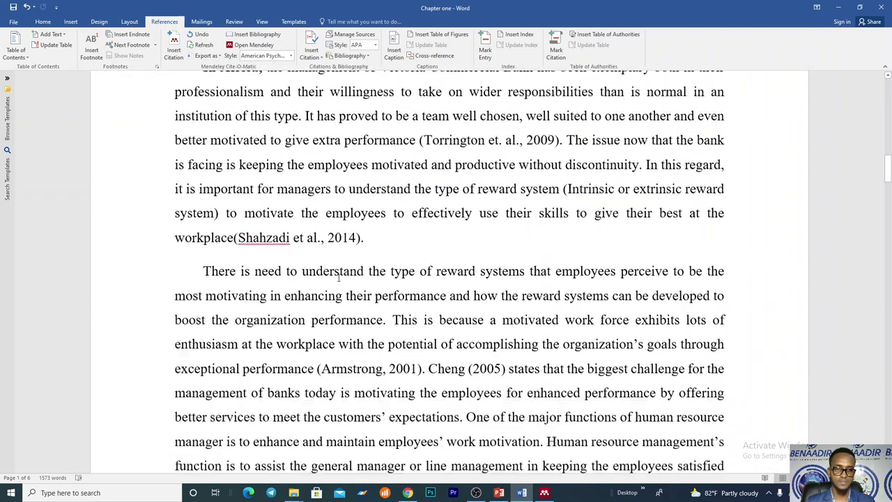
scroll(340, 278, down, 5)
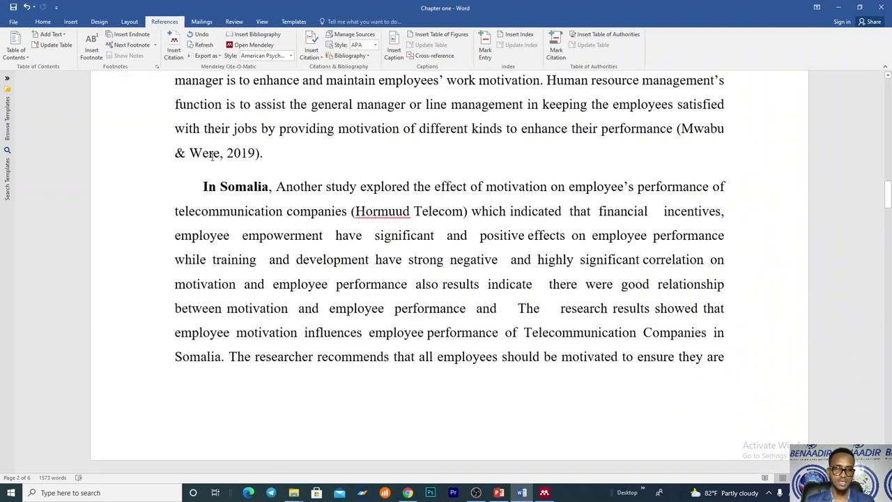
click(211, 156)
scroll(492, 373, down, 3)
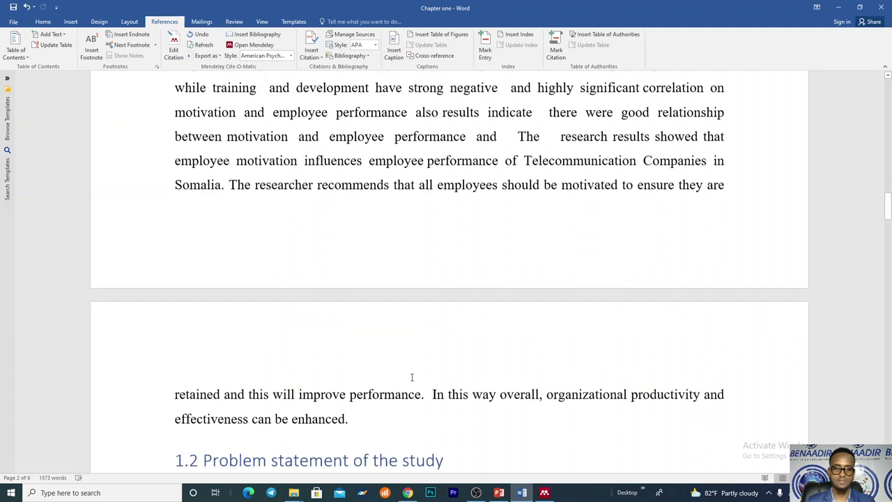
scroll(412, 377, down, 1)
click(345, 383)
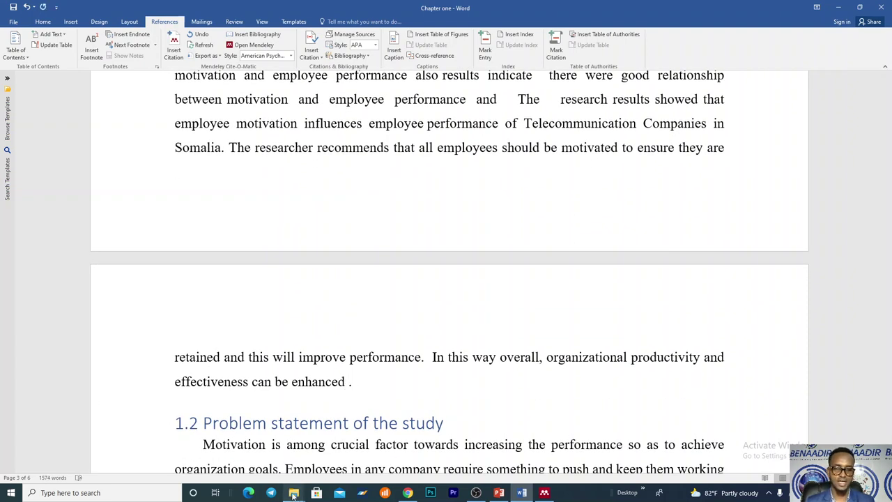
- Switch to File Explorer, find the PDF 11030 in the Insomalia folder under Reference, and import it into the Mendeley library
mouse_move(293, 492)
click(279, 453)
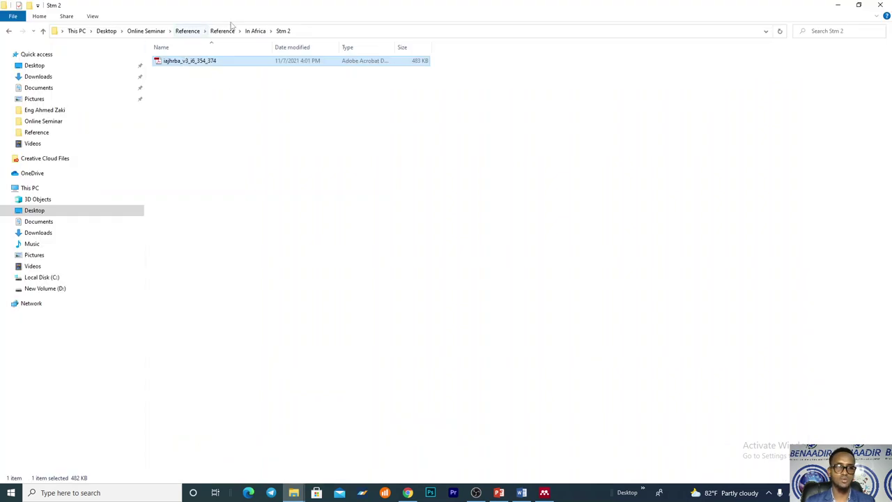
click(255, 31)
click(217, 32)
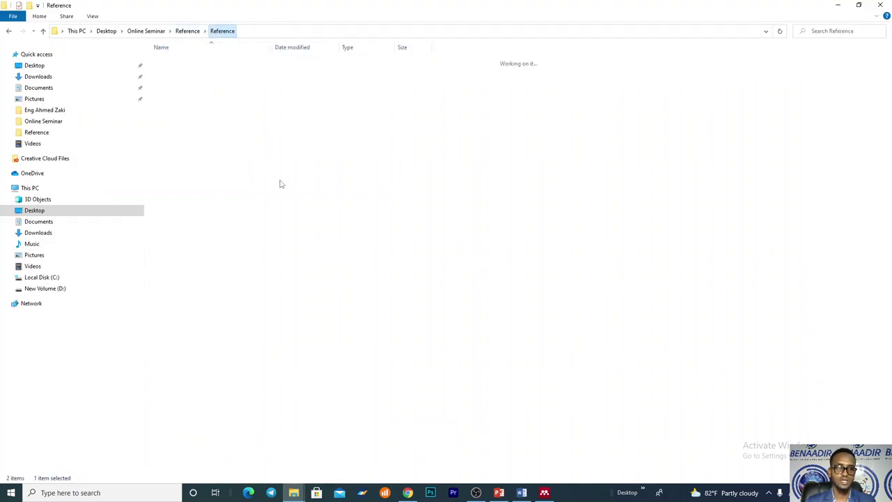
double_click(190, 81)
click(205, 63)
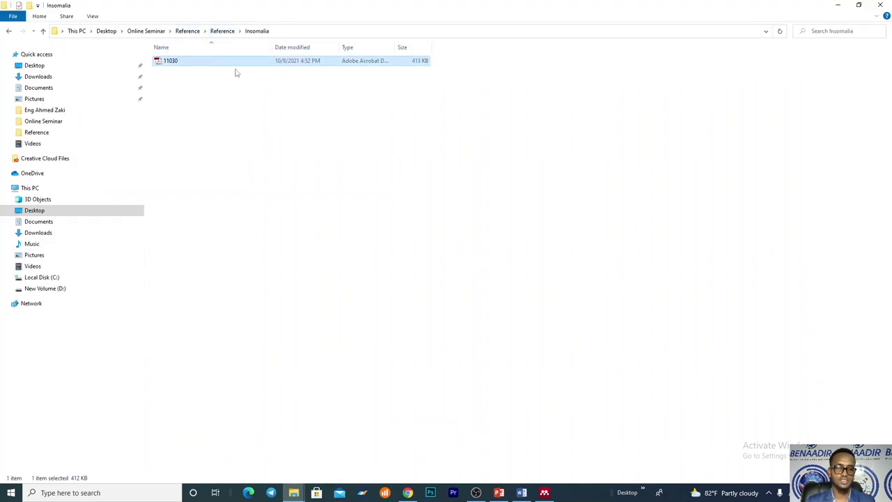
drag(255, 60, 384, 255)
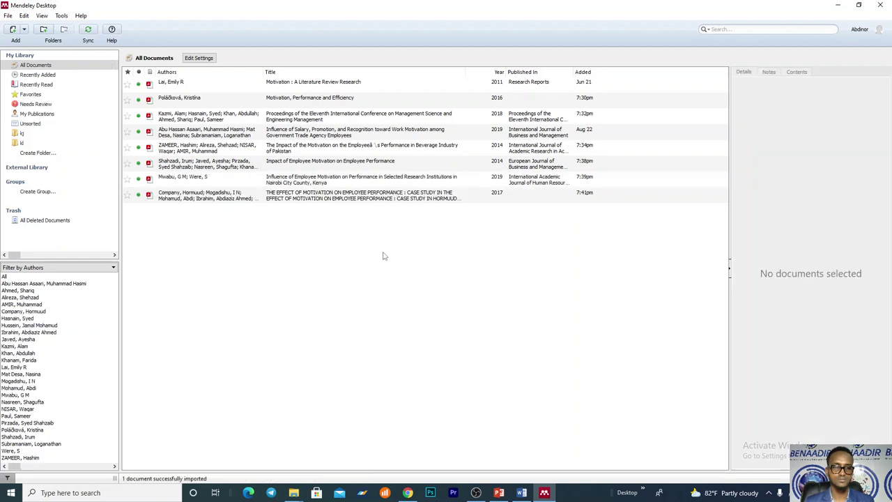
- Copy the title "The effect of motivation on employee performance: Case study in Hormuud company in Mogadishu Somalia" from the new document's details
click(301, 198)
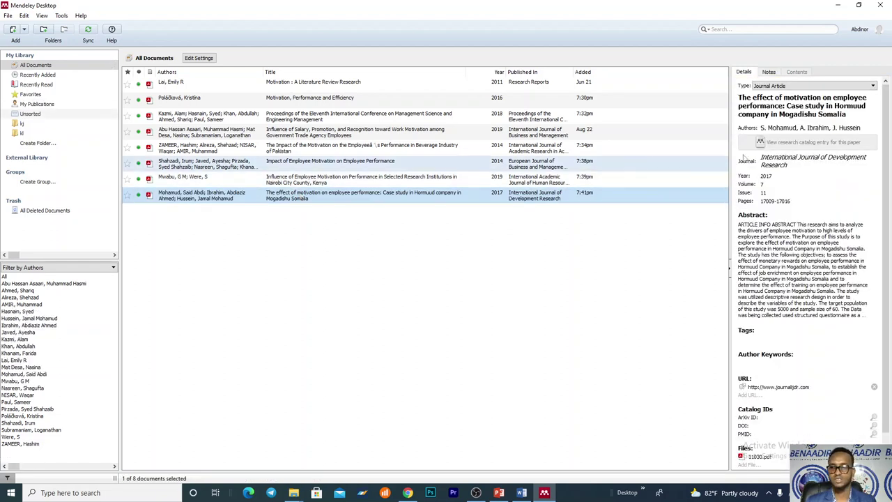
right_click(784, 104)
click(798, 144)
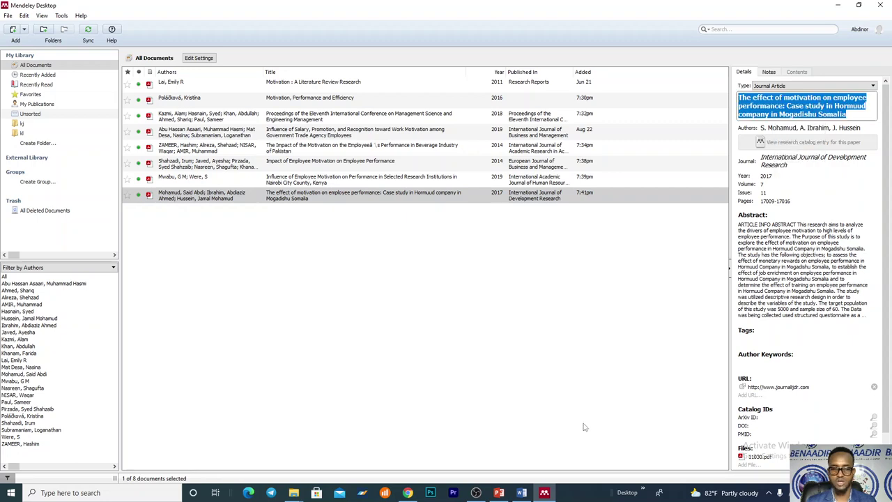
- In Word, search the Mendeley library for the copied title and insert the matching 2017 Hormuud article as the In Somalia paragraph's citation
click(521, 493)
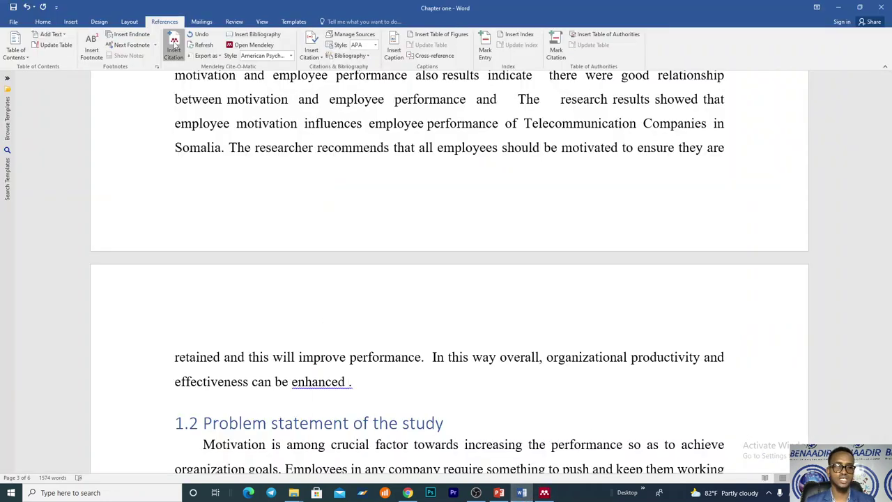
click(175, 45)
right_click(440, 397)
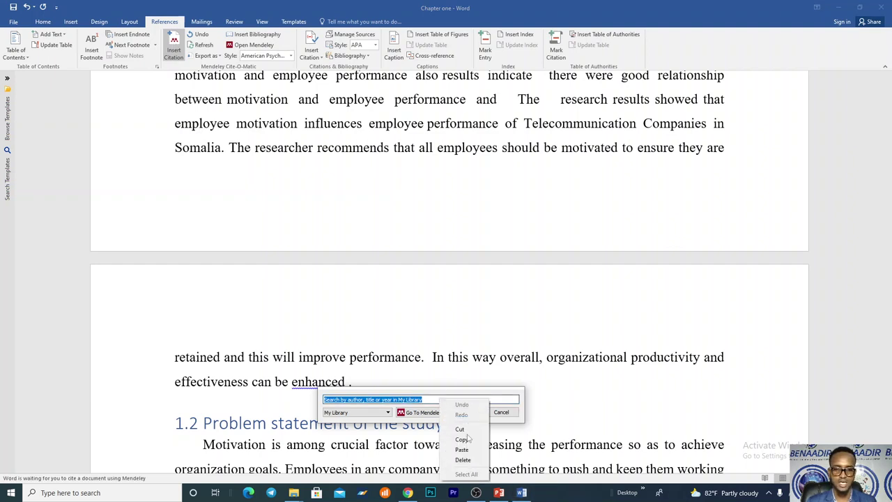
click(469, 449)
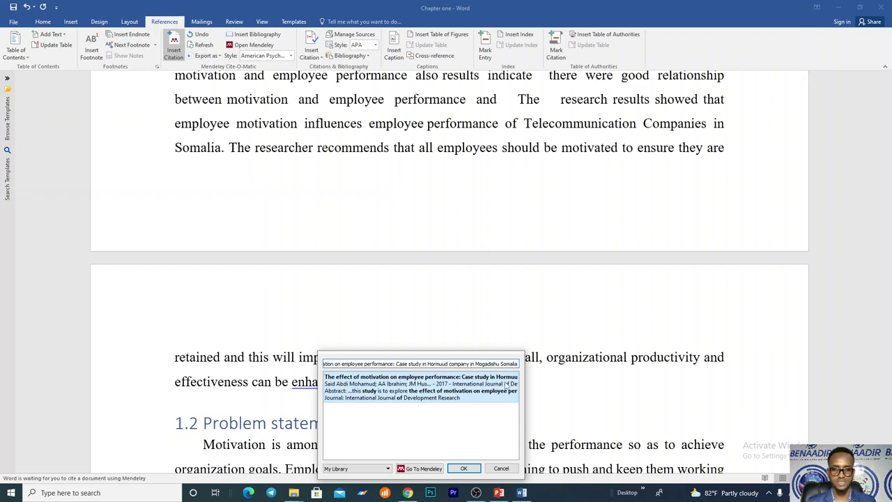
click(445, 387)
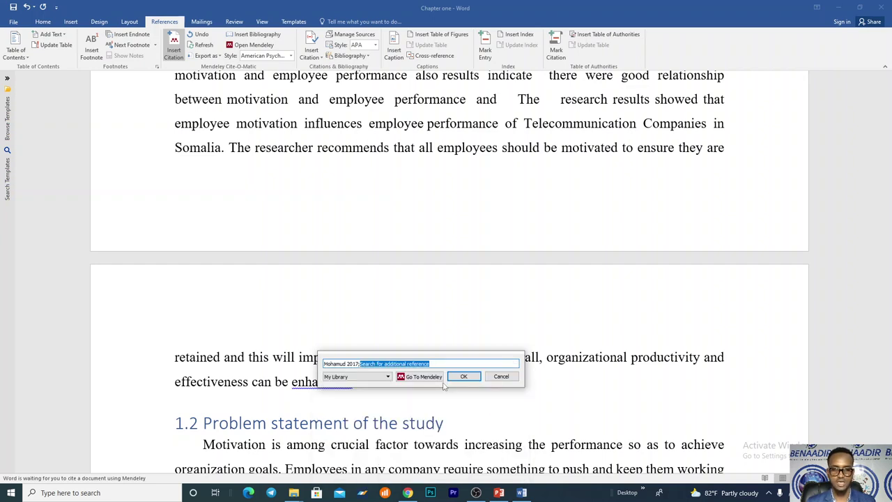
click(461, 375)
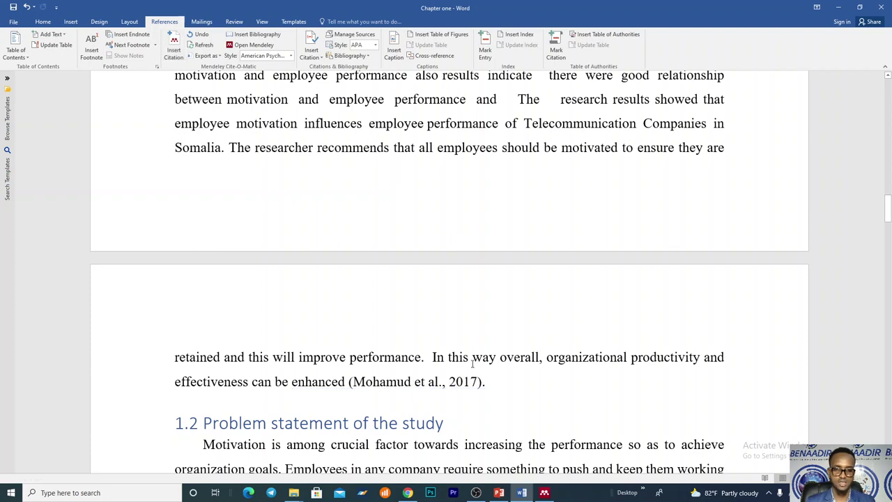
- Check the citation closing the In Somalia paragraph and examine its 2017 Hormuud entry in the Reference list
click(416, 376)
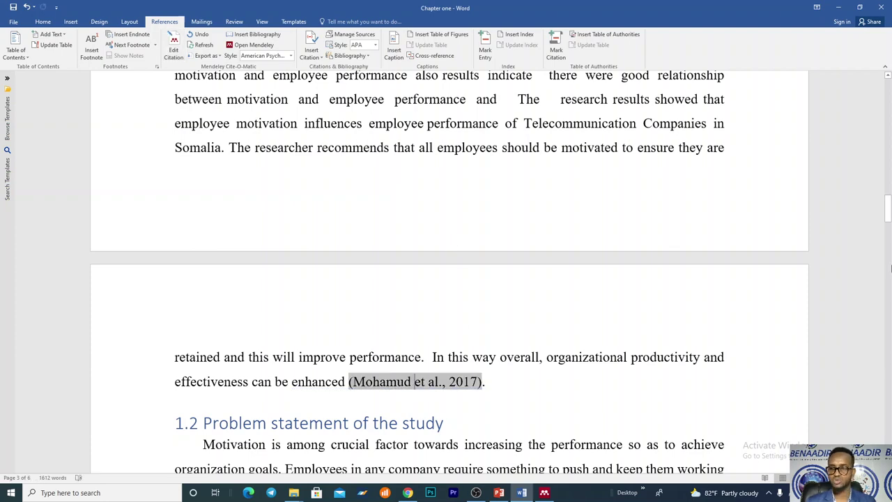
drag(888, 209, 890, 438)
scroll(369, 285, up, 3)
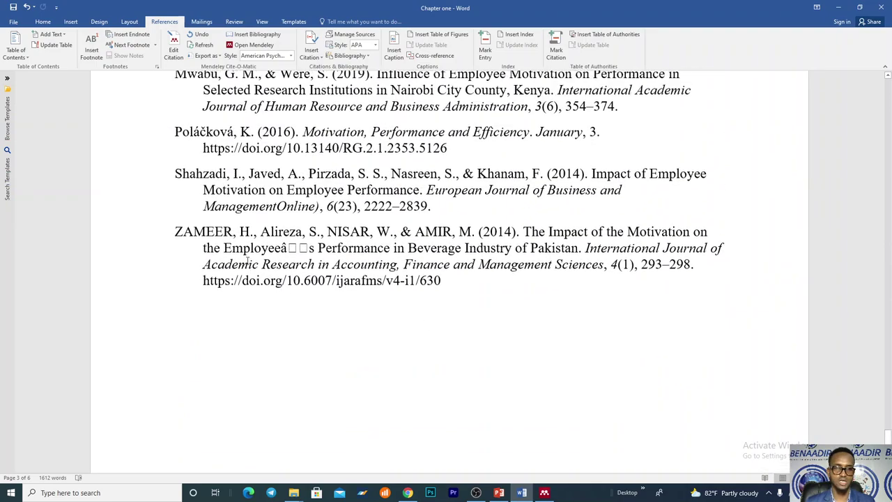
scroll(247, 260, up, 5)
drag(202, 232, 484, 235)
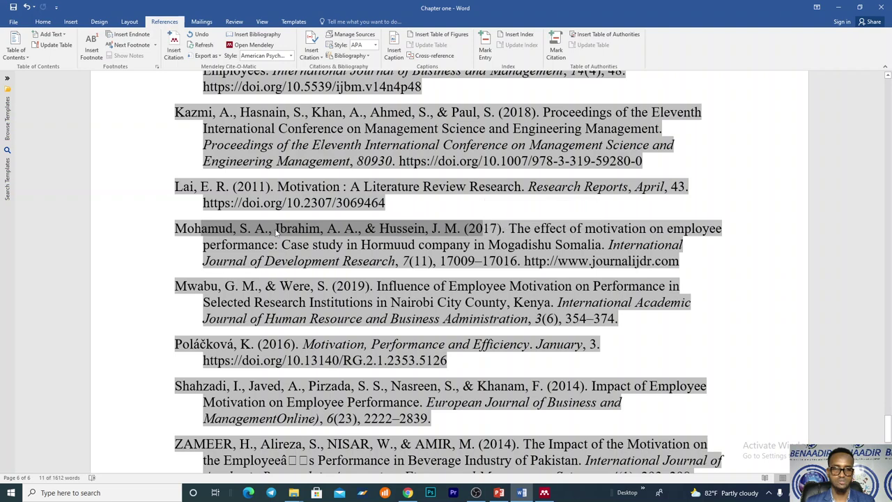
scroll(267, 227, up, 2)
scroll(267, 227, up, 2)
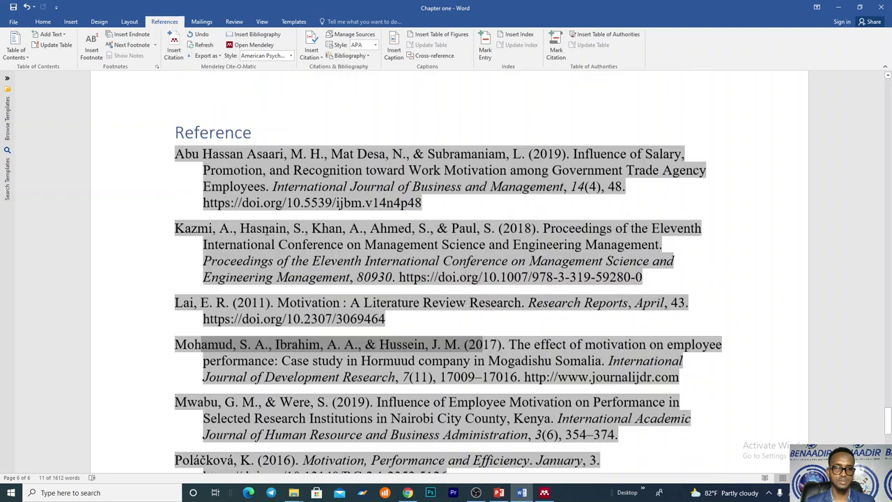
scroll(195, 253, down, 3)
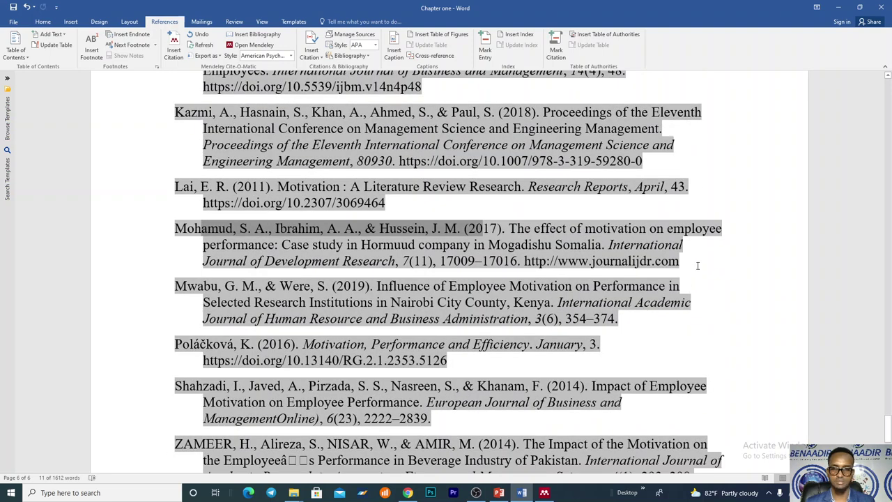
drag(697, 265, 176, 227)
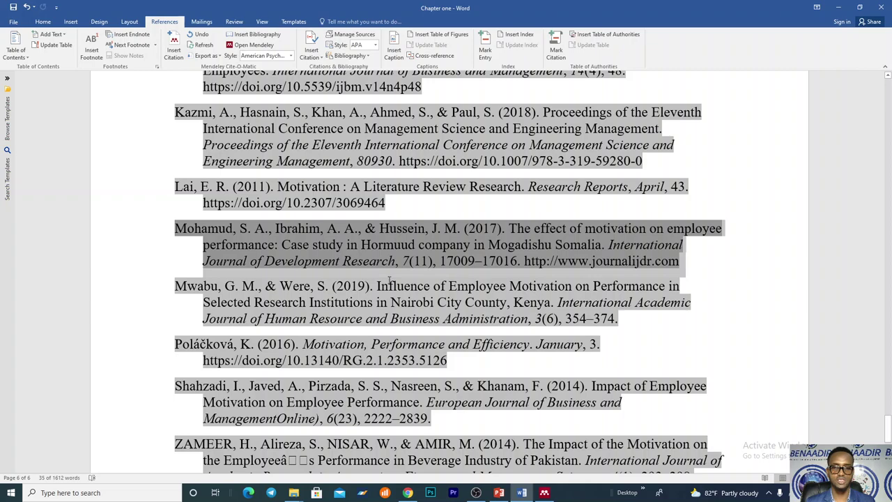
scroll(421, 301, down, 3)
click(416, 368)
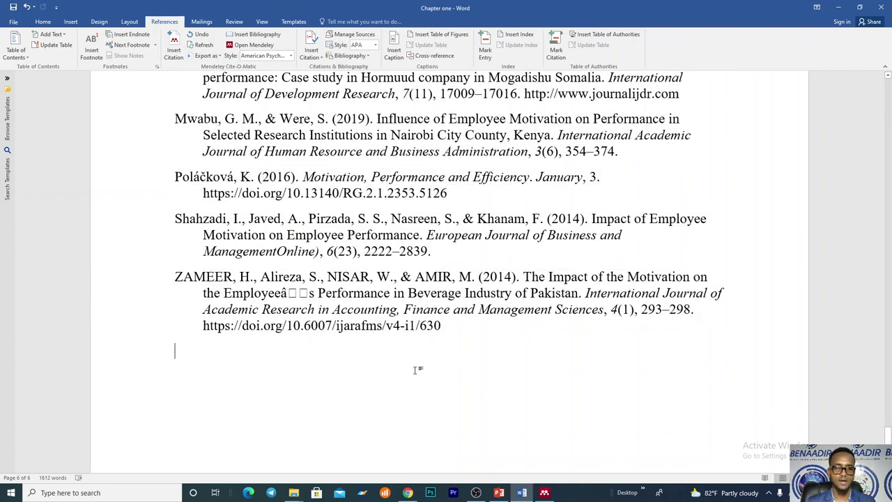
- Delete the empty lines above the Reference heading on the bibliography page
scroll(461, 339, up, 6)
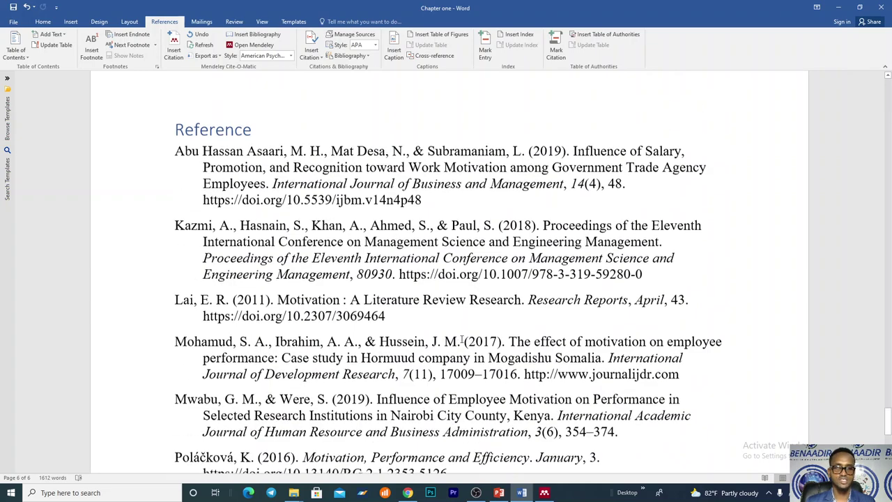
scroll(462, 339, down, 1)
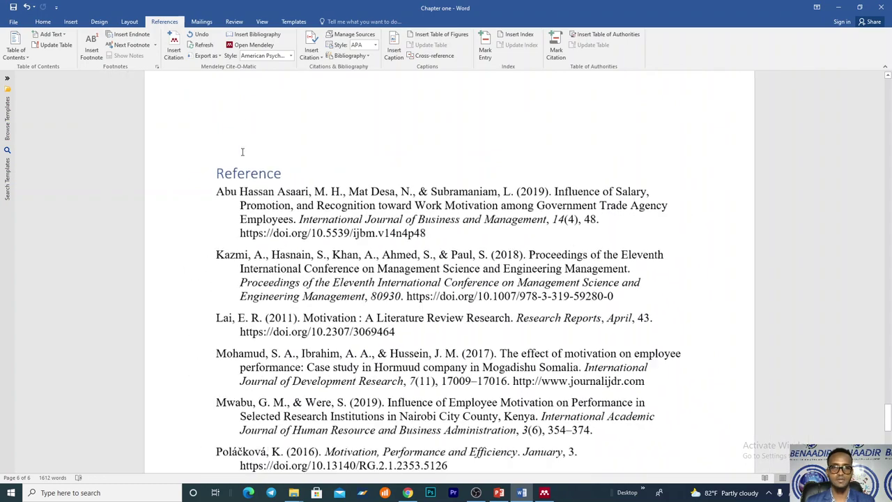
click(248, 118)
scroll(265, 129, down, 1)
key(BackSpace)
key(BackSpace)
key(BackSpace)
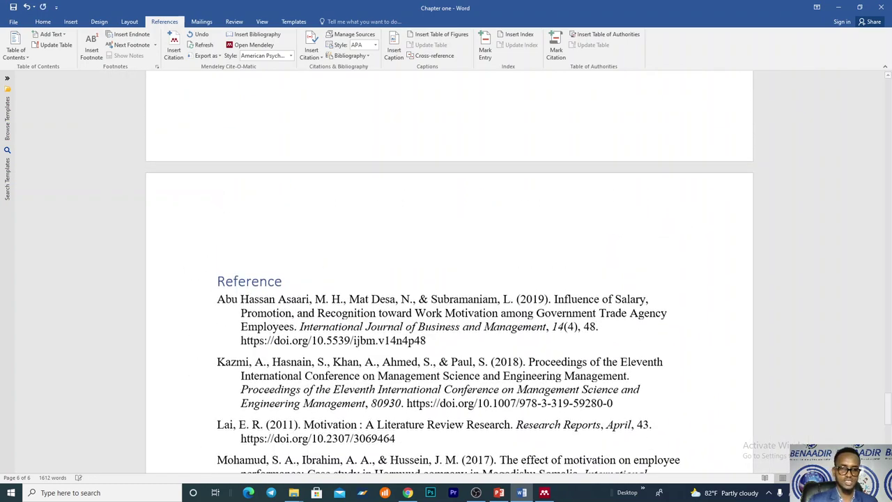
key(BackSpace)
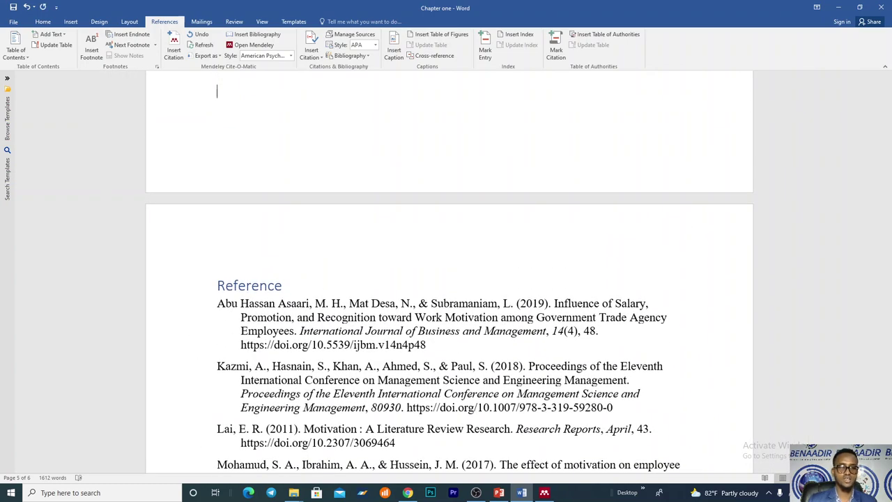
- Review the whole bibliography under the Reference heading from the first entry to the last
scroll(332, 325, down, 5)
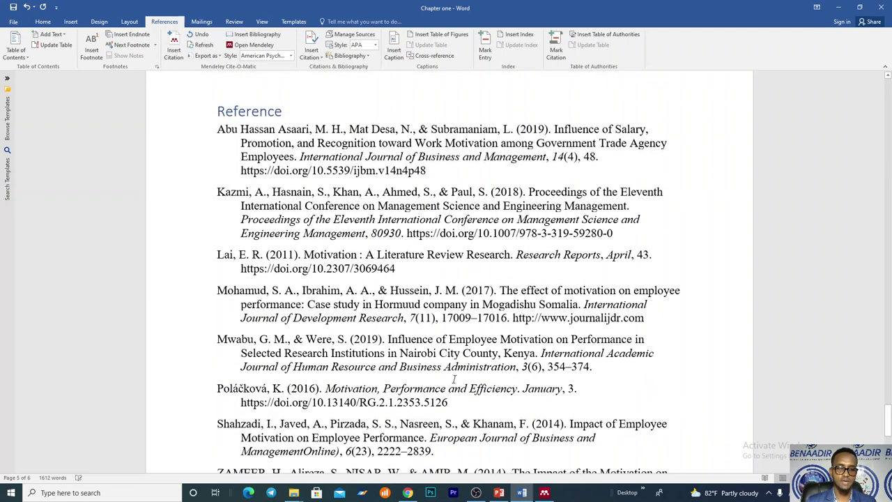
scroll(454, 379, down, 2)
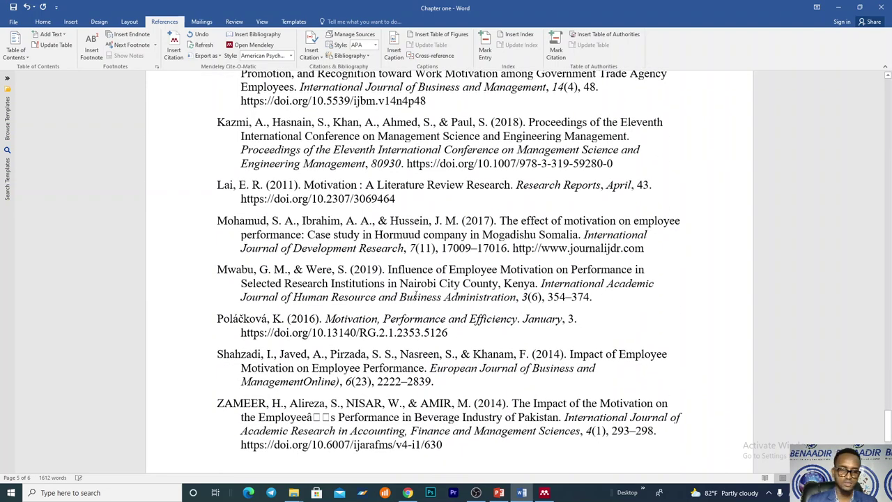
scroll(416, 295, down, 2)
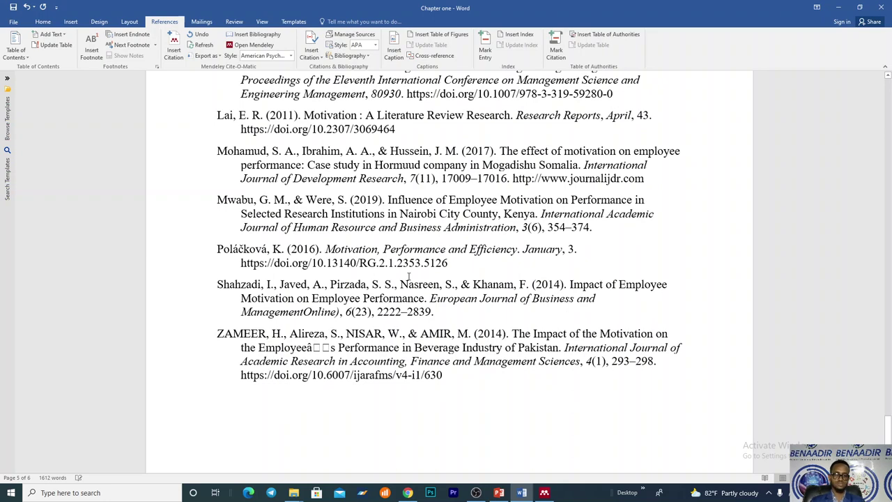
click(471, 388)
scroll(320, 256, up, 4)
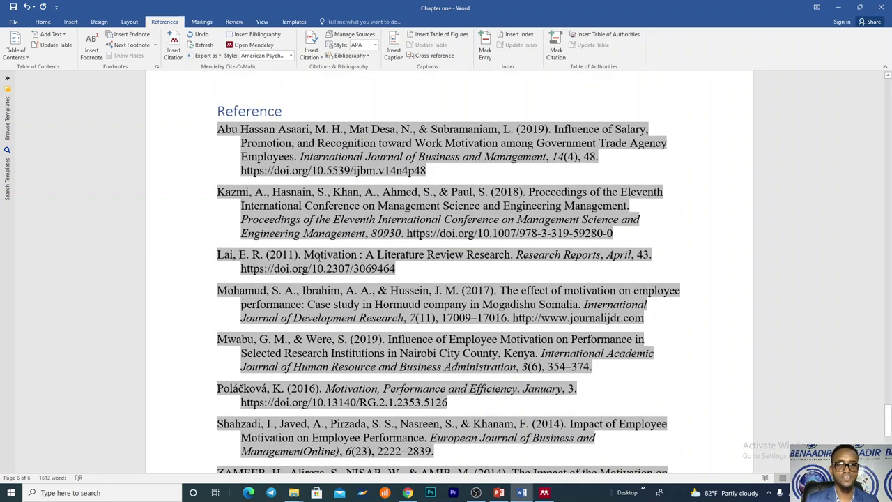
scroll(388, 231, down, 2)
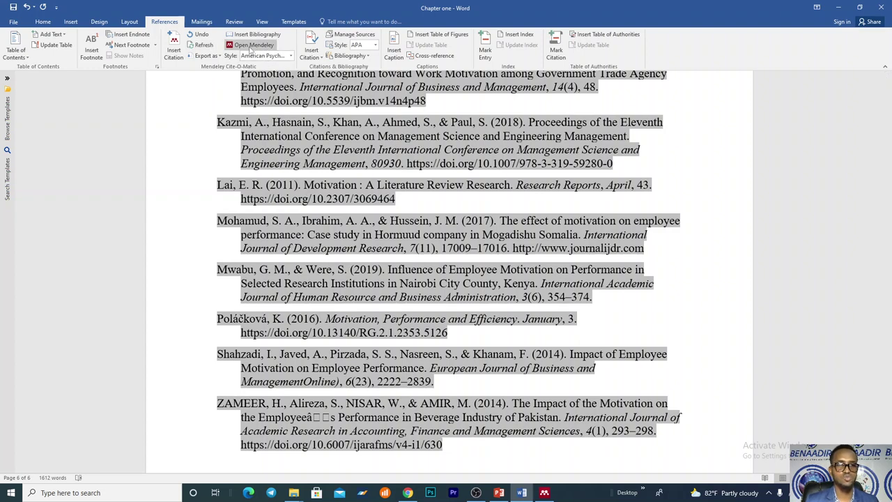
- Open the list of available Mendeley citation styles
click(291, 56)
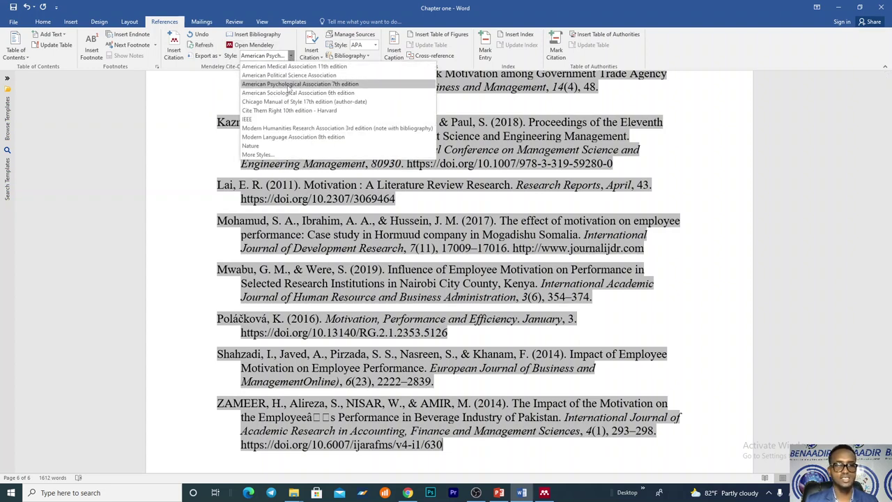